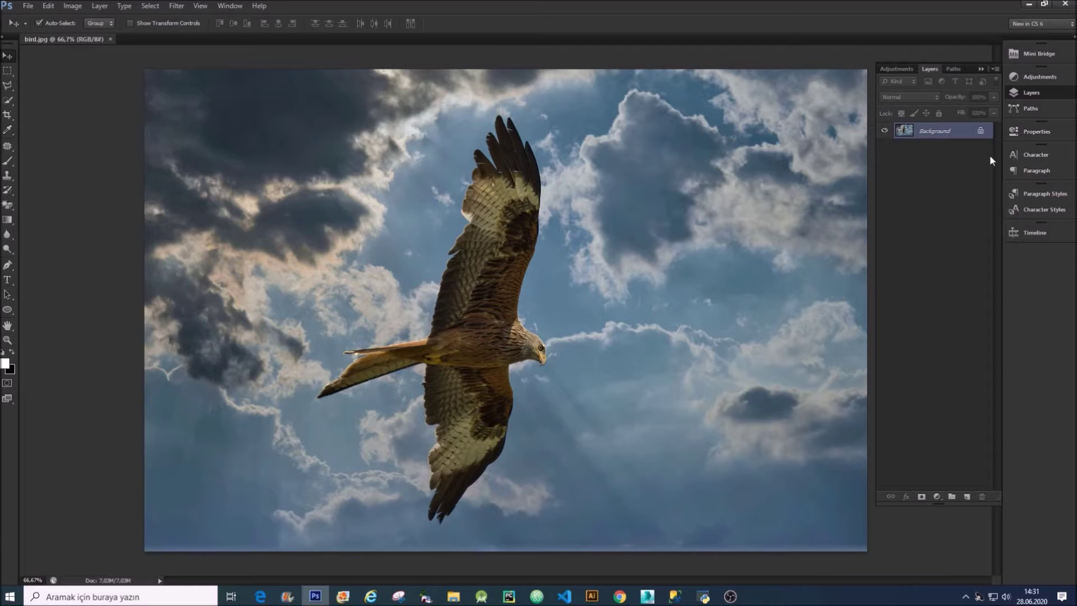
Step: Duplicate the Background layer
right_click(961, 132)
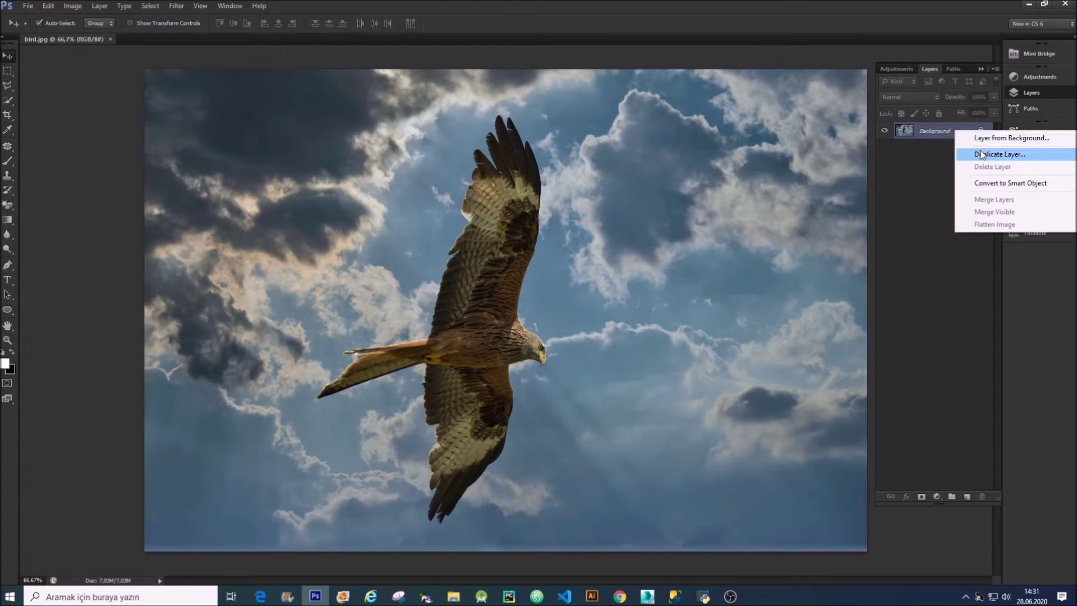
left_click(982, 155)
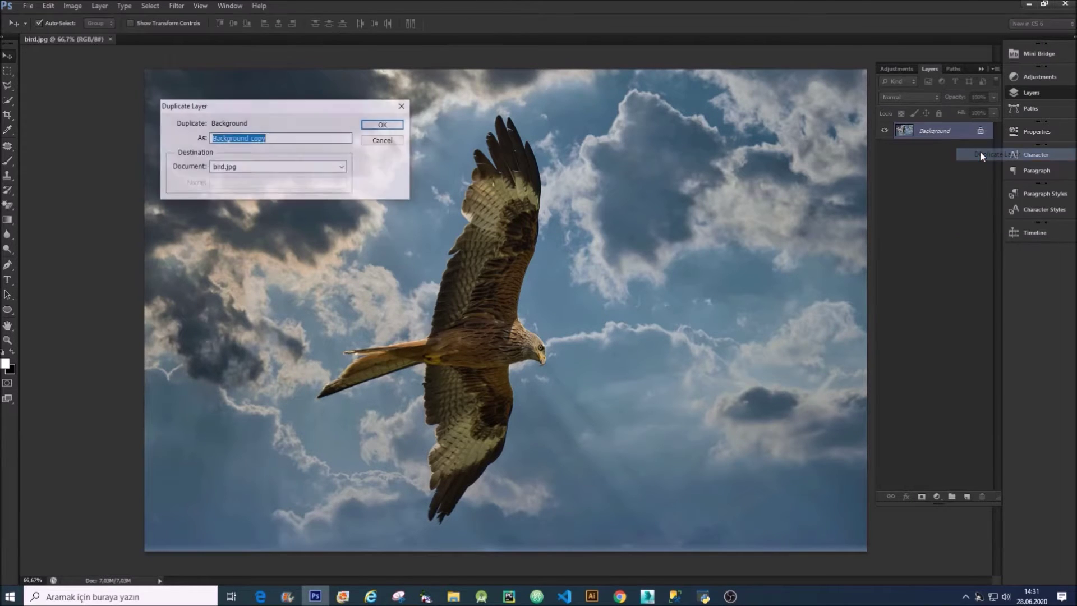
key("Return")
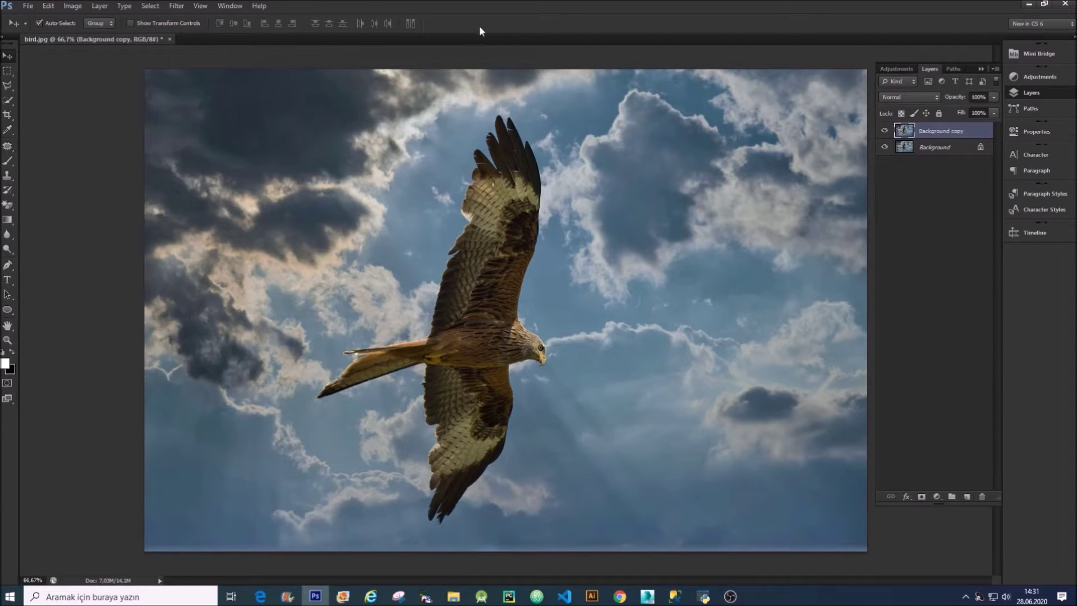
Step: Convert the Background copy to black and white using default Black & White values
left_click(72, 7)
mouse_move(89, 35)
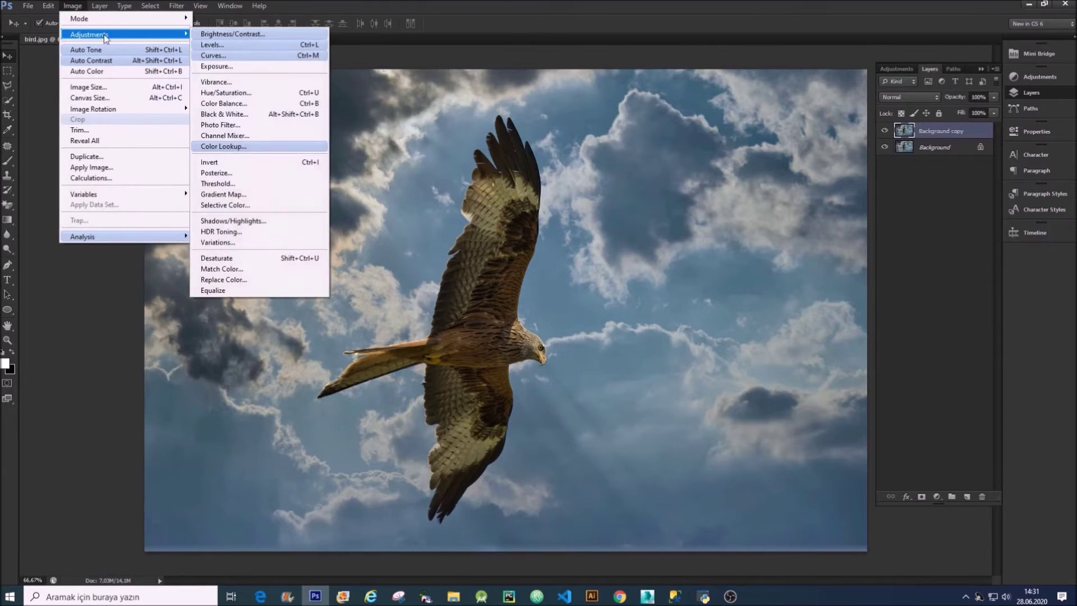
left_click(282, 117)
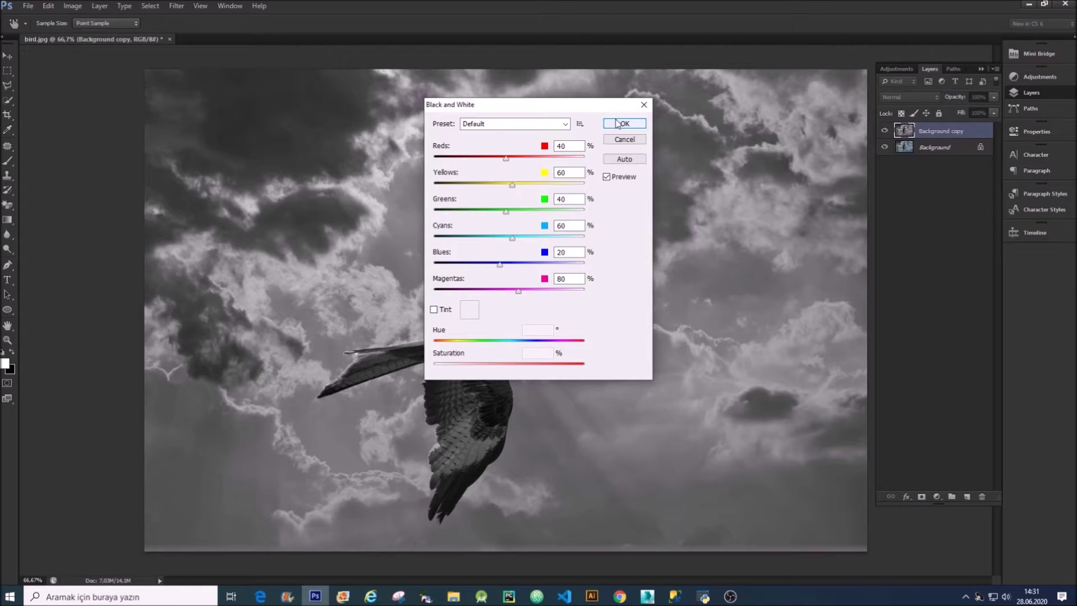
left_click(624, 124)
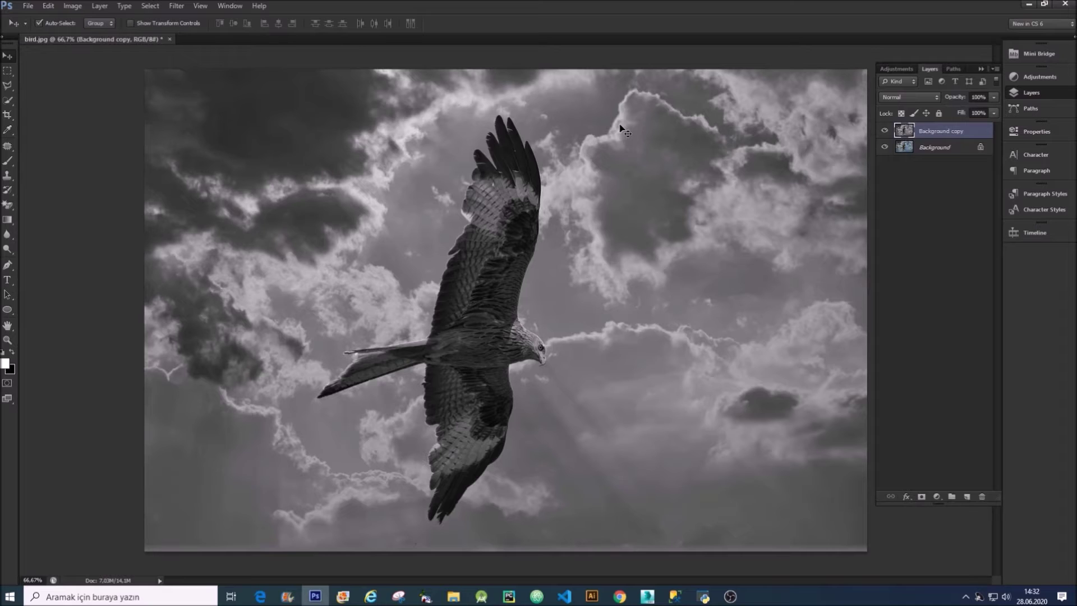
double_click(958, 131)
Step: Rename the black-and-white layer to 'siyah beyaz'
type("c")
key("BackSpace")
type("siyah beyaz")
key("Return")
Step: Duplicate the siyah beyaz layer
right_click(941, 129)
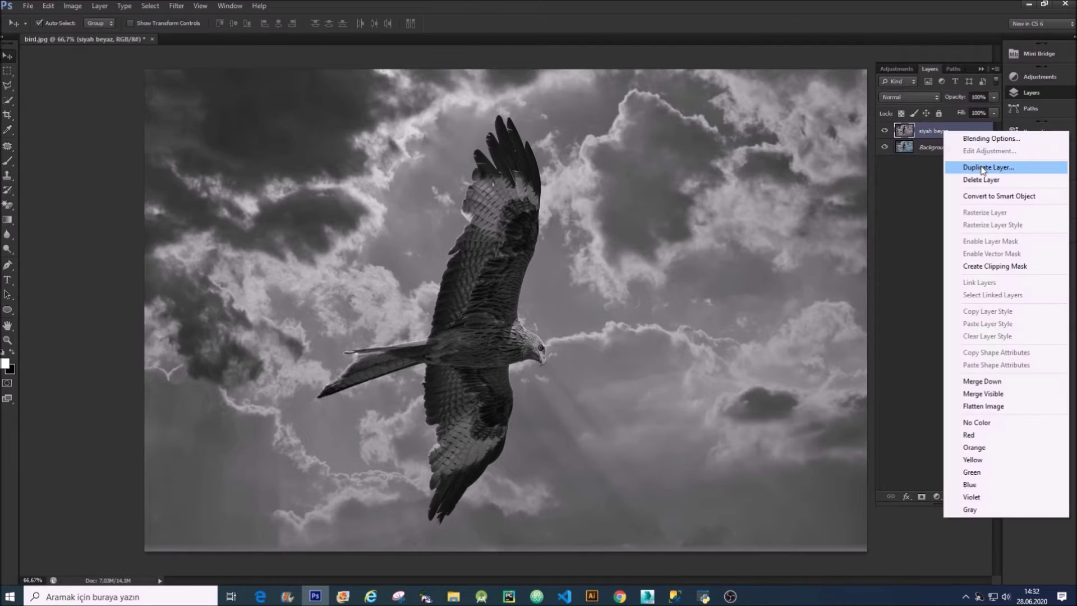
left_click(982, 164)
key("Return")
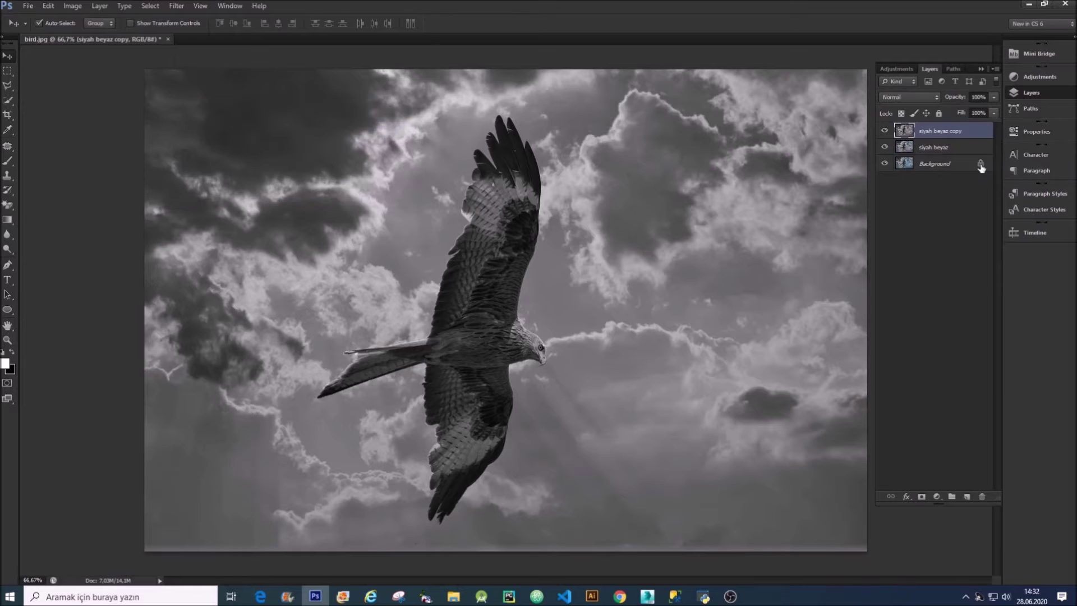
Step: Exclude the R channel from the copy's blending options
right_click(947, 130)
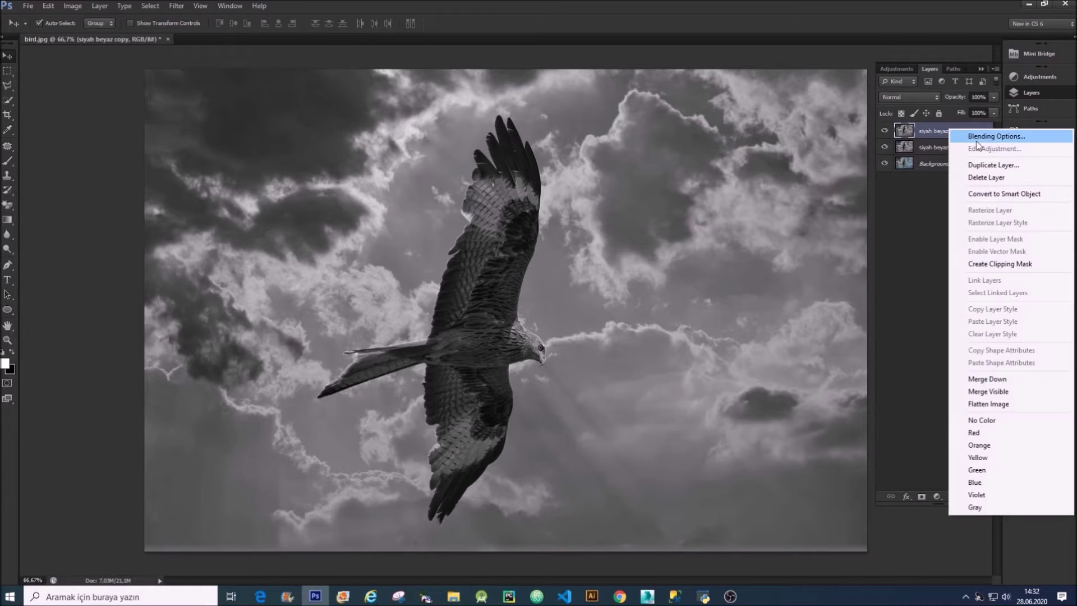
left_click(977, 140)
double_click(978, 144)
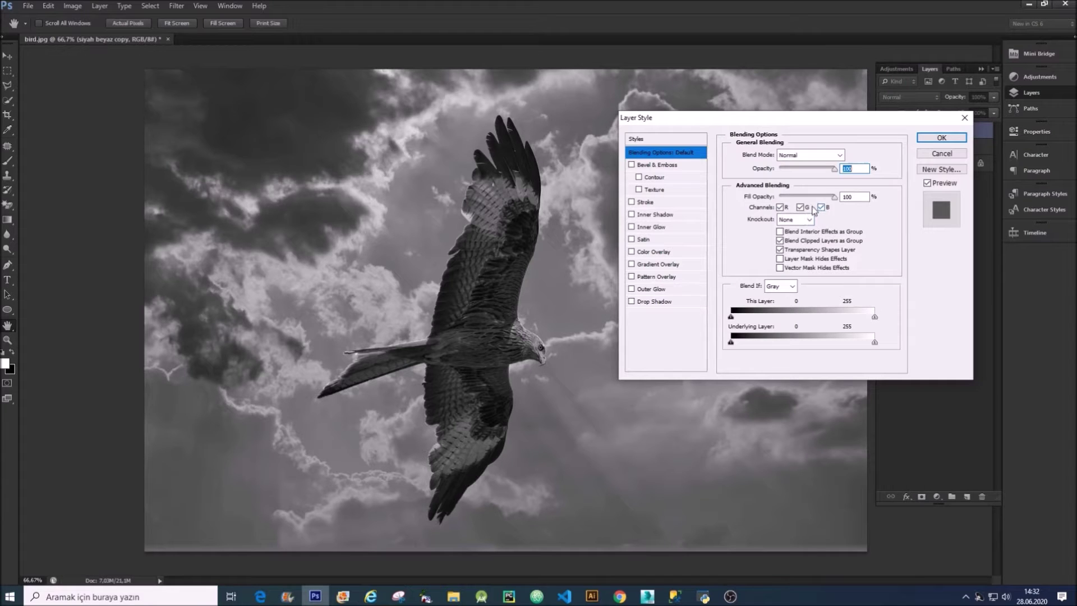
left_click(781, 207)
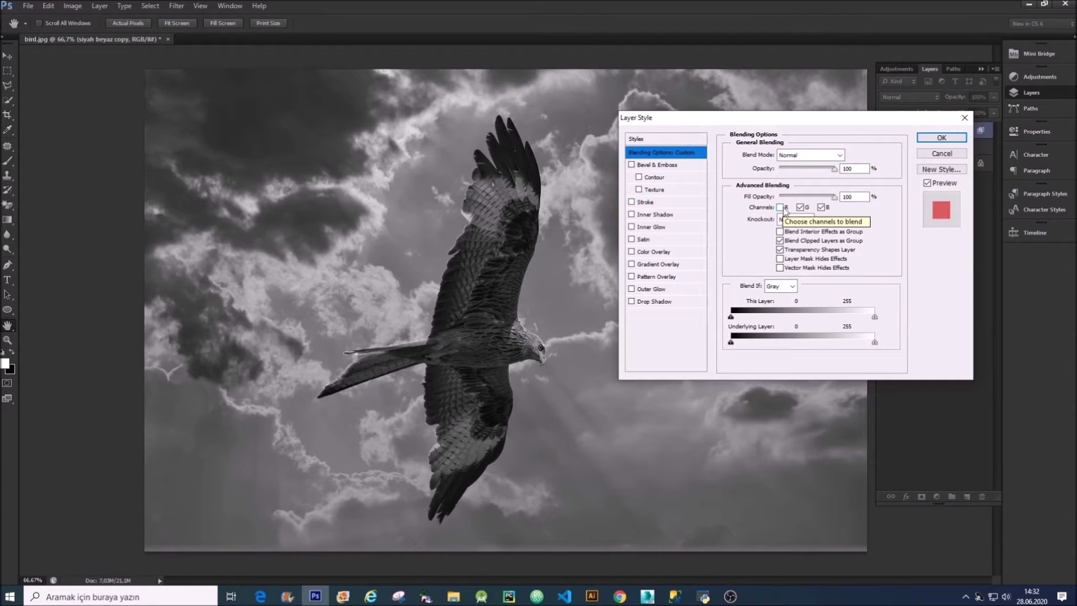
left_click(928, 142)
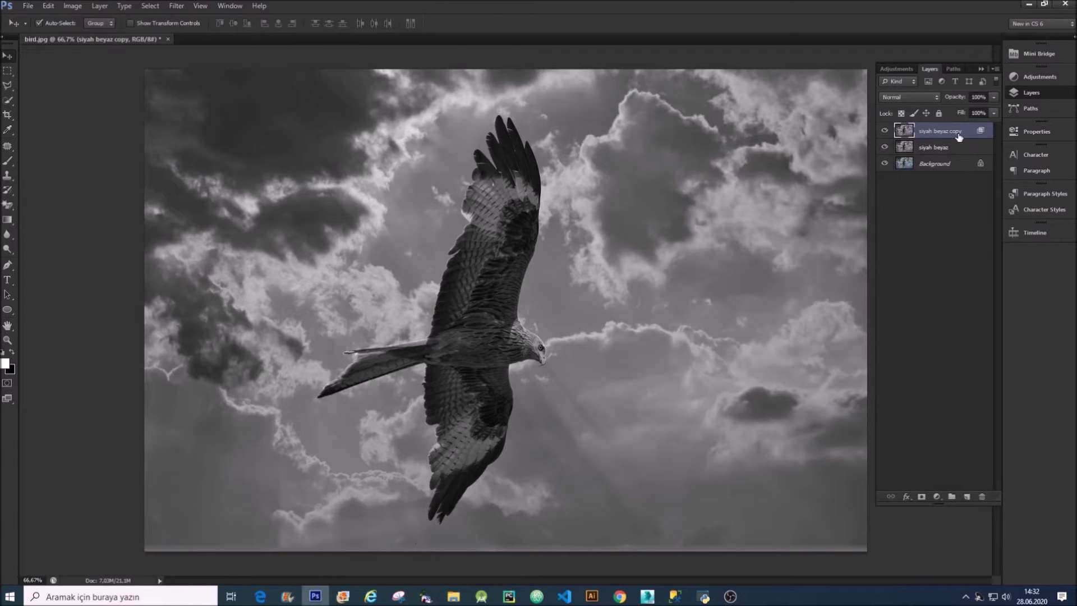
double_click(957, 134)
Step: Rename the copy 'rgb' and nudge it right with Shift+arrows for red/cyan fringes
type("rgb")
key("Return")
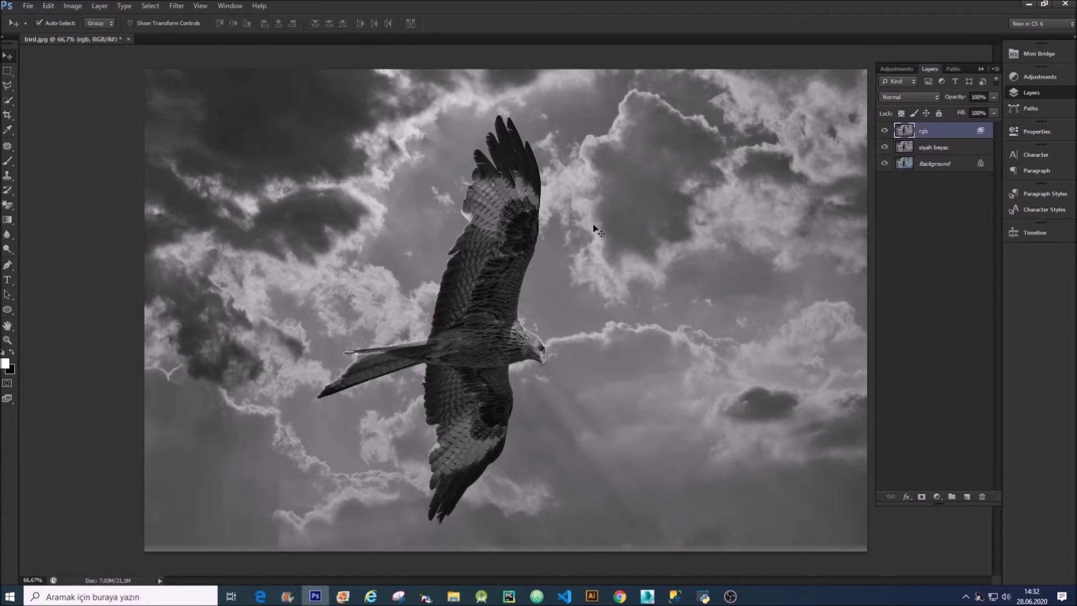
key("Right")
key("Right")
key("Right")
key("Right")
key("Right")
key("Right")
key("Right")
key("Right")
key("Right")
key("Right")
key("Right")
key("Right")
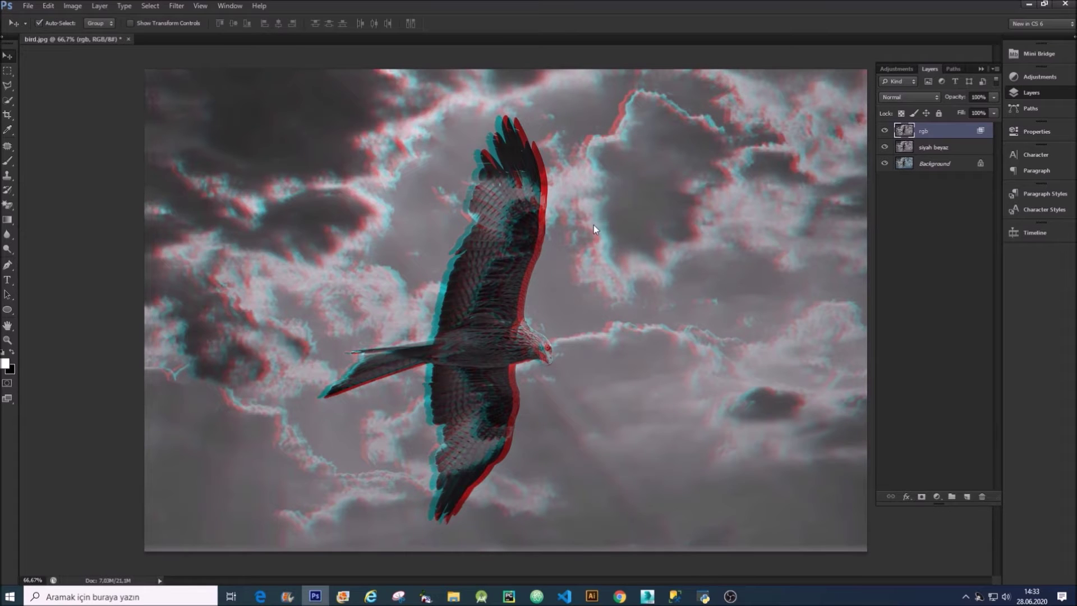
key("shift")
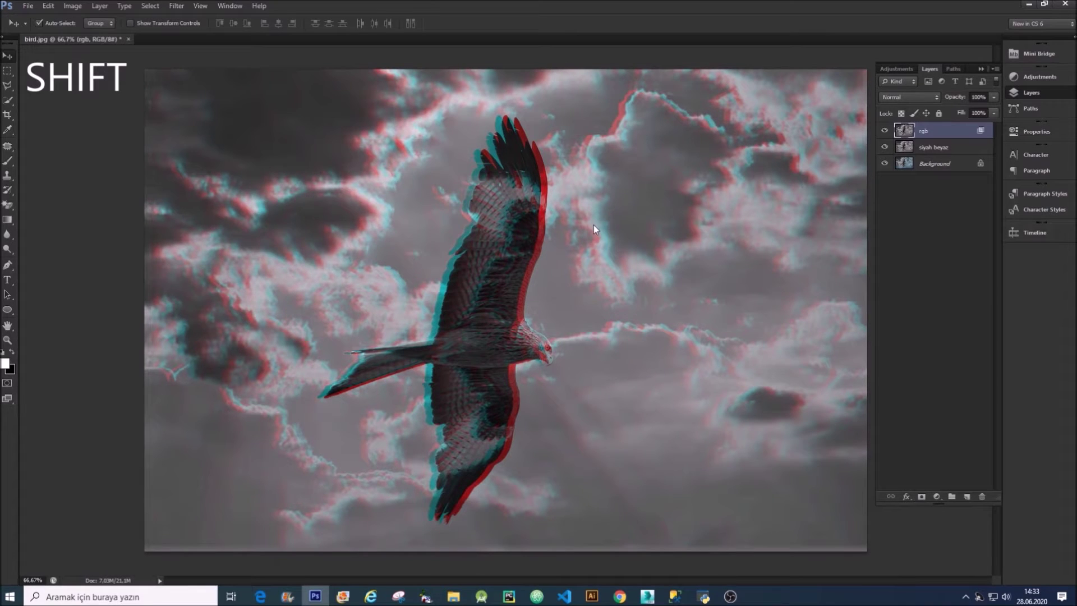
key("shift+Right")
key("shift+Right")
key("shift+Right")
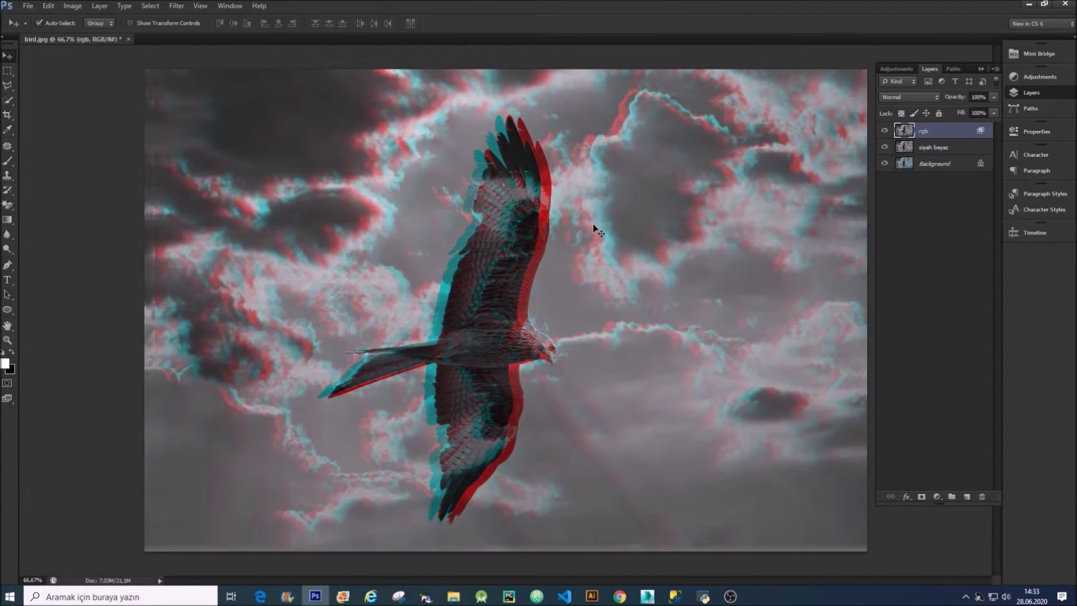
key("shift+Right")
key("shift+Right")
key("shift+Right")
key("shift+Right")
key("shift+Right")
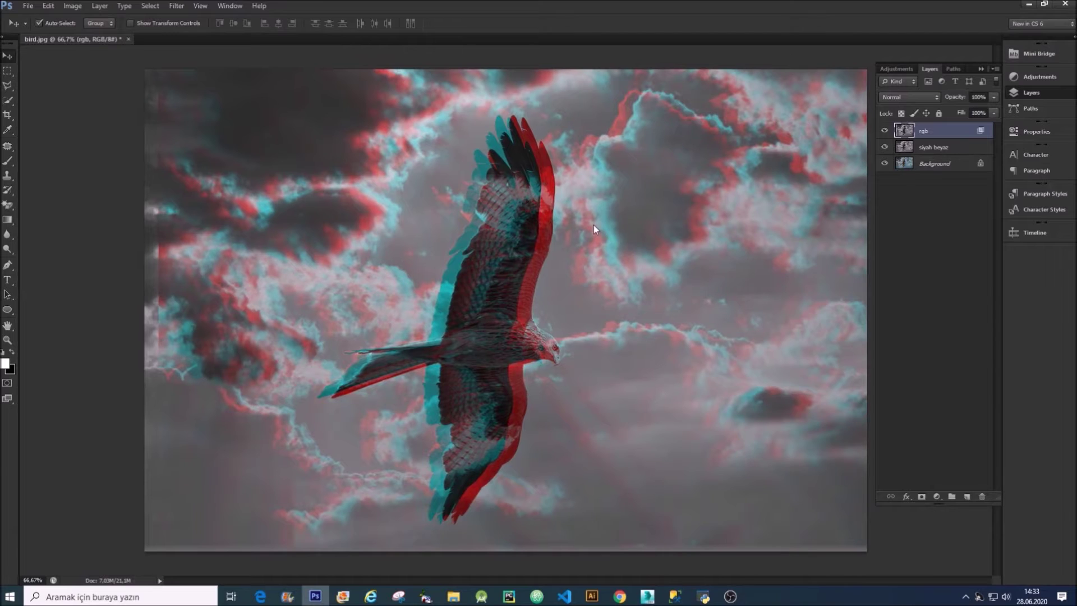
key("shift+Left")
key("shift+Left")
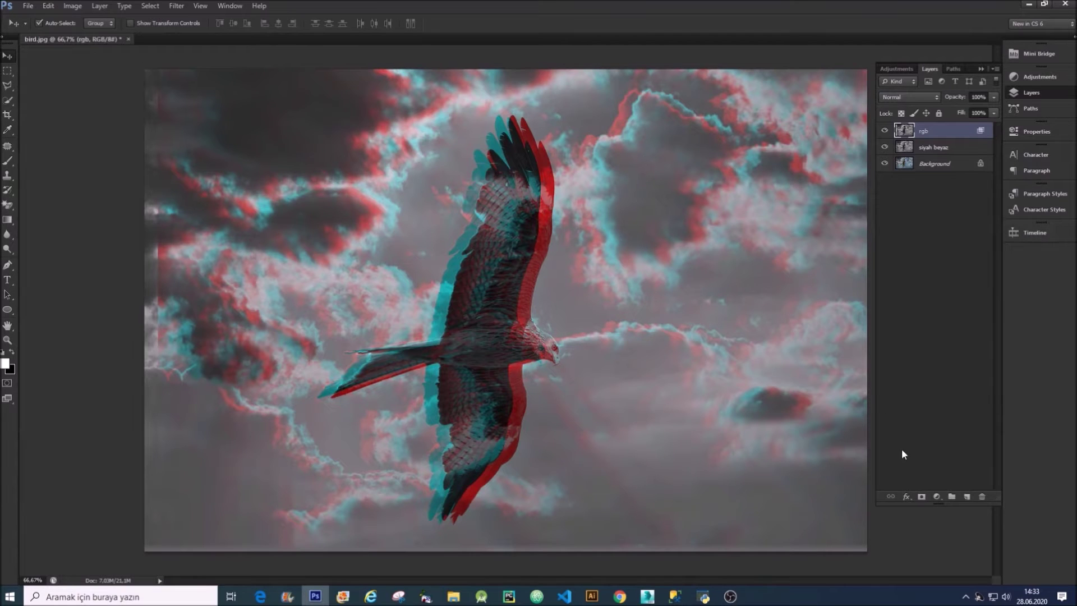
left_click(937, 498)
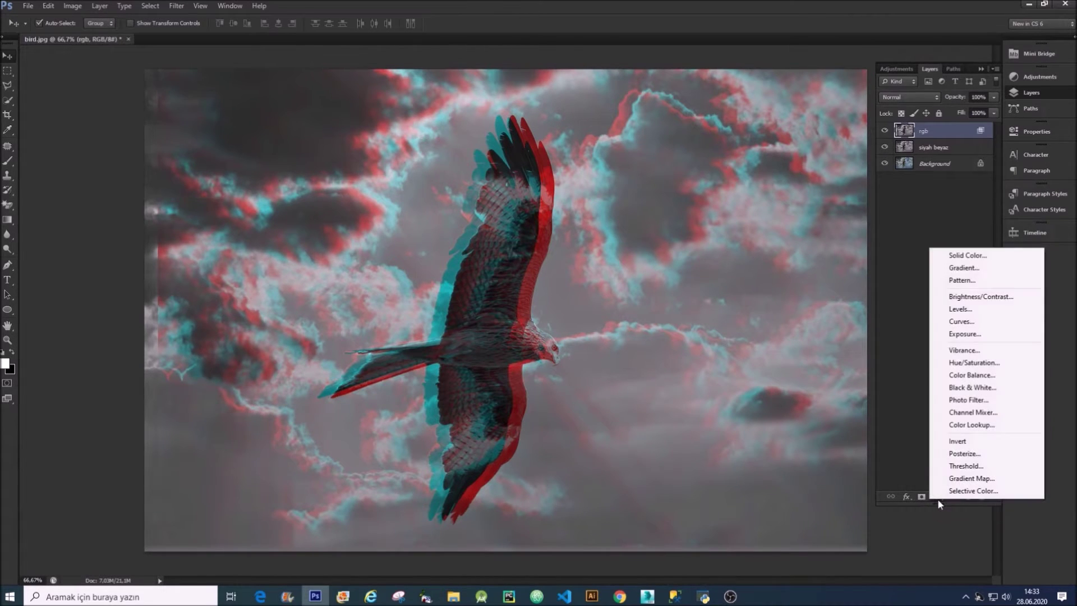
Step: Add a Solid Color fill layer set to white (ffffff)
left_click(966, 256)
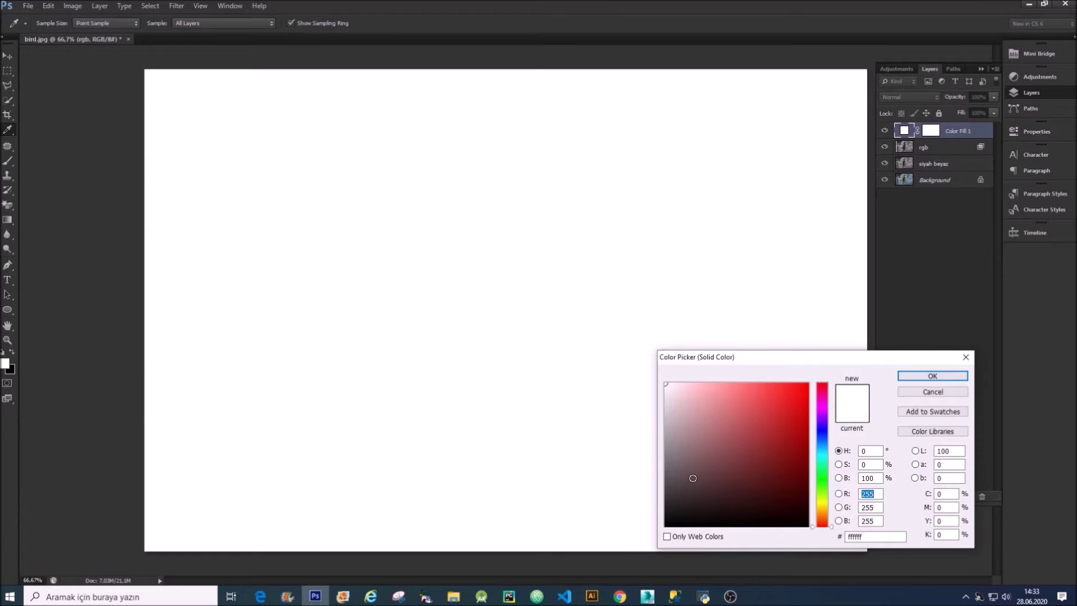
left_click(697, 390)
left_click(770, 470)
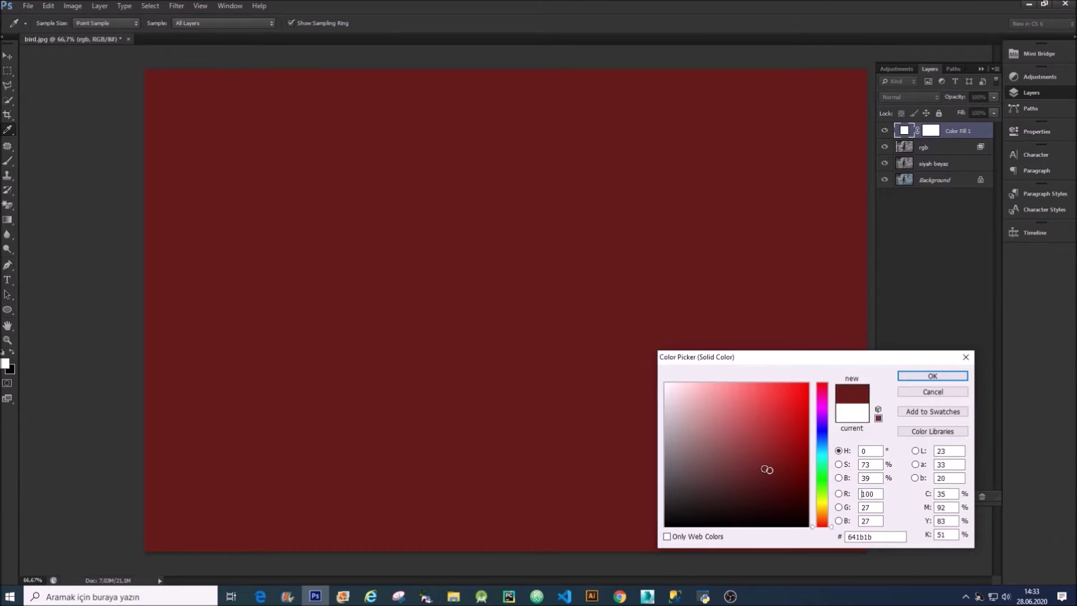
left_click(733, 437)
left_click(606, 277)
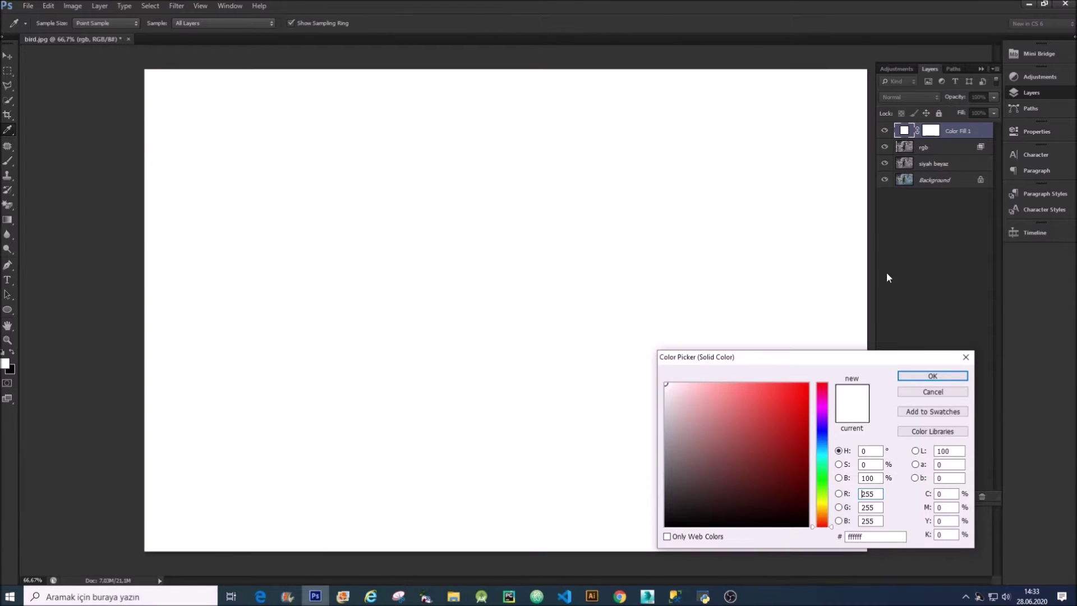
left_click(952, 380)
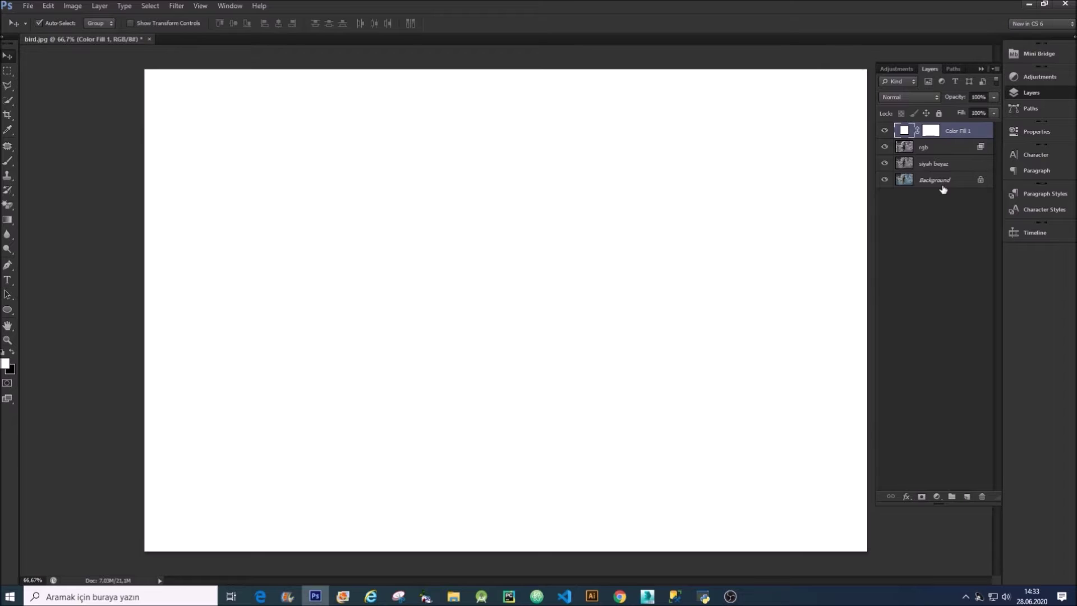
Step: Try several Pattern Overlay textures on Color Fill 1, then cancel without applying
right_click(946, 129)
left_click(966, 138)
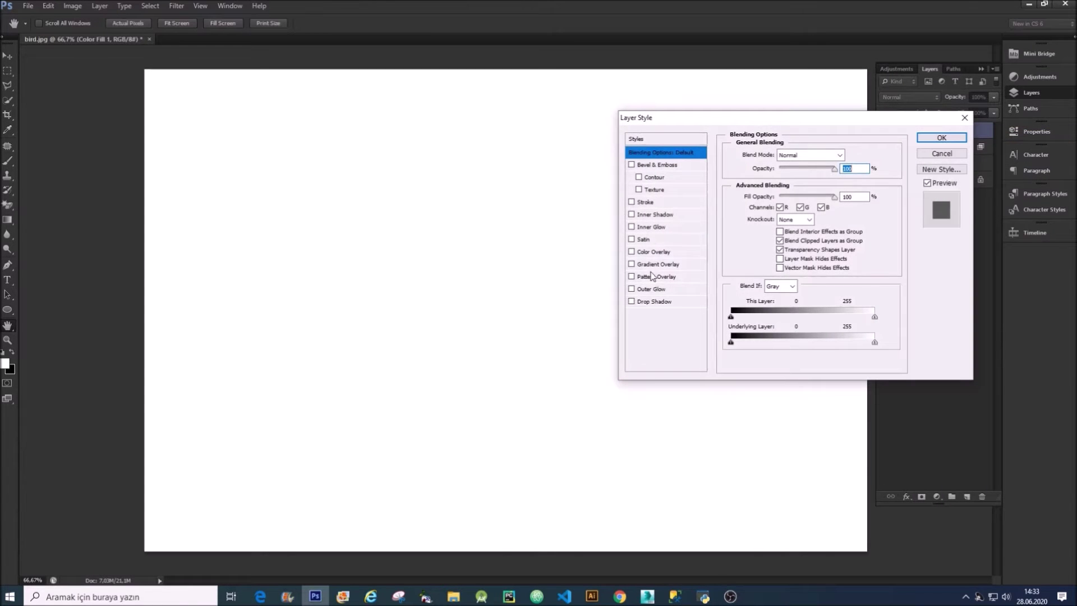
left_click(666, 277)
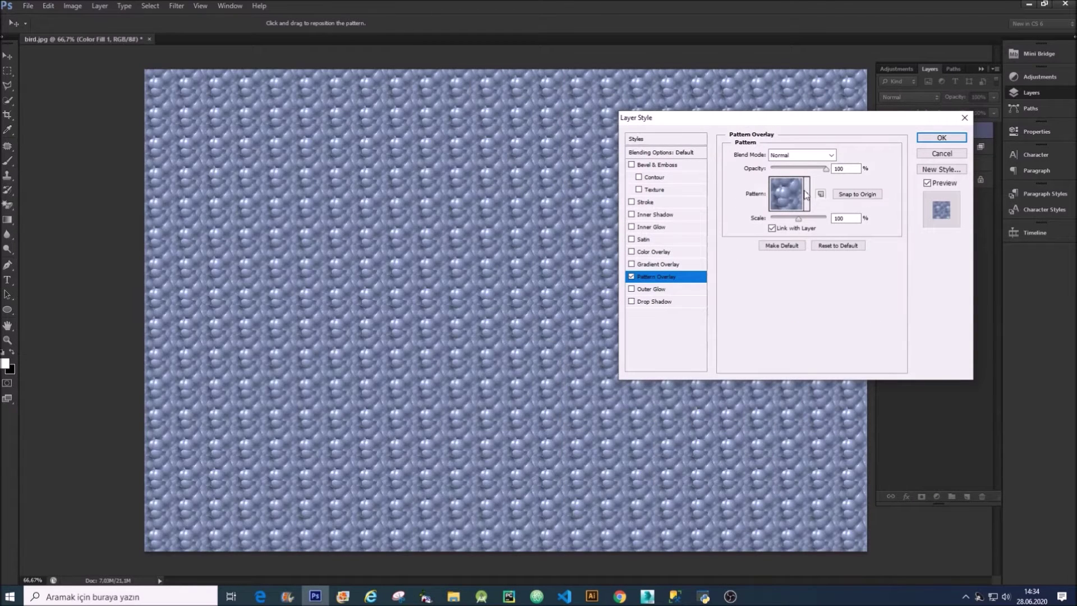
left_click(806, 194)
left_click(801, 228)
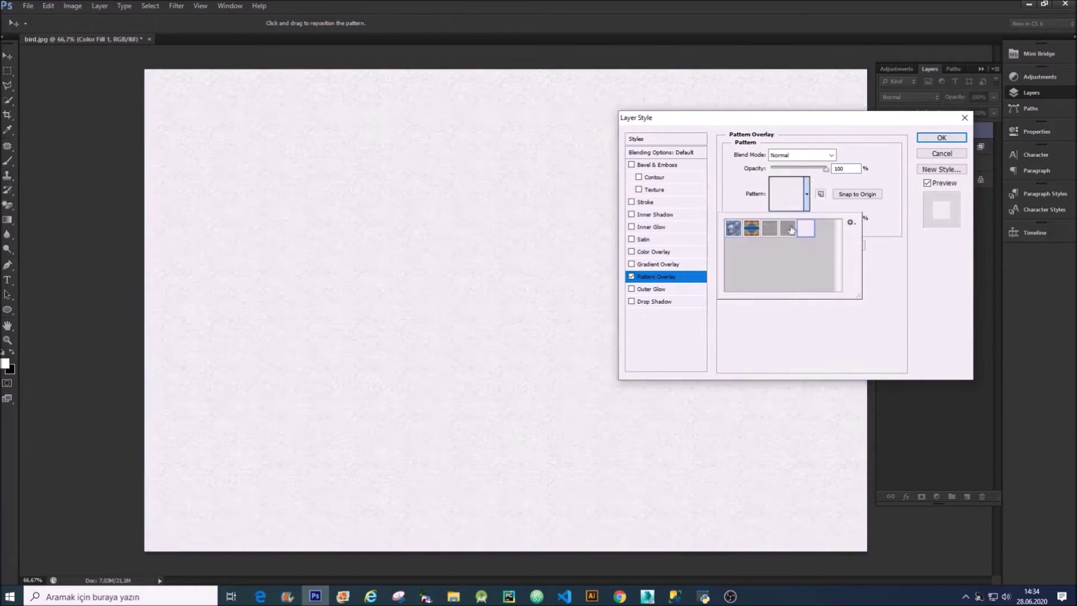
left_click(751, 228)
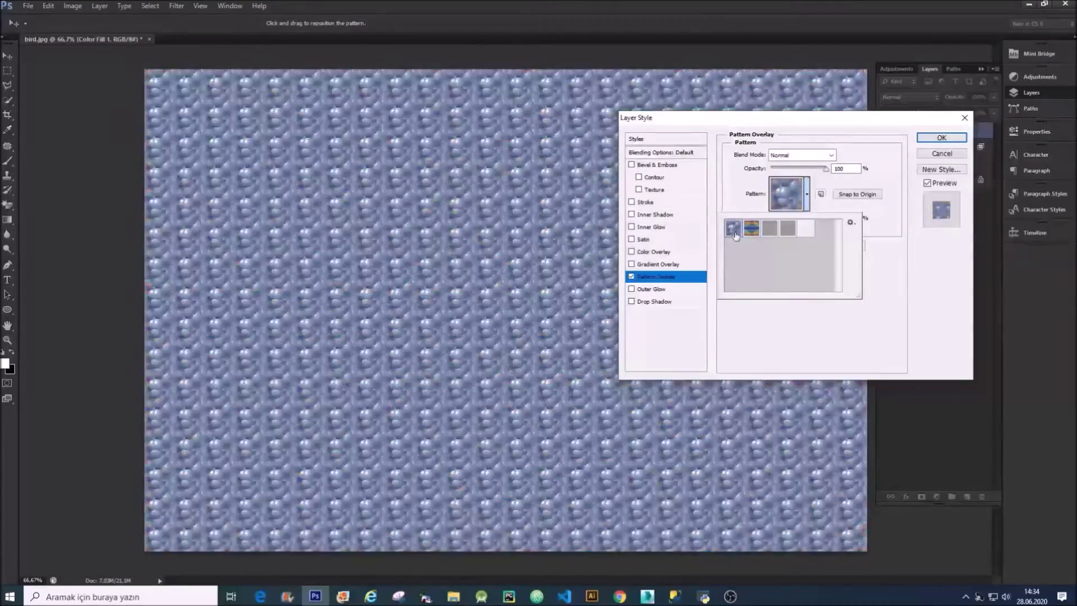
left_click(769, 228)
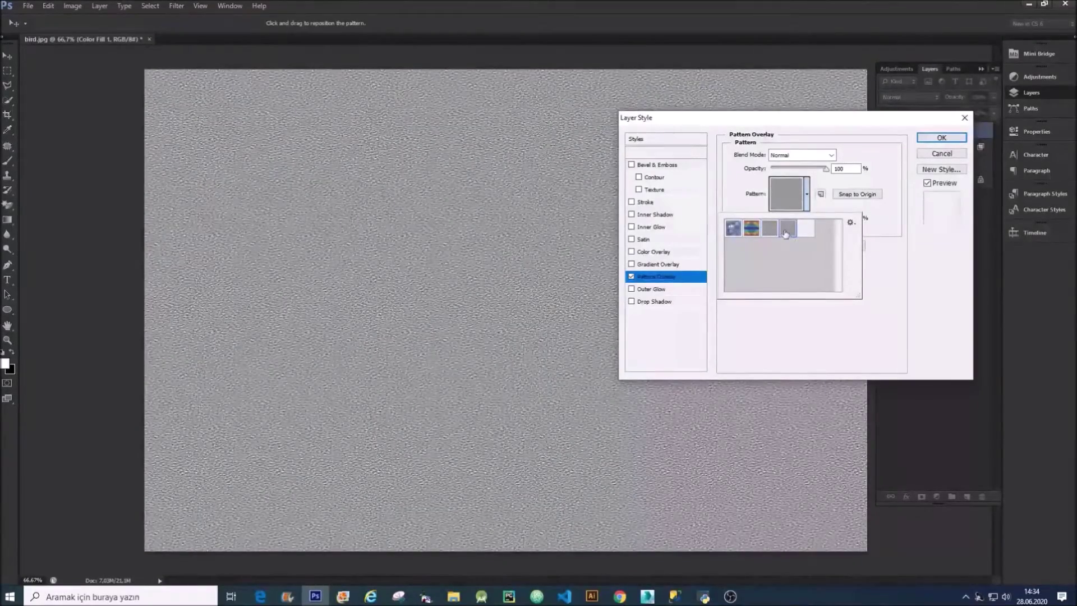
left_click(808, 230)
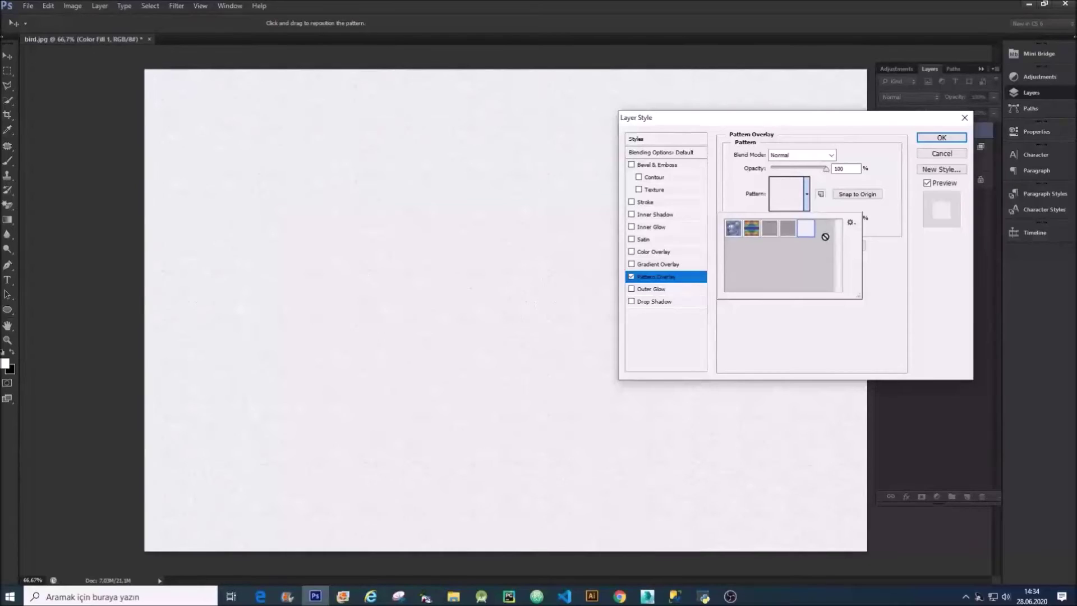
left_click(897, 241)
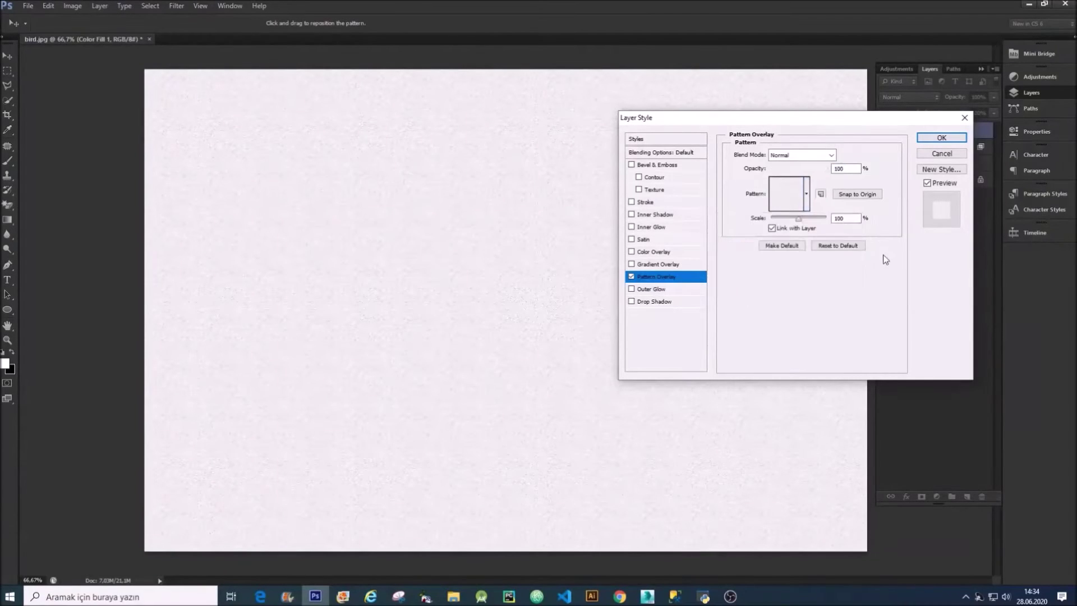
left_click(935, 155)
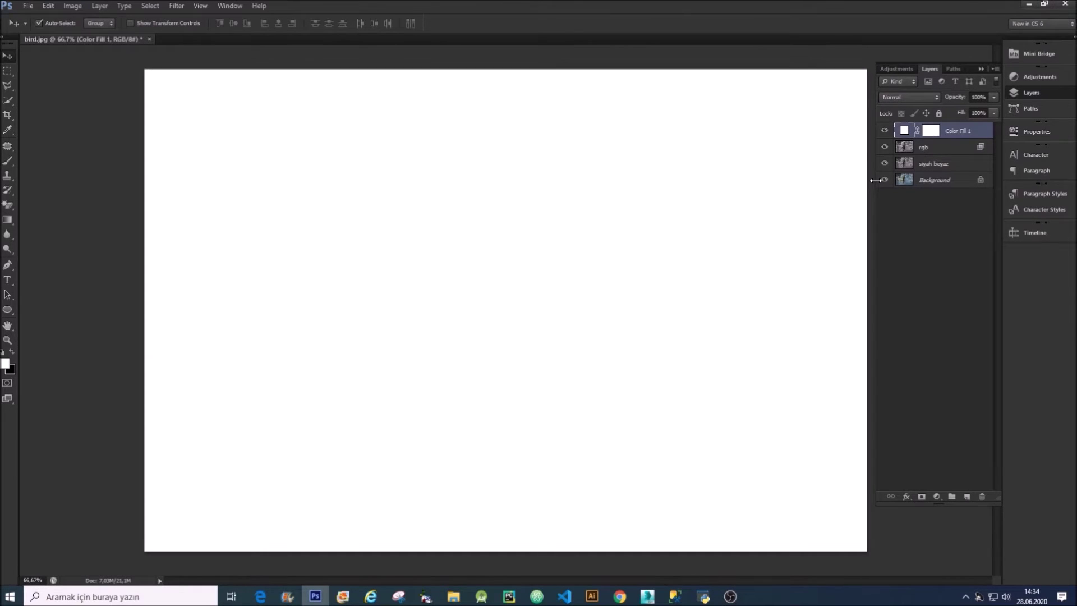
Step: Save Subtle_Lines_Pattern.zip from Brusheezy's Free 20 Subtle Lines Patterns page and open its folder
left_click(370, 597)
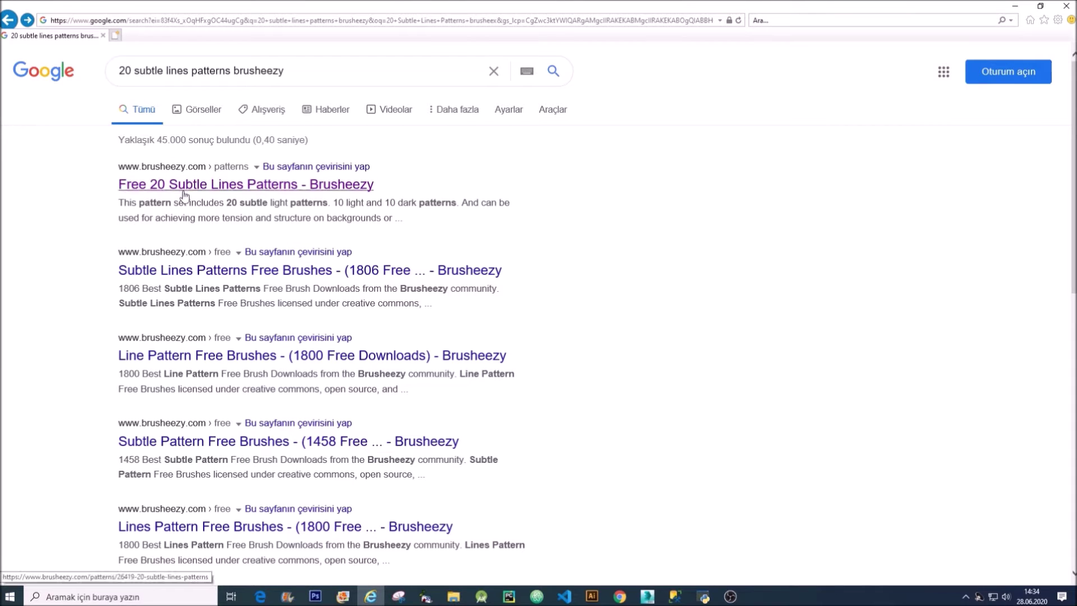
left_click(298, 191)
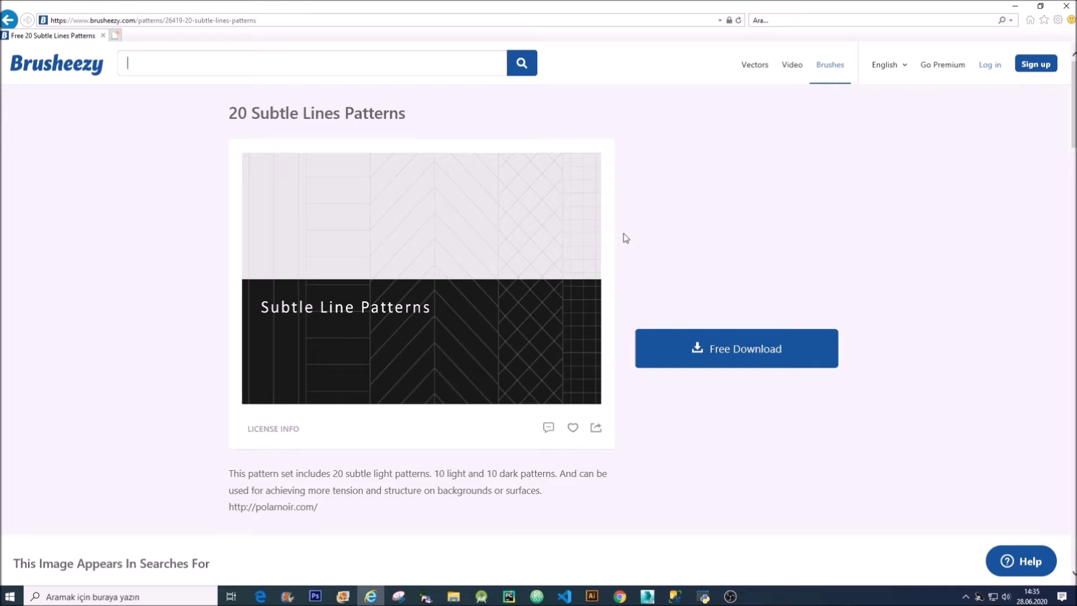
left_click(716, 362)
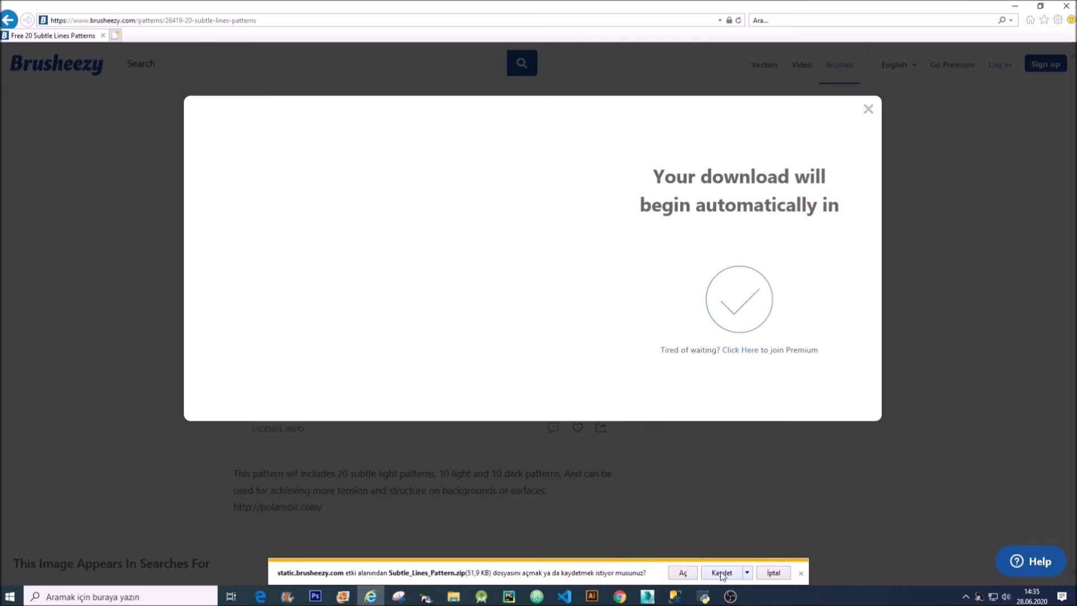
left_click(722, 572)
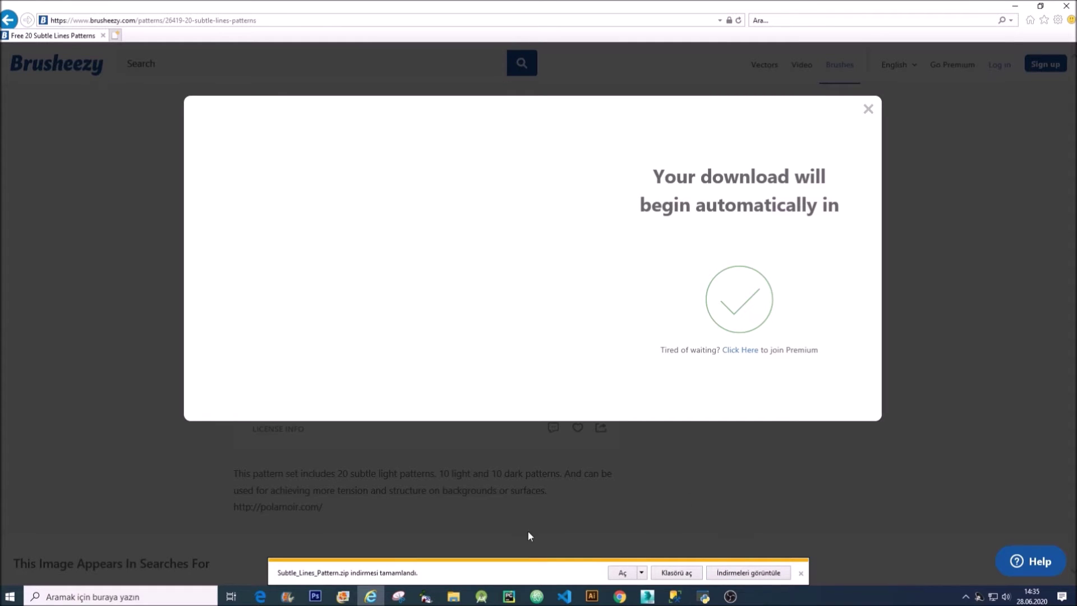
left_click(454, 596)
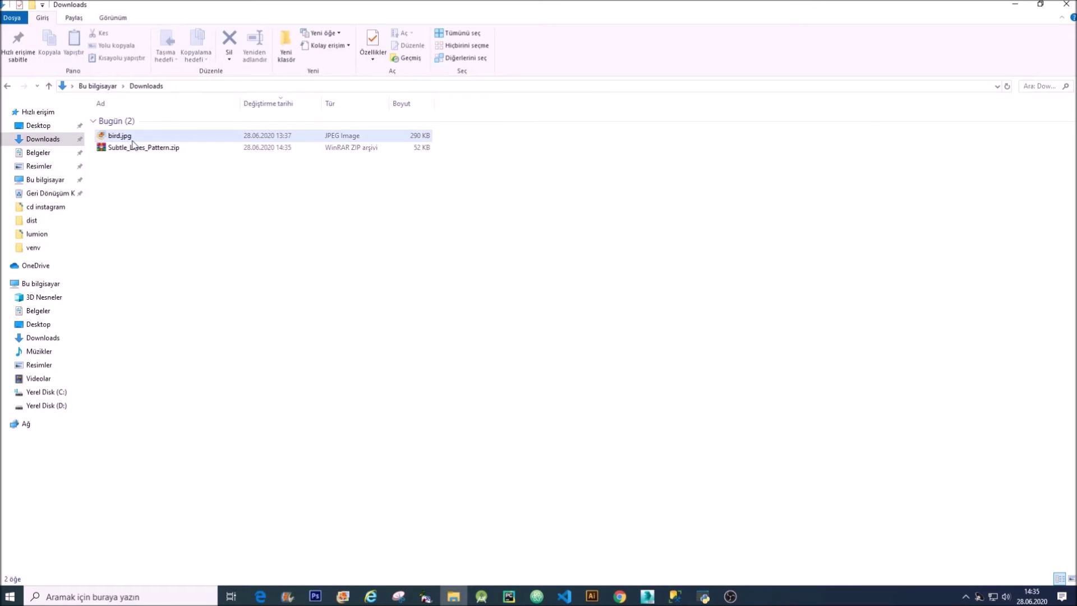
left_click(137, 149)
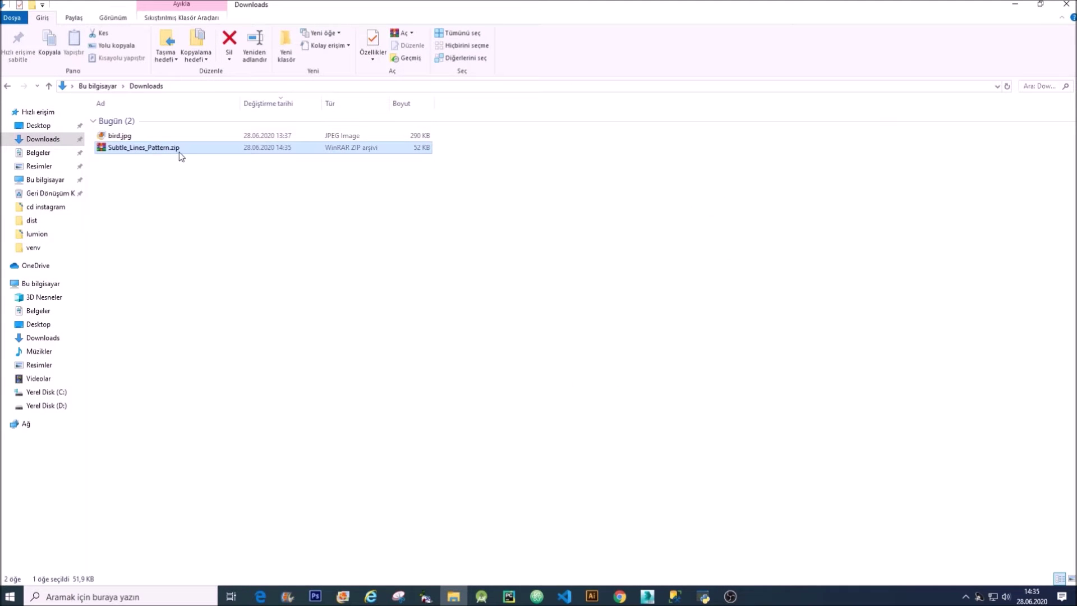
mouse_move(143, 147)
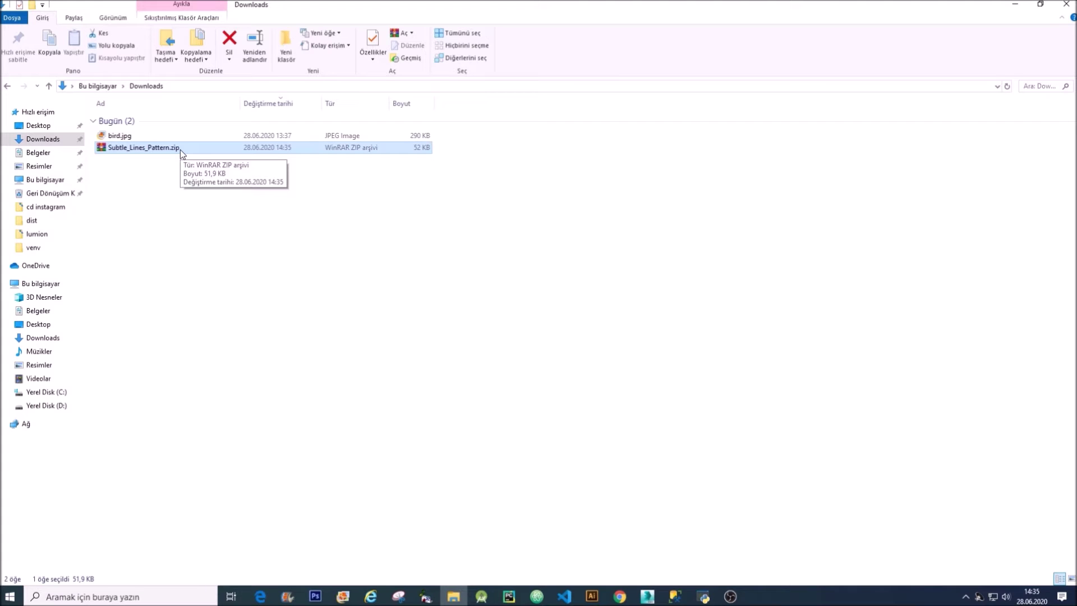
Step: Extract Subtle_Lines_Pattern.zip to its own folder, preview the sample JPG, and return to Photoshop
right_click(180, 149)
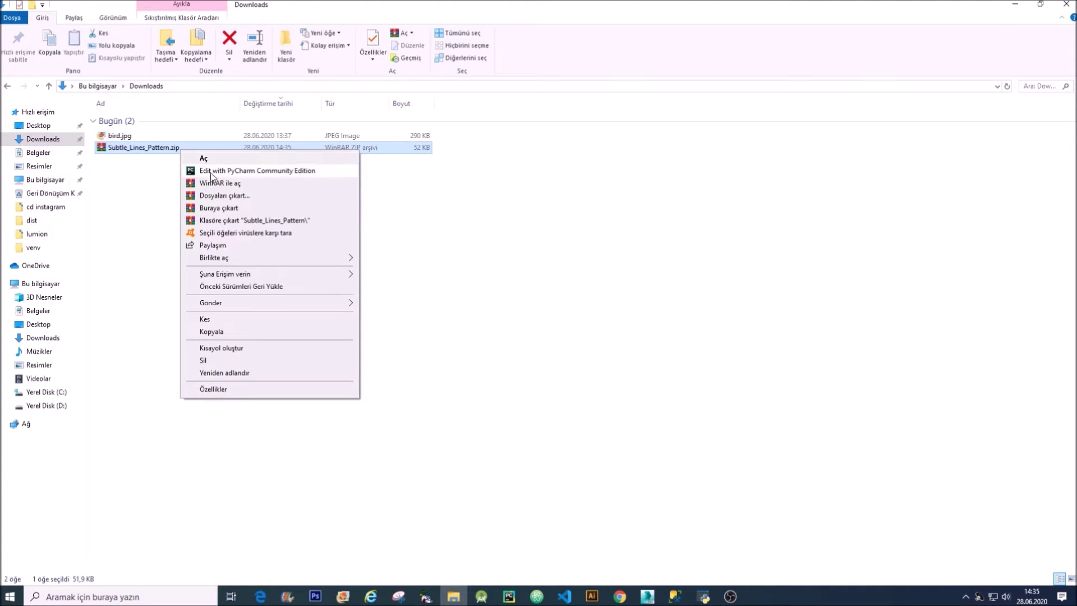
left_click(235, 222)
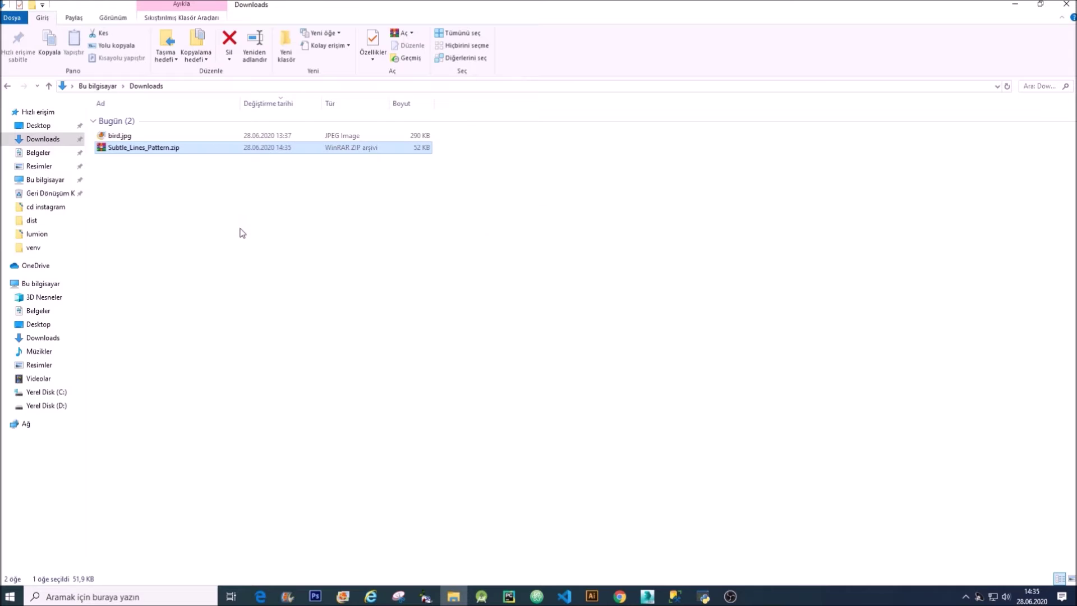
double_click(151, 161)
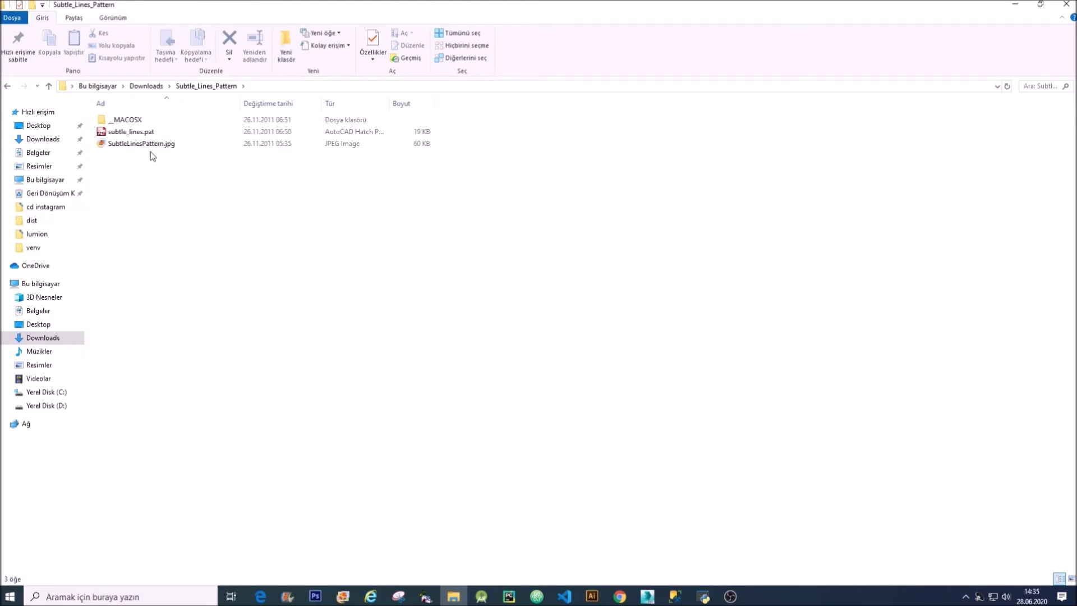
double_click(153, 144)
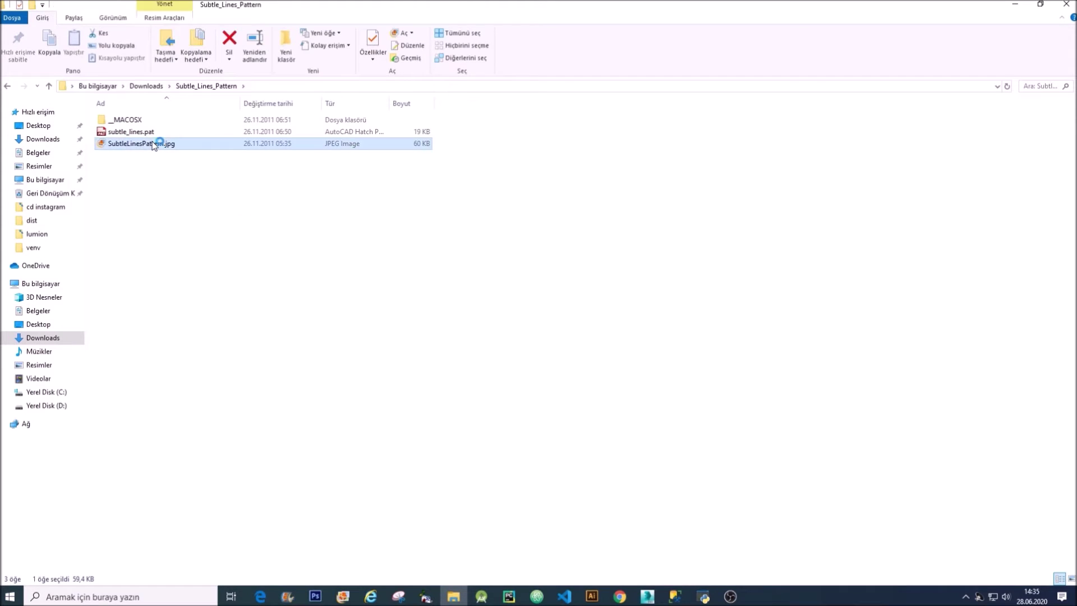
left_click(1068, 4)
left_click(157, 135)
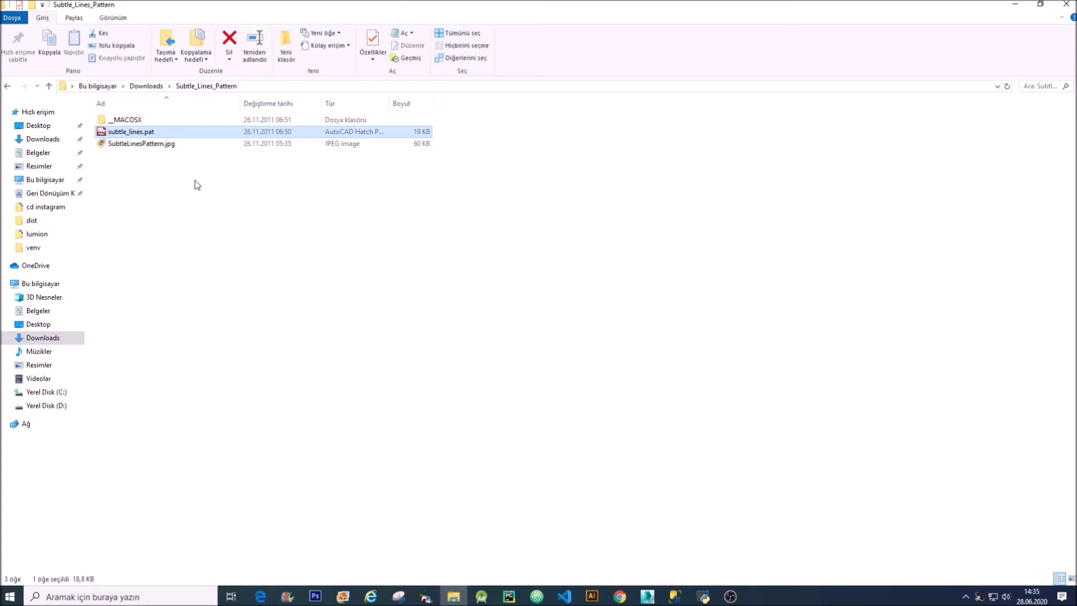
left_click(181, 166)
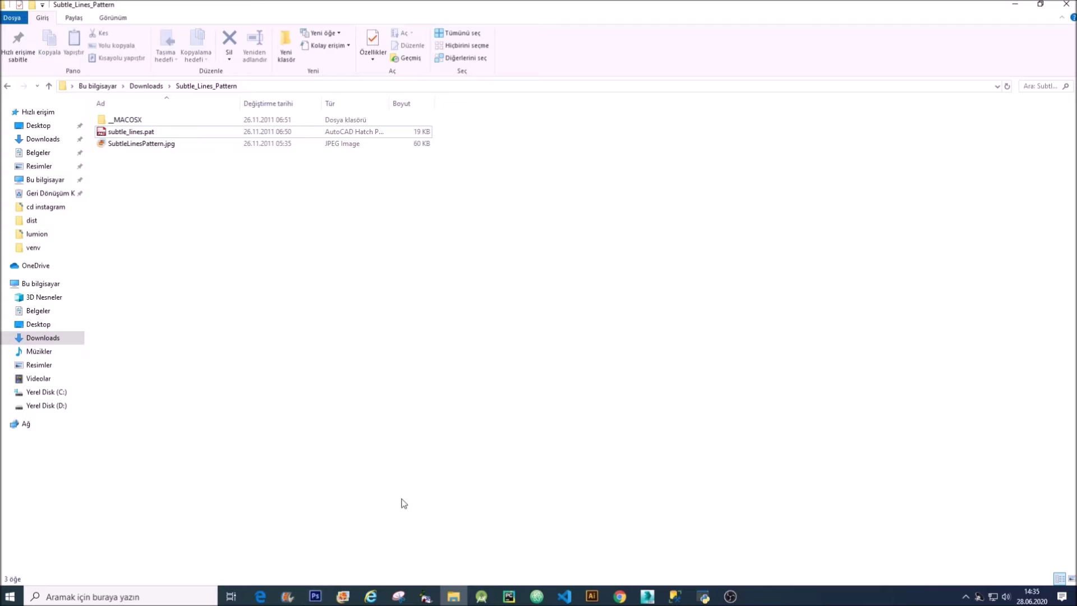
left_click(316, 596)
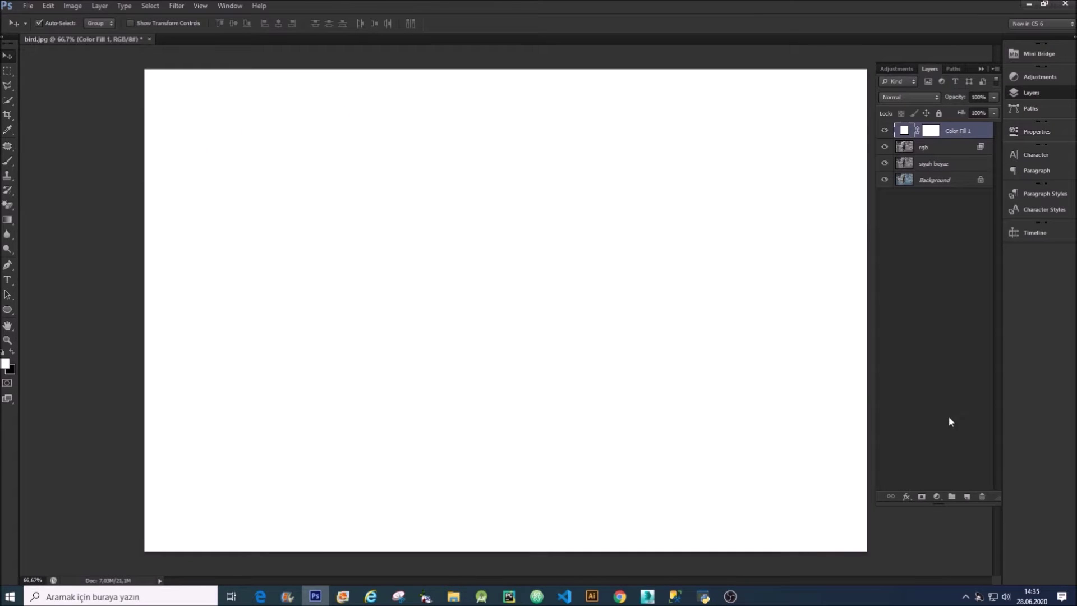
Step: Enable Pattern Overlay on Color Fill 1 and choose Load Patterns from the pattern library menu
left_click(937, 496)
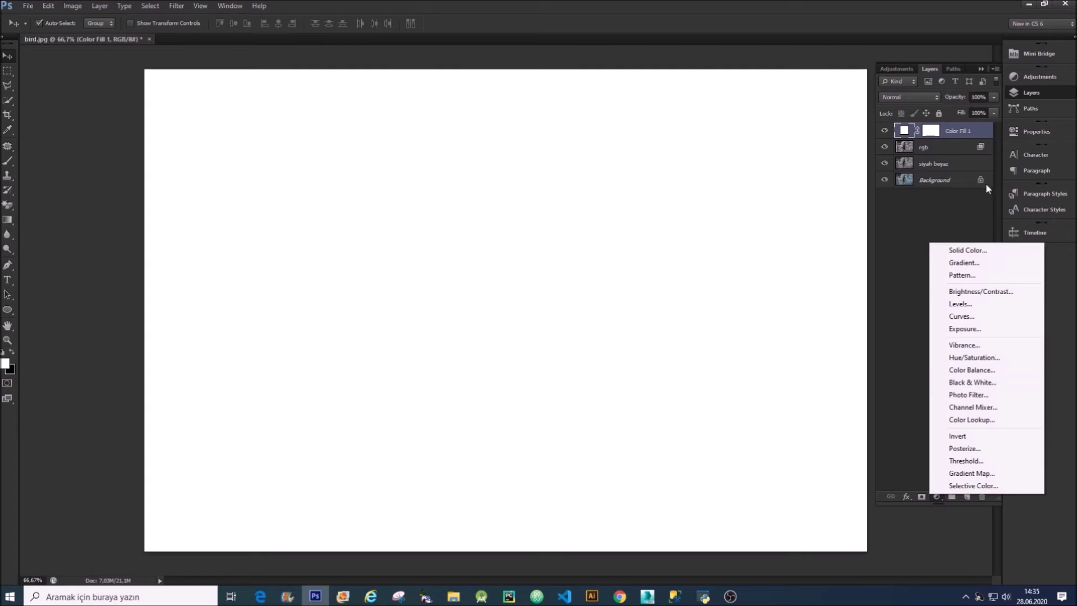
left_click(966, 130)
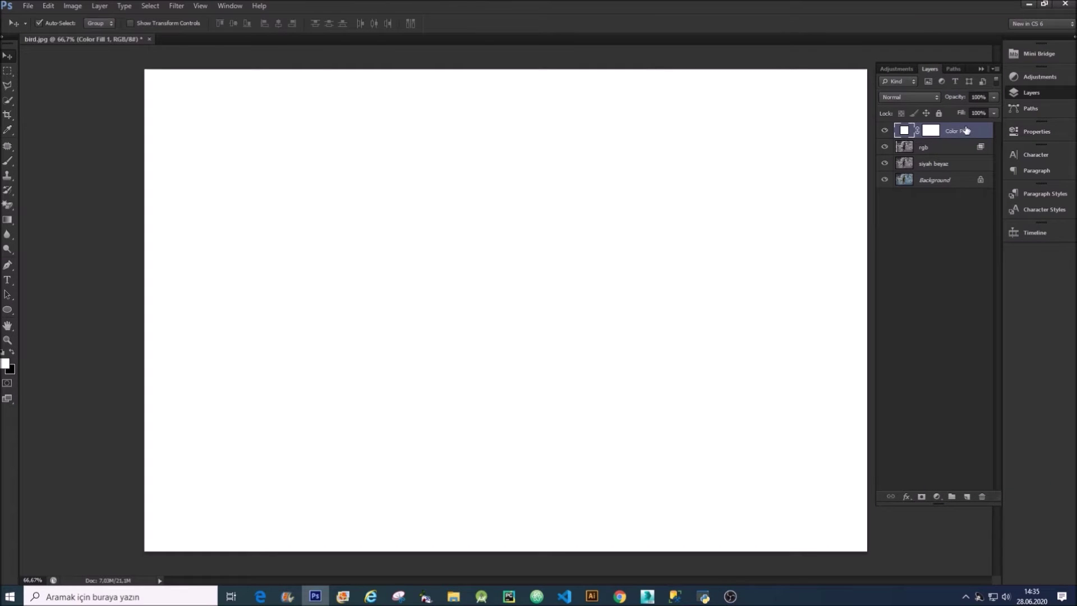
right_click(963, 133)
left_click(966, 138)
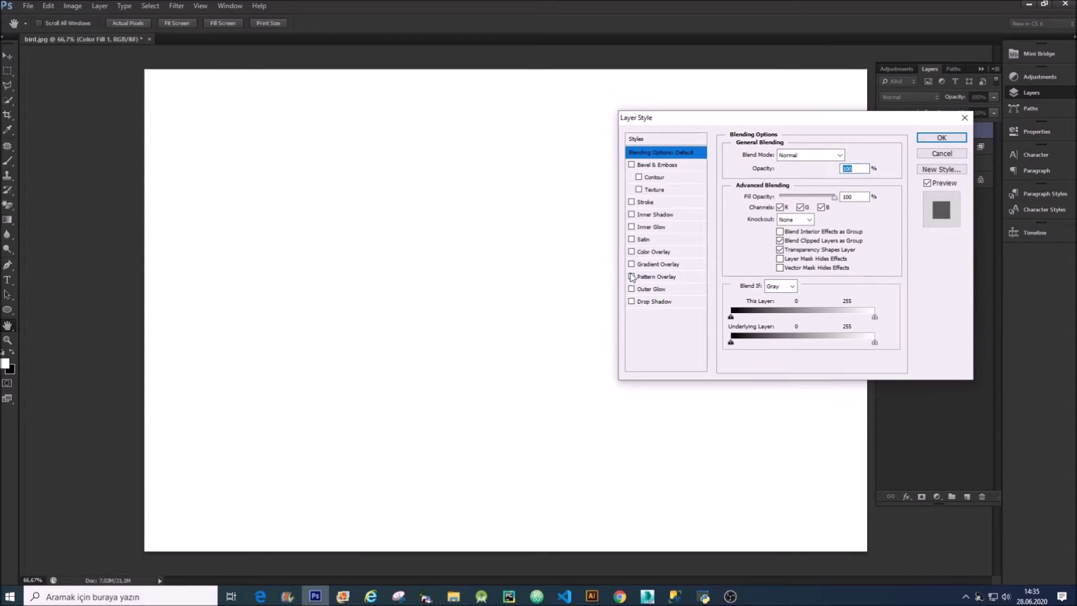
left_click(644, 277)
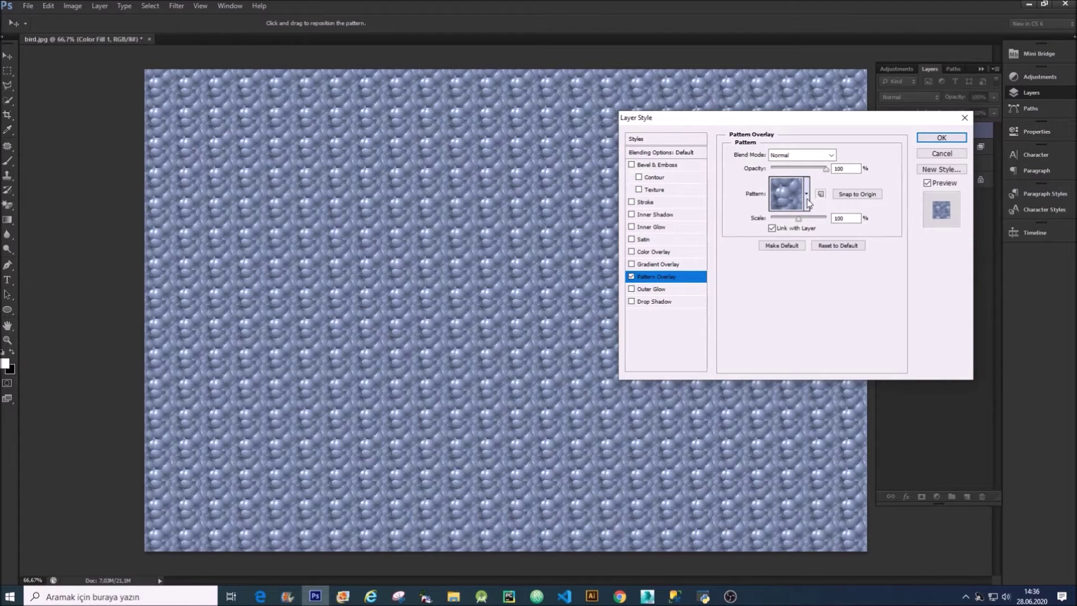
left_click(807, 199)
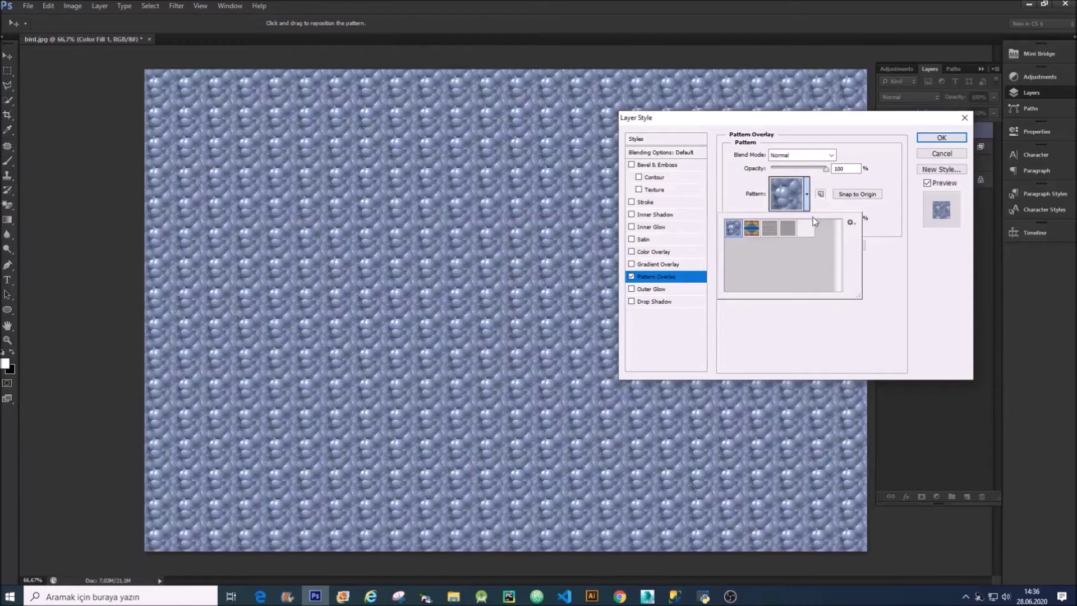
left_click(851, 224)
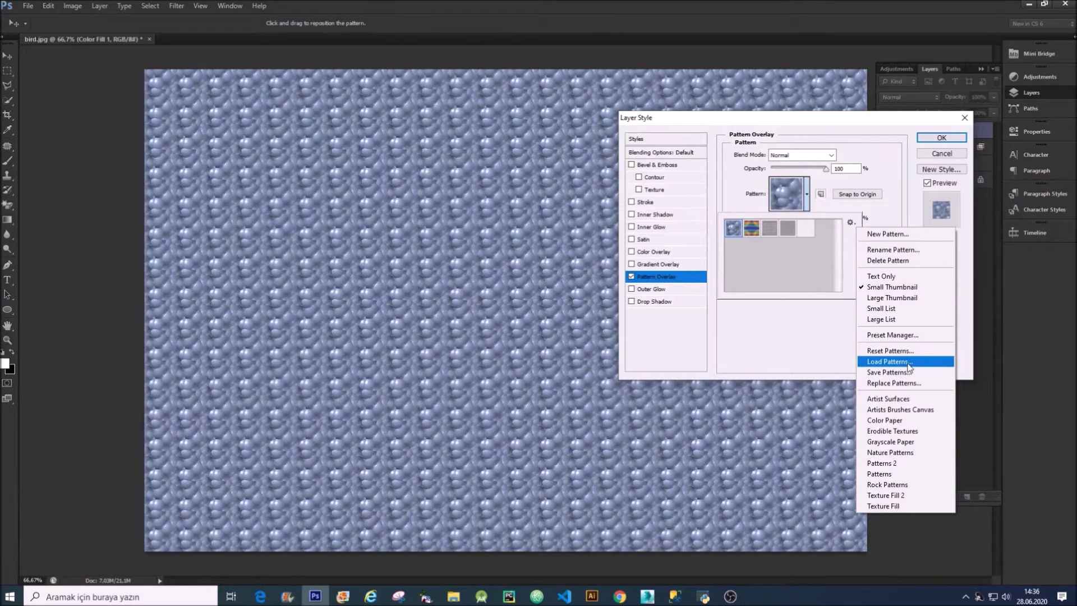
left_click(917, 365)
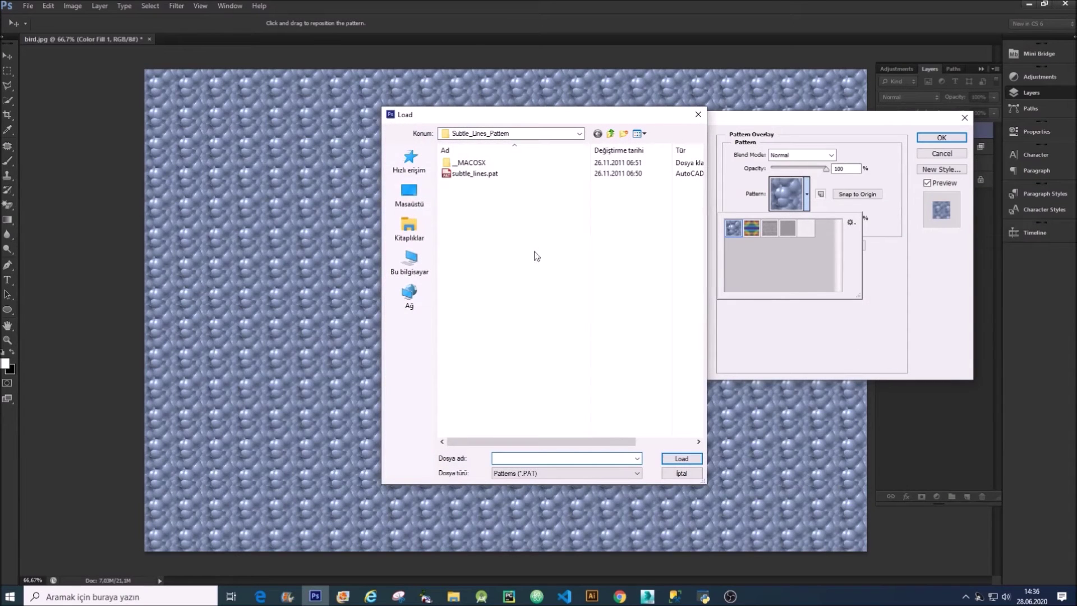
Step: Load subtle_lines.pat and pick its fine horizontal lines pattern for the overlay
left_click(499, 175)
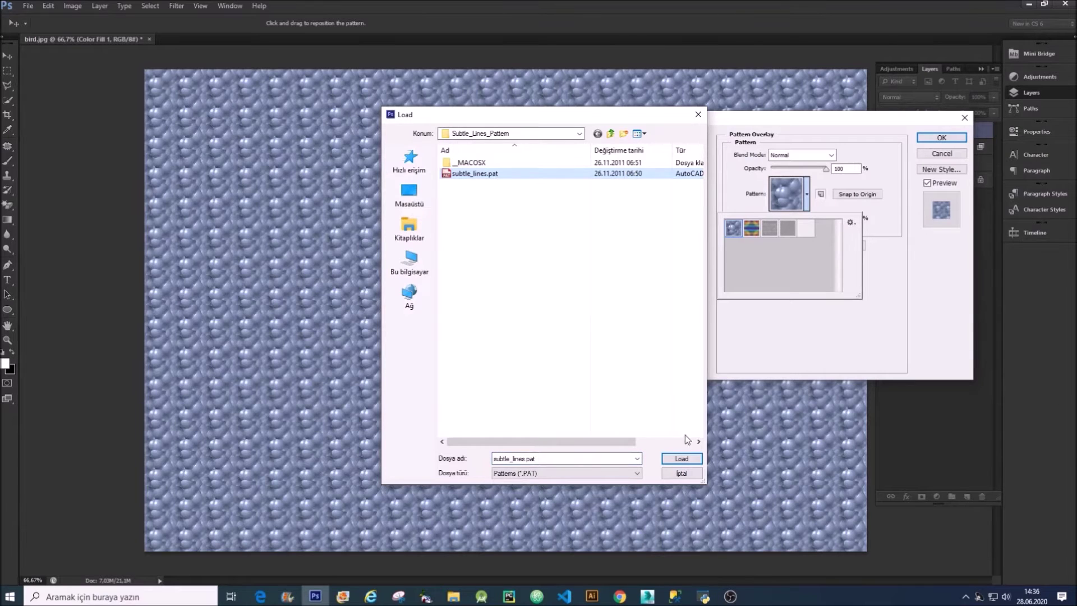
left_click(694, 461)
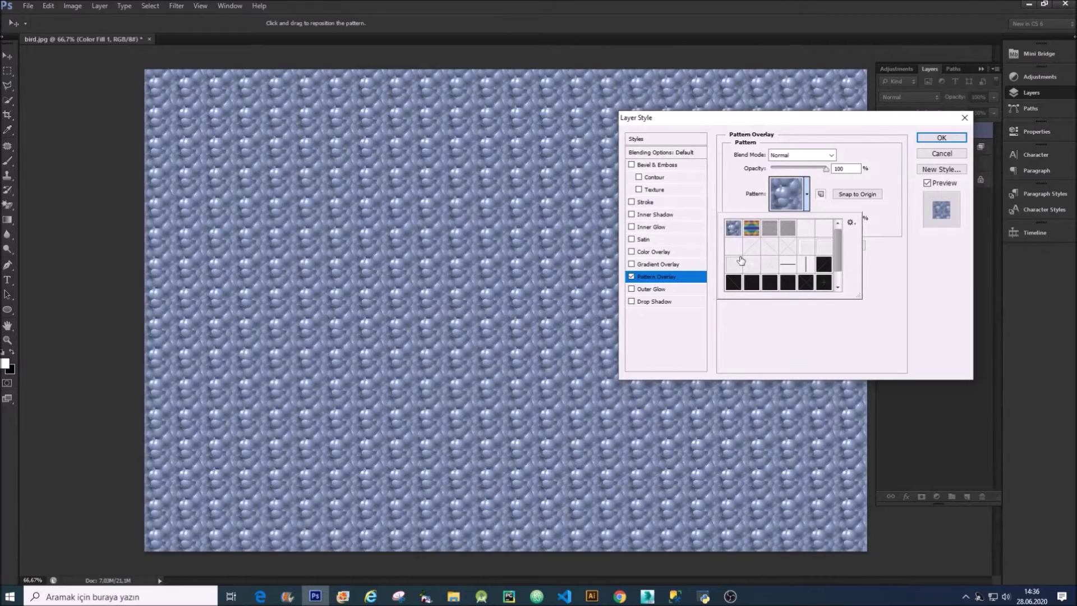
left_click(823, 229)
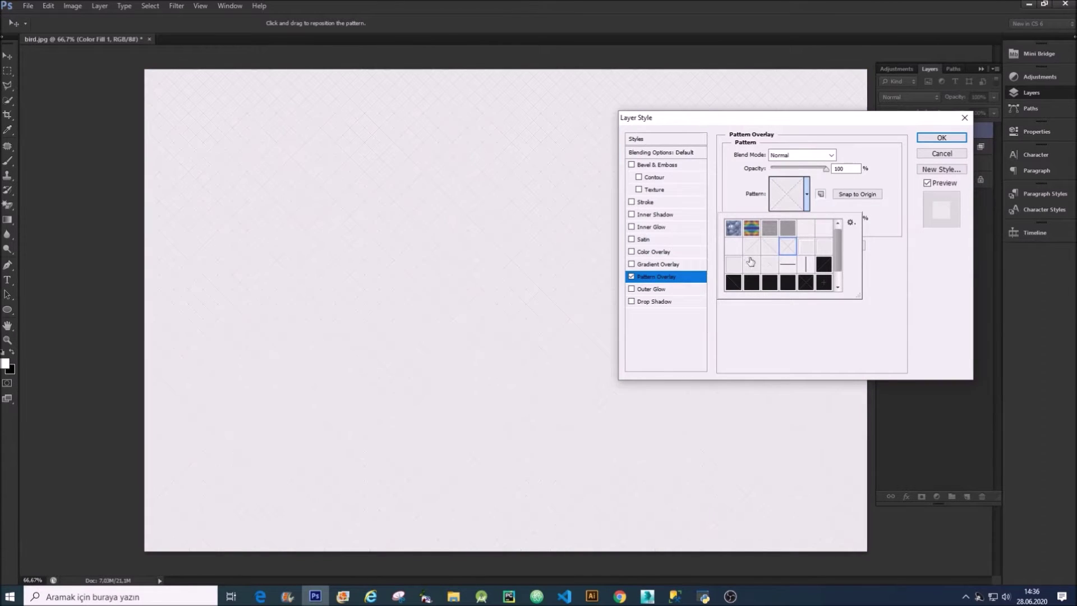
left_click(777, 247)
left_click(807, 281)
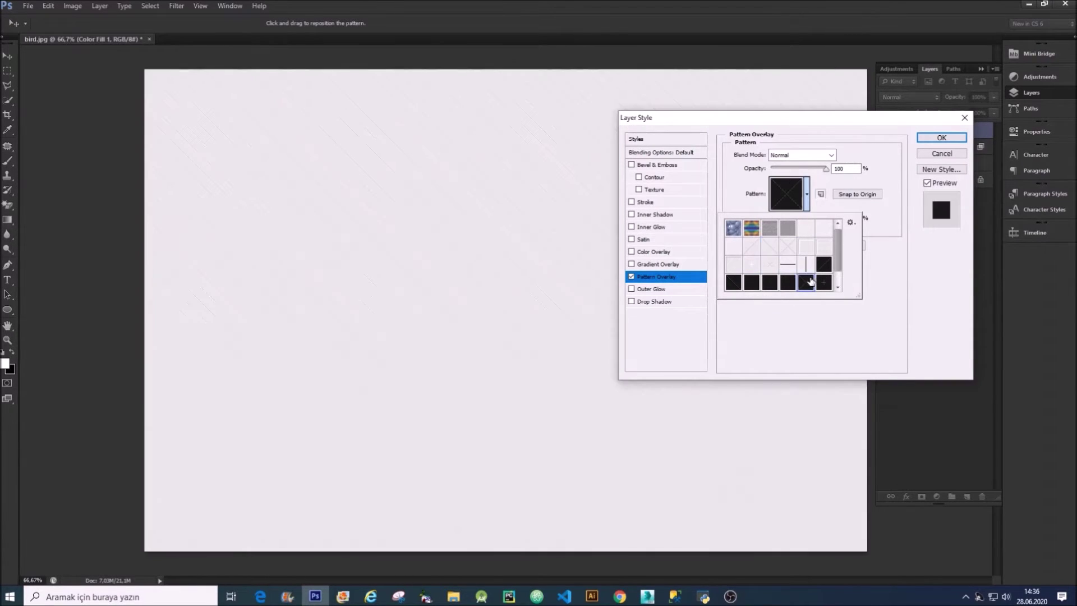
left_click(734, 261)
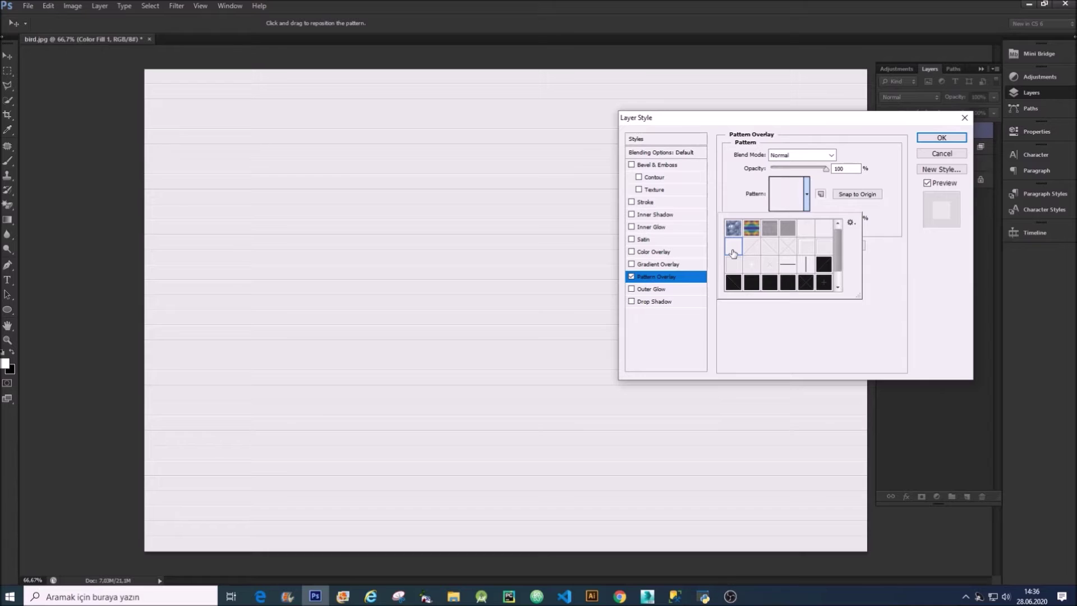
left_click(750, 246)
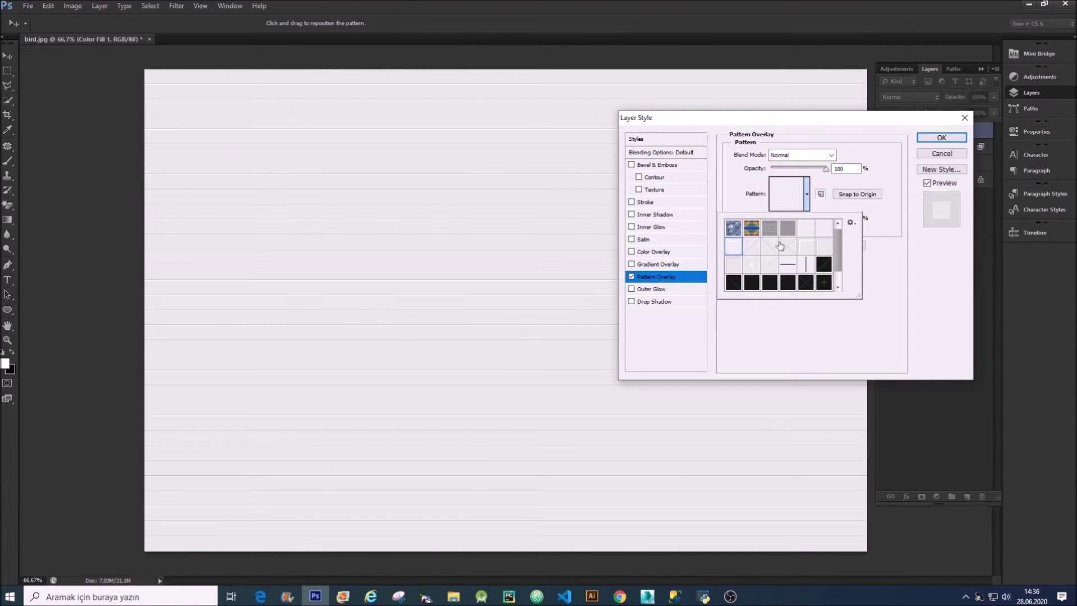
left_click(880, 242)
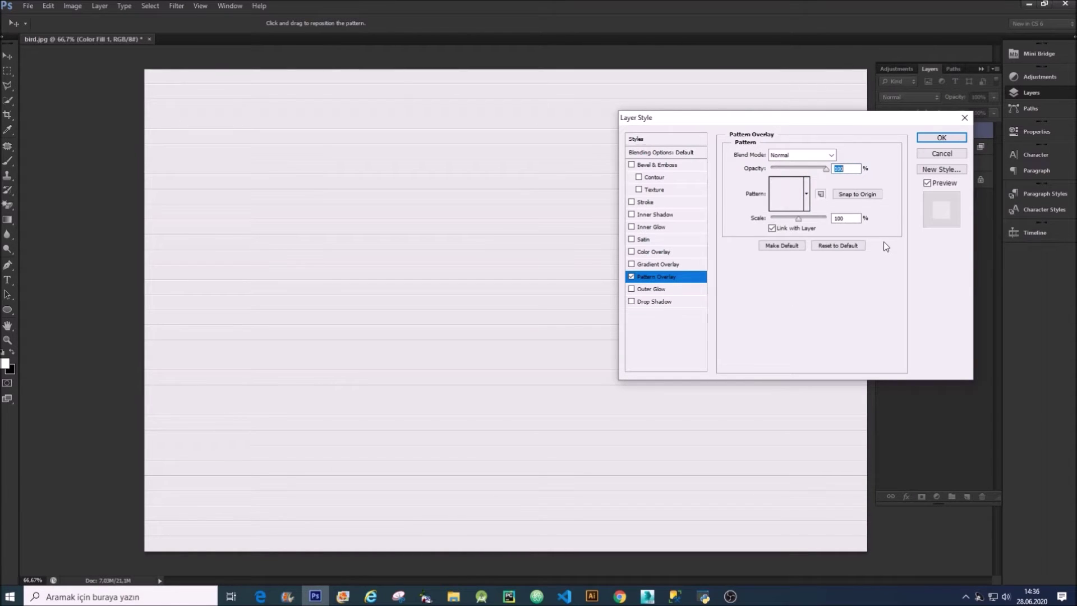
Step: Scale the subtle lines overlay down to 45% and apply the layer style
left_click_drag(801, 222, 785, 227)
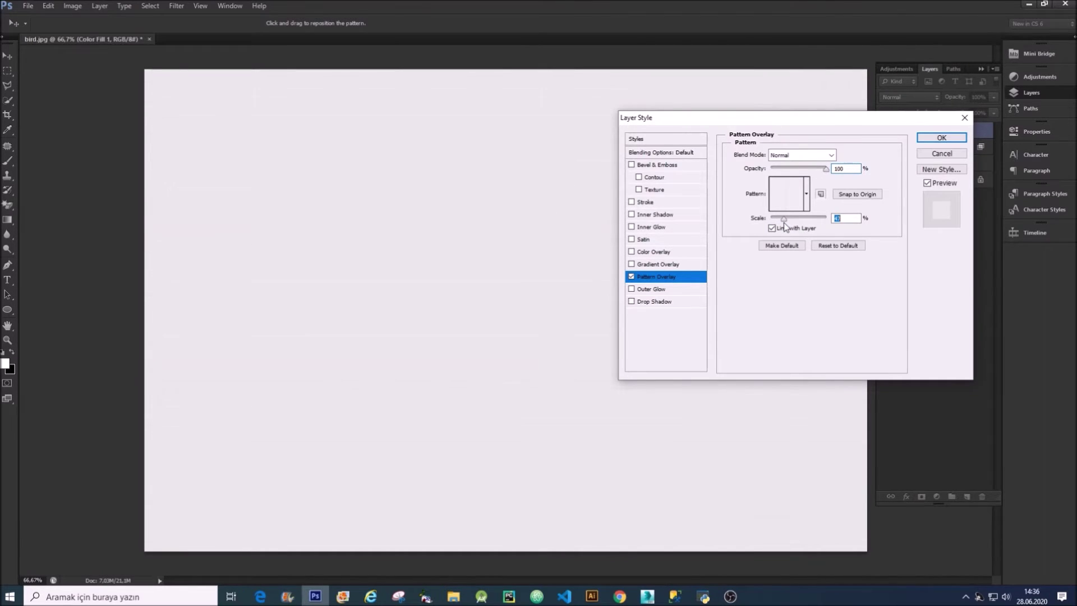
left_click_drag(784, 227, 784, 226)
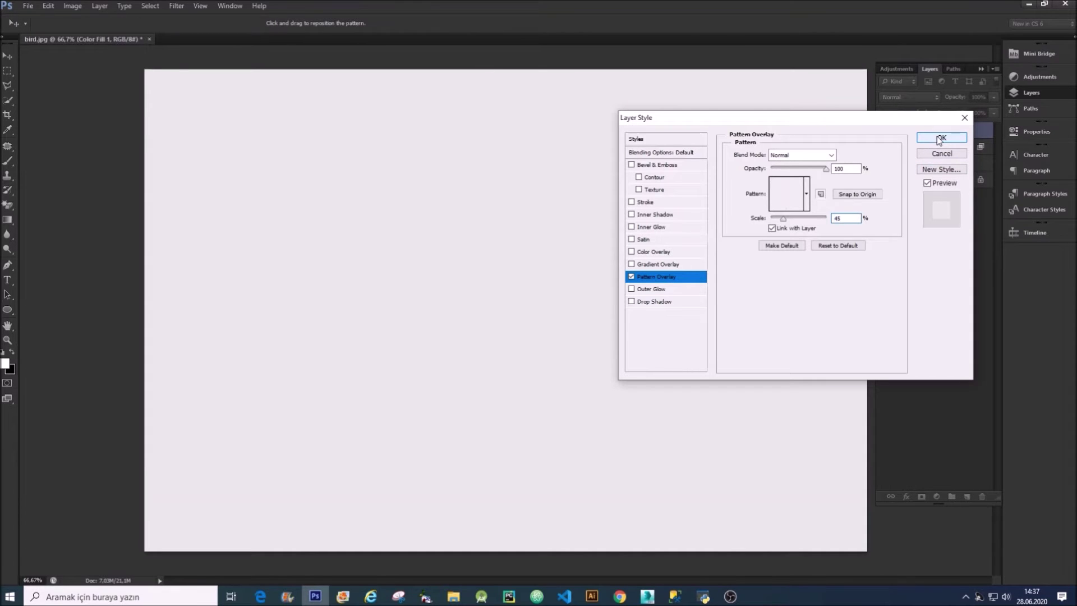
left_click(936, 140)
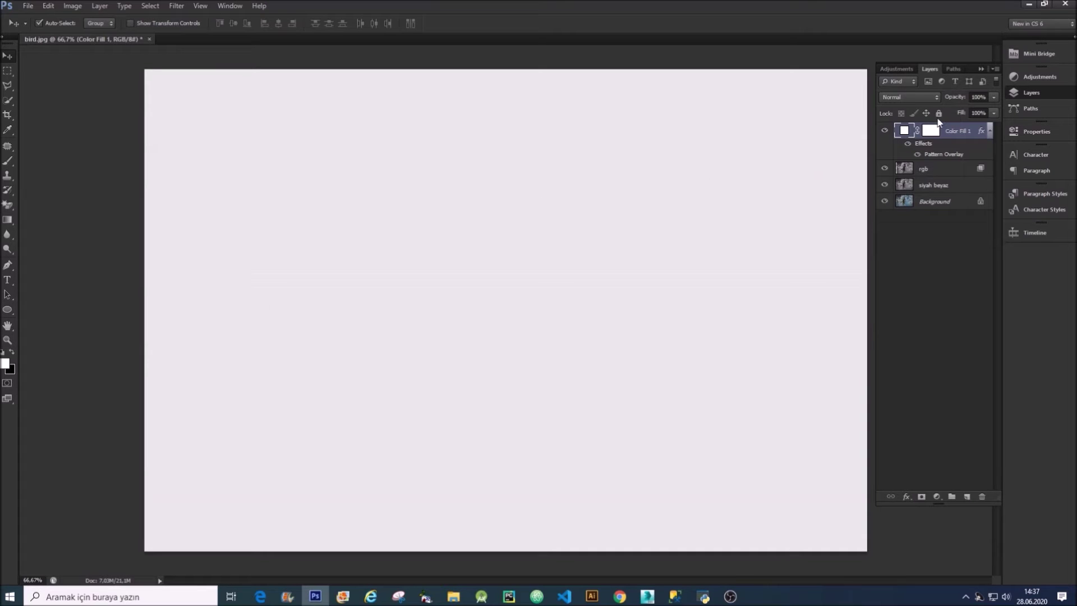
Step: Switch the Color Fill 1 layer to Overlay blending and set its opacity to 5%
left_click(916, 100)
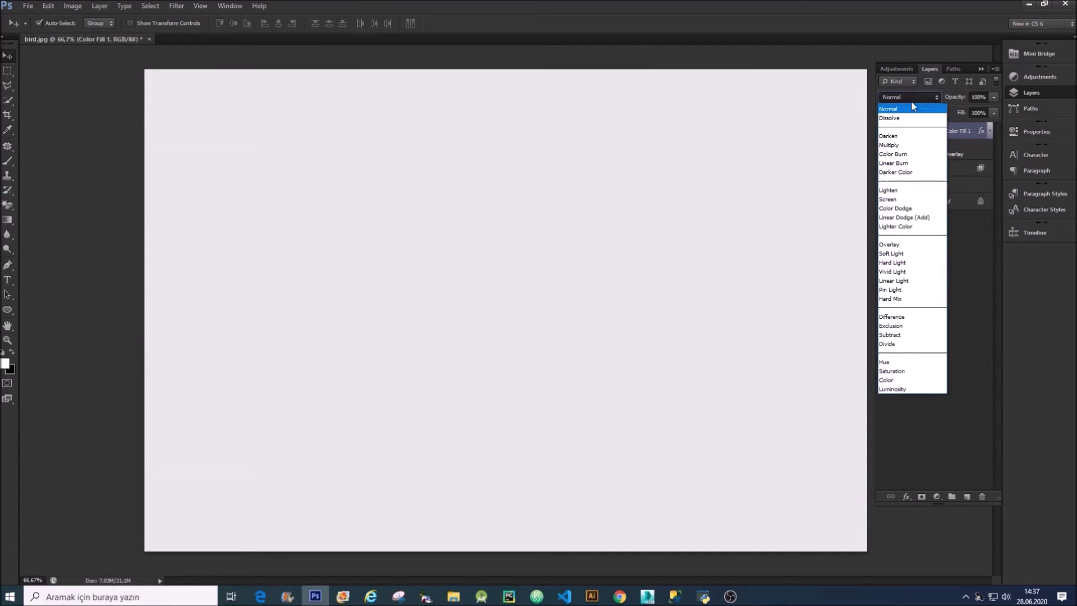
left_click(915, 243)
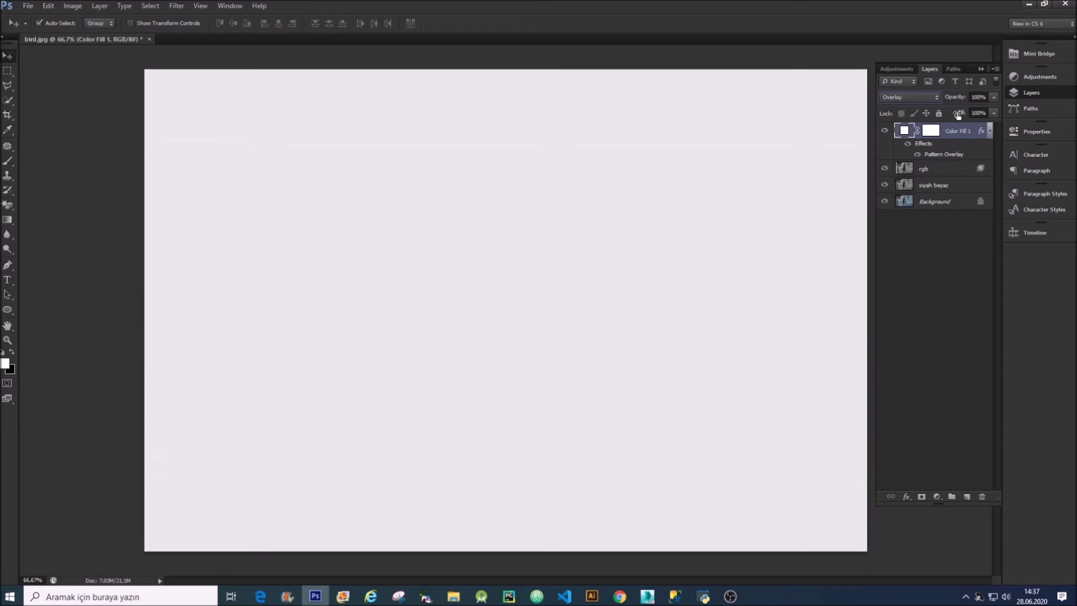
left_click_drag(960, 99, 953, 97)
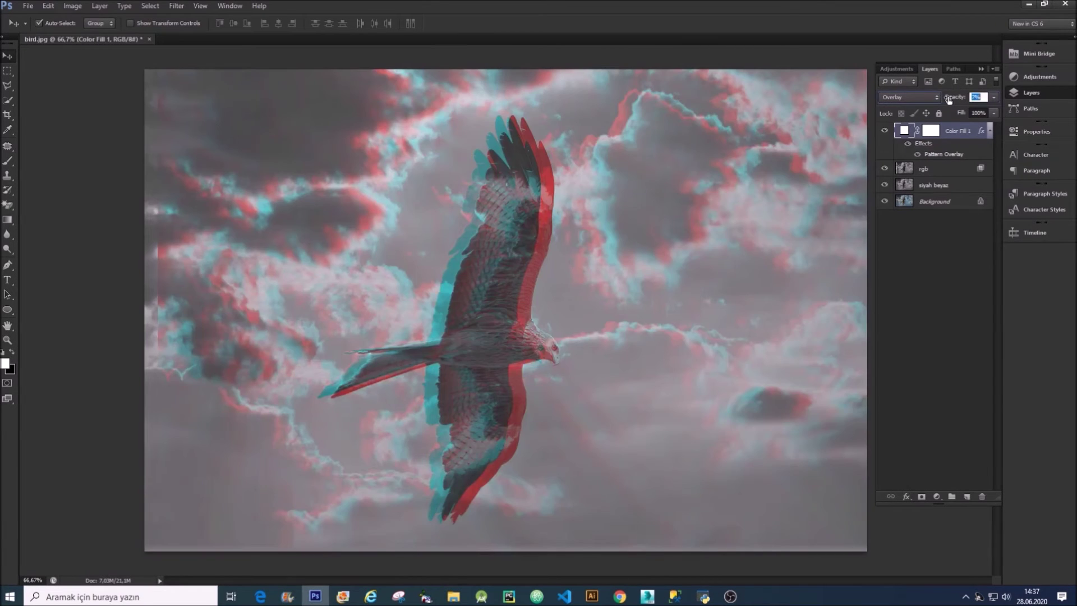
left_click_drag(953, 100, 953, 100)
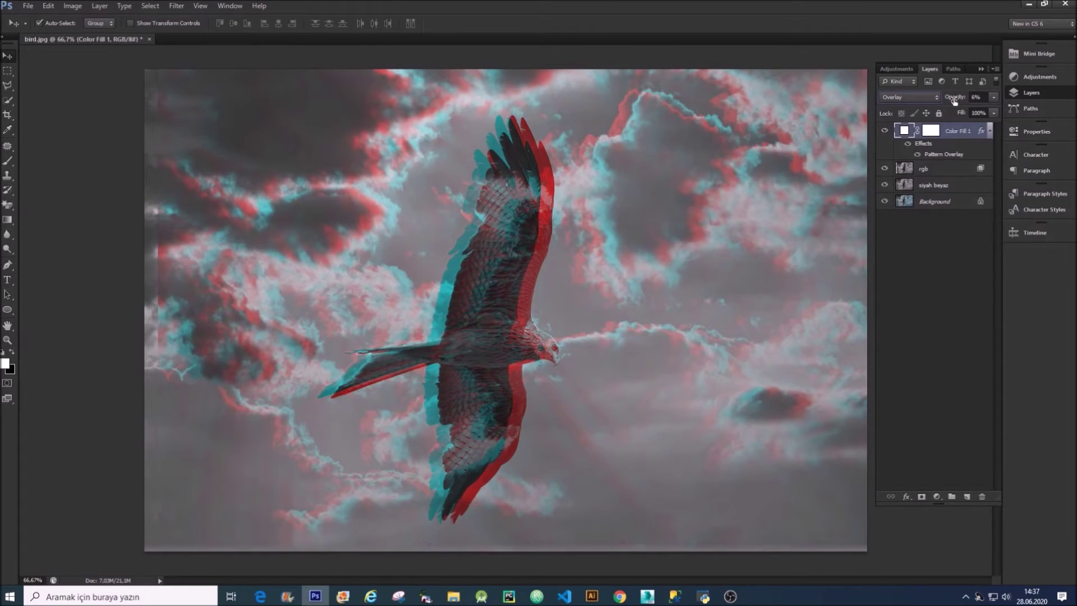
left_click_drag(953, 100, 955, 99)
key("BackSpace")
type("5")
key("Return")
scroll(605, 194, "down", 1)
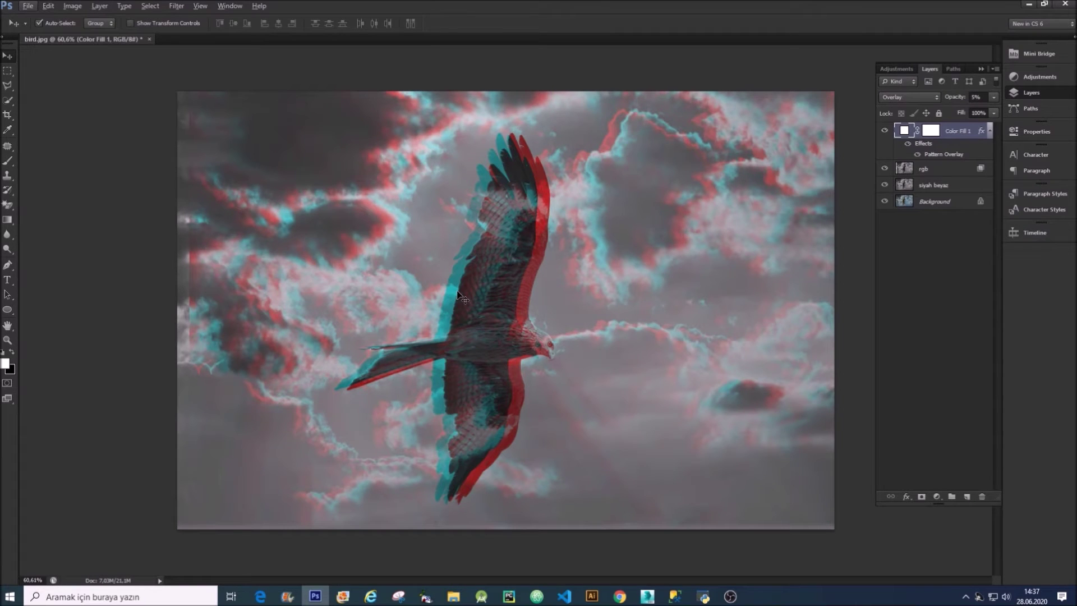
Step: Hide the upper layers to compare with the original photo, then show them again
left_click(934, 203)
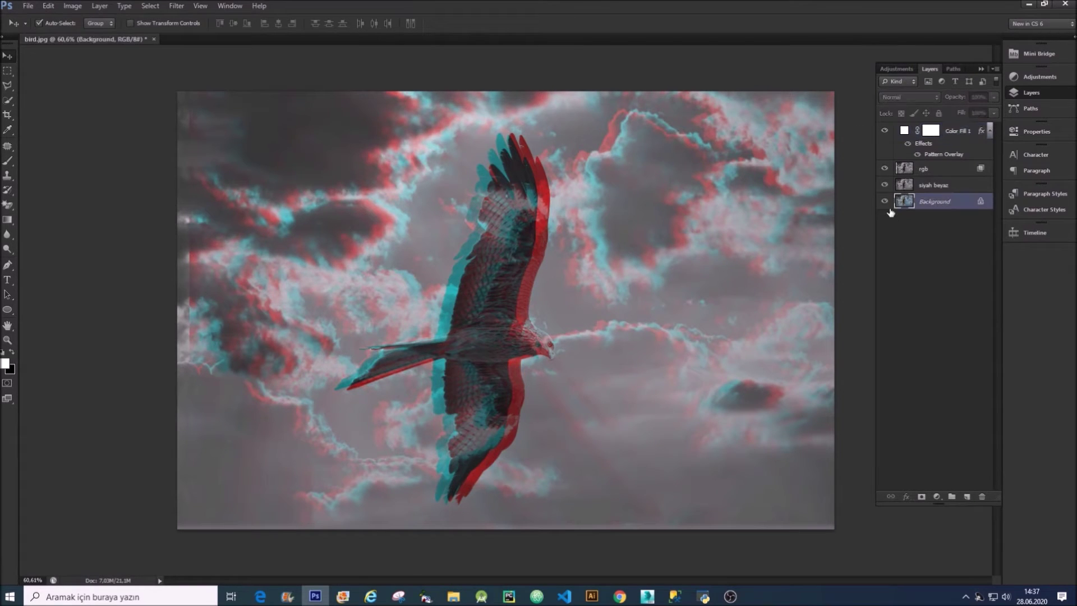
left_click_drag(884, 184, 884, 131)
left_click(885, 185)
left_click_drag(885, 168, 885, 131)
Step: Duplicate the siyah beyaz, rgb and Color Fill 1 layers together
left_click(950, 189)
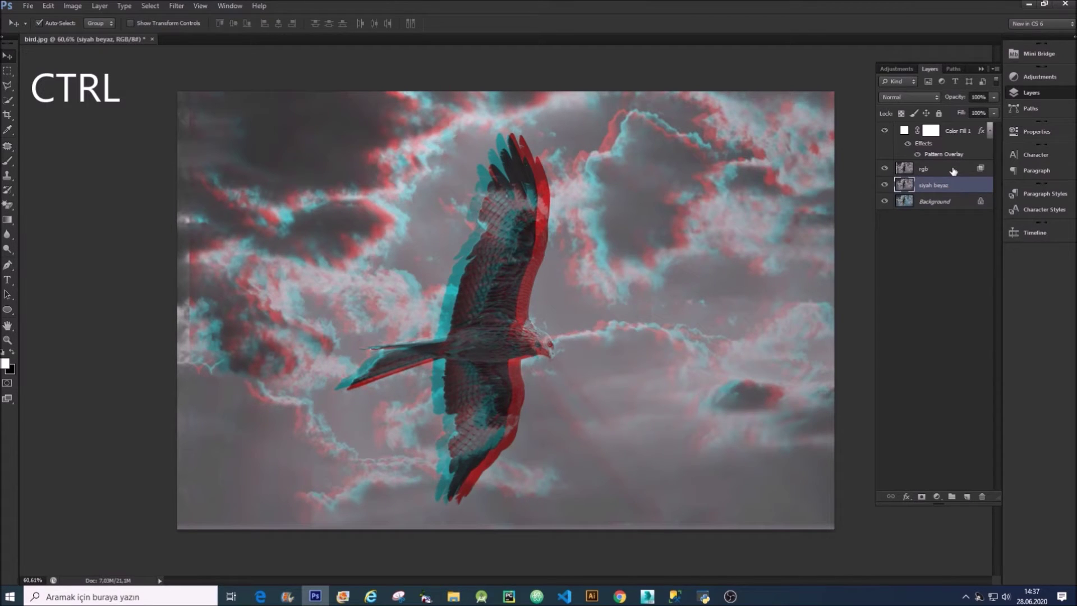
left_click(953, 170, "ctrl")
left_click(965, 132, "ctrl")
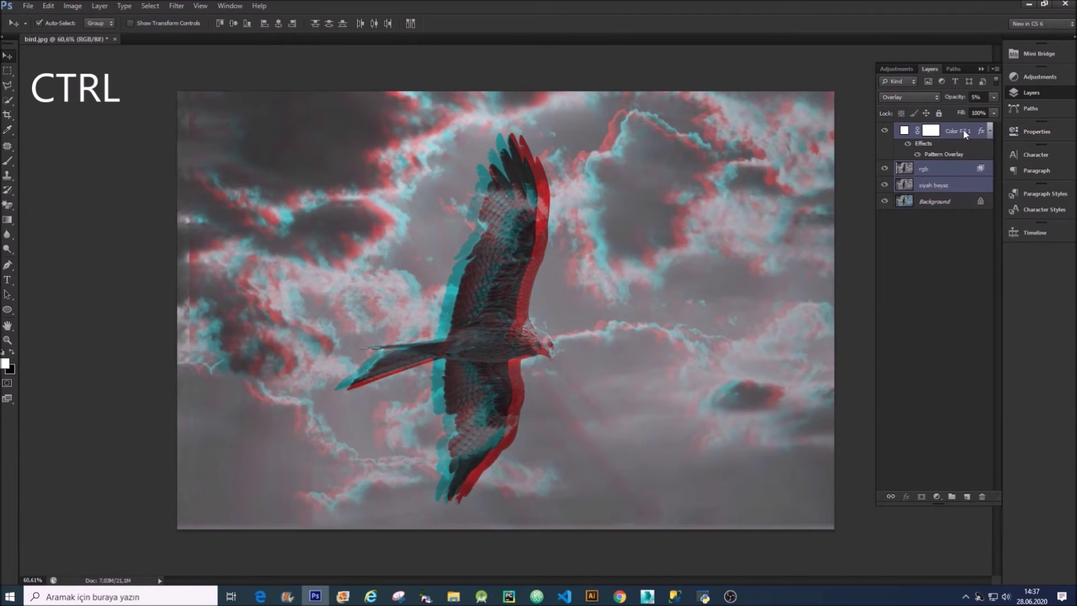
right_click(963, 132)
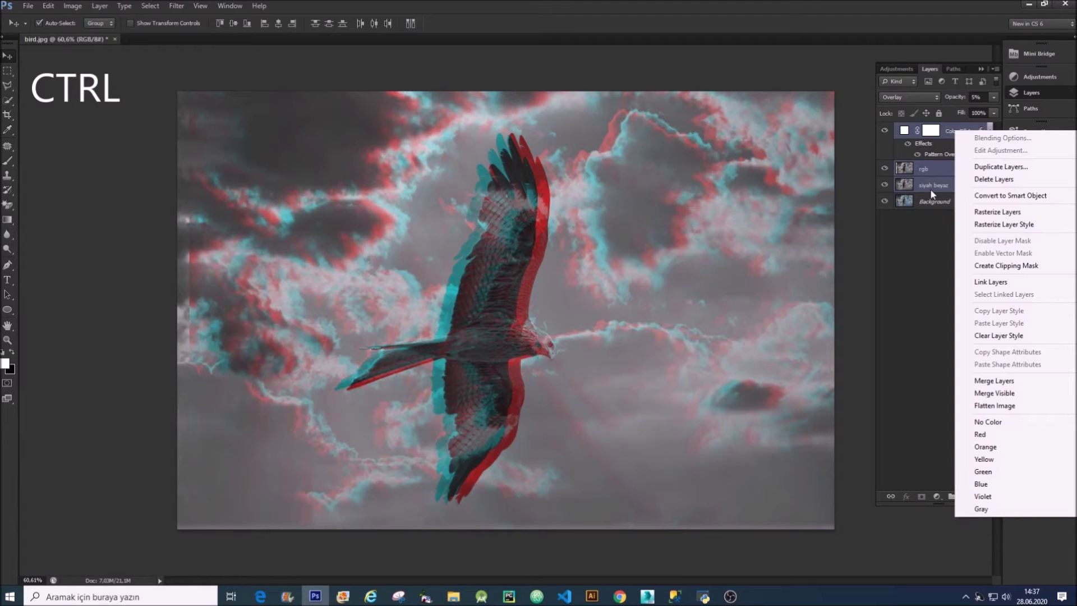
left_click(996, 169)
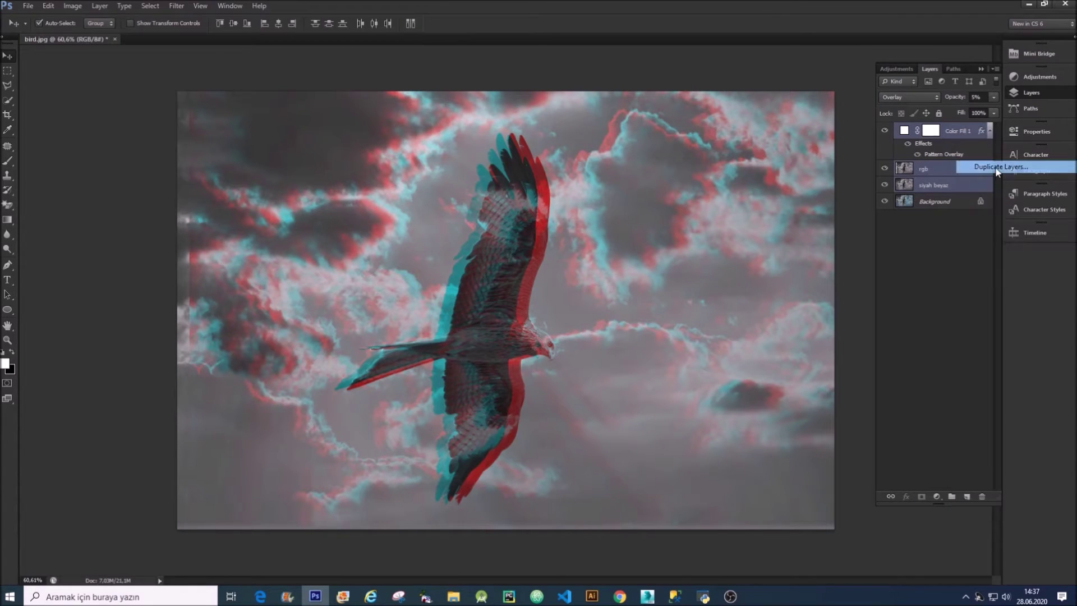
left_click(371, 125)
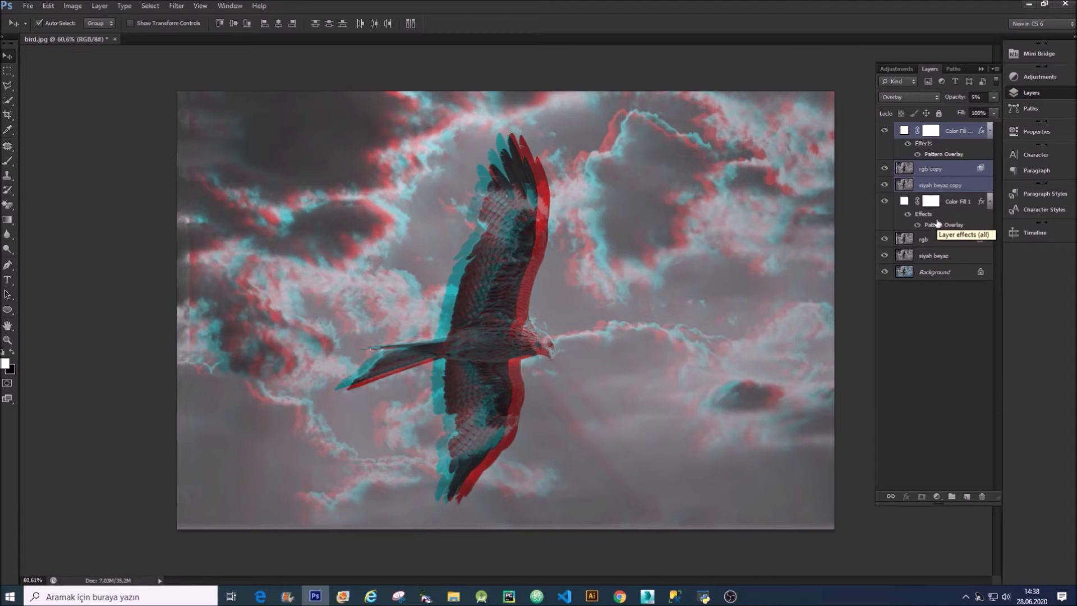
Step: Merge the duplicates into one layer named 'hepsi' and toggle it to compare
key("ctrl+e")
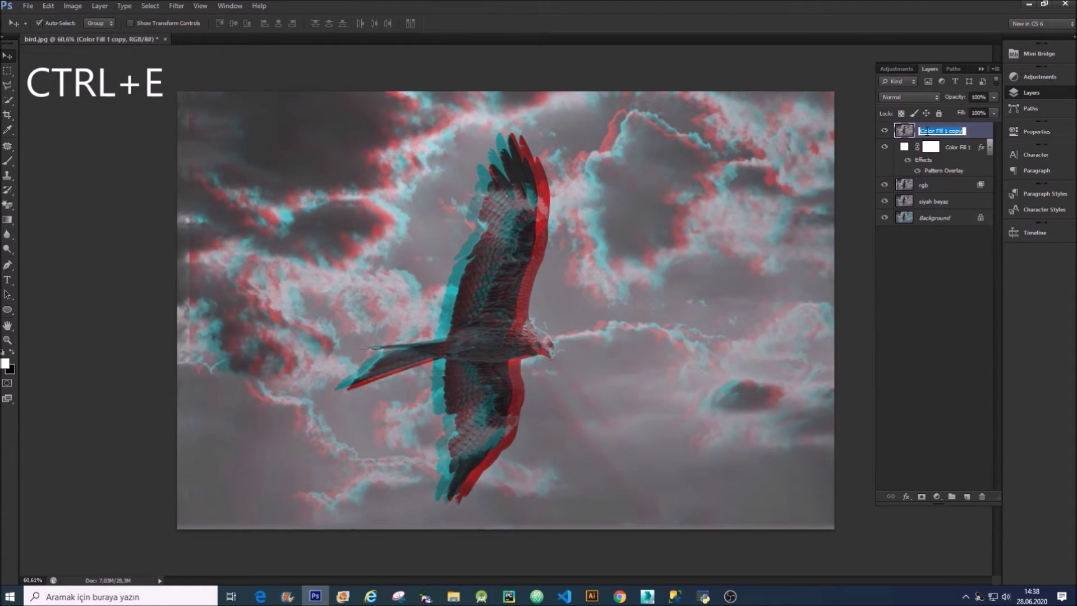
type("heps,")
key("Return")
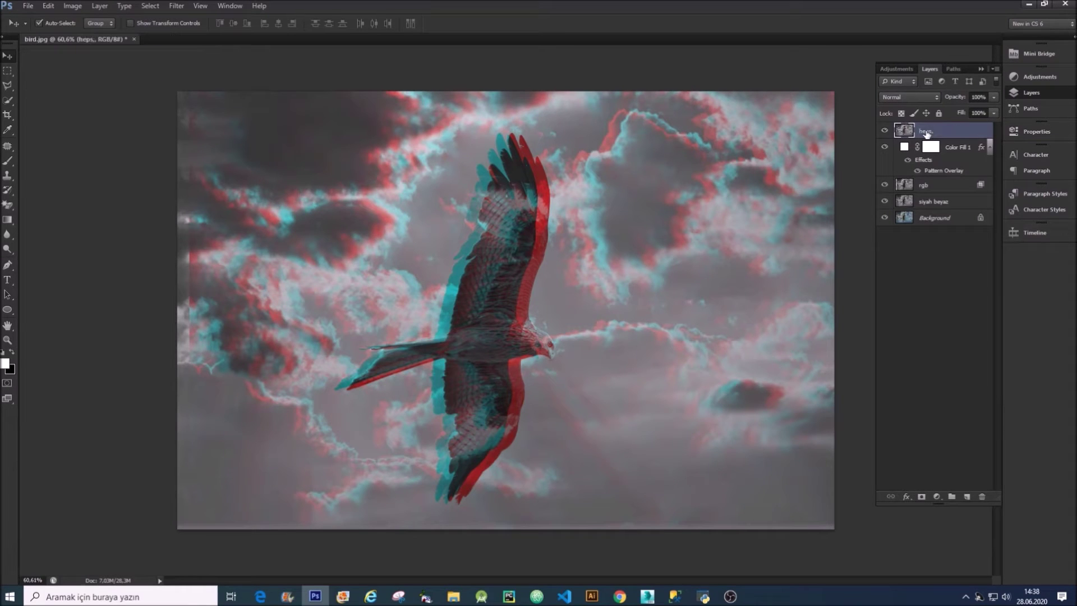
key("Right")
type("i")
key("Return")
left_click(885, 130)
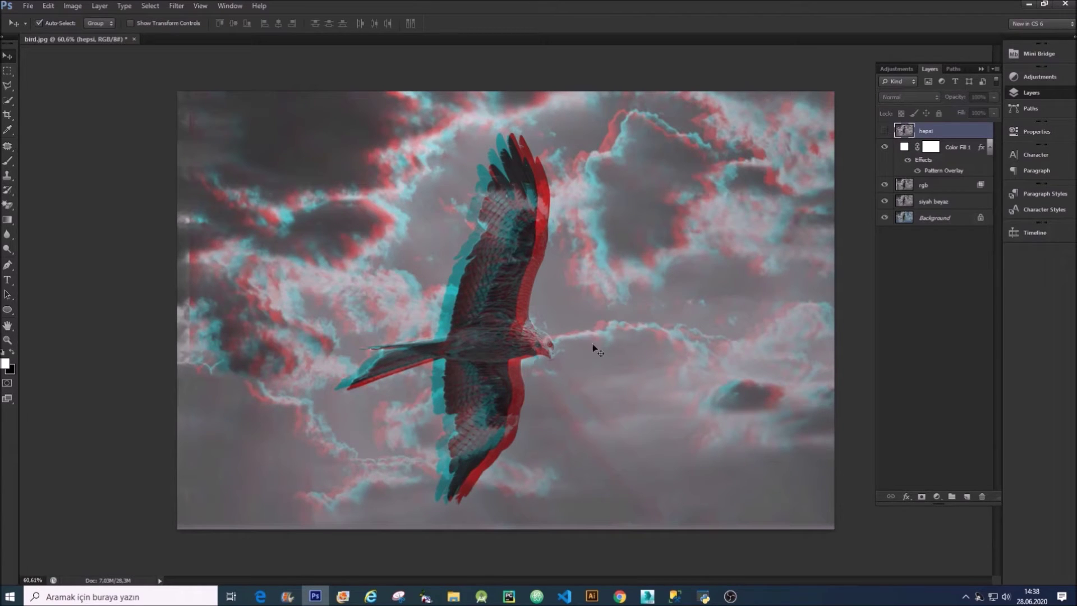
left_click(885, 131)
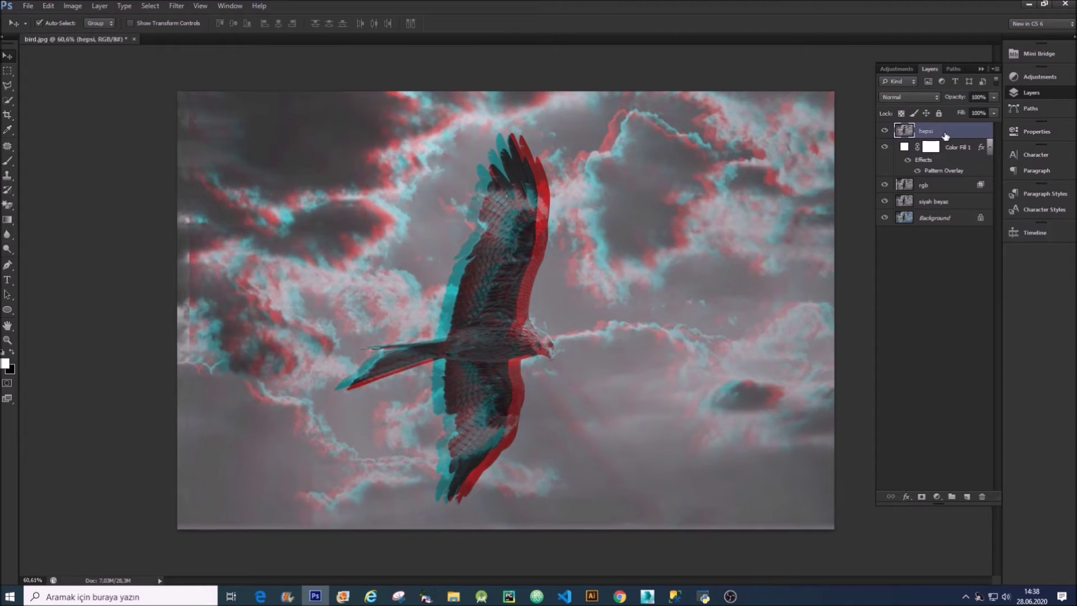
Step: Shift a thin horizontal strip across the bird slightly to the right
left_click(7, 71)
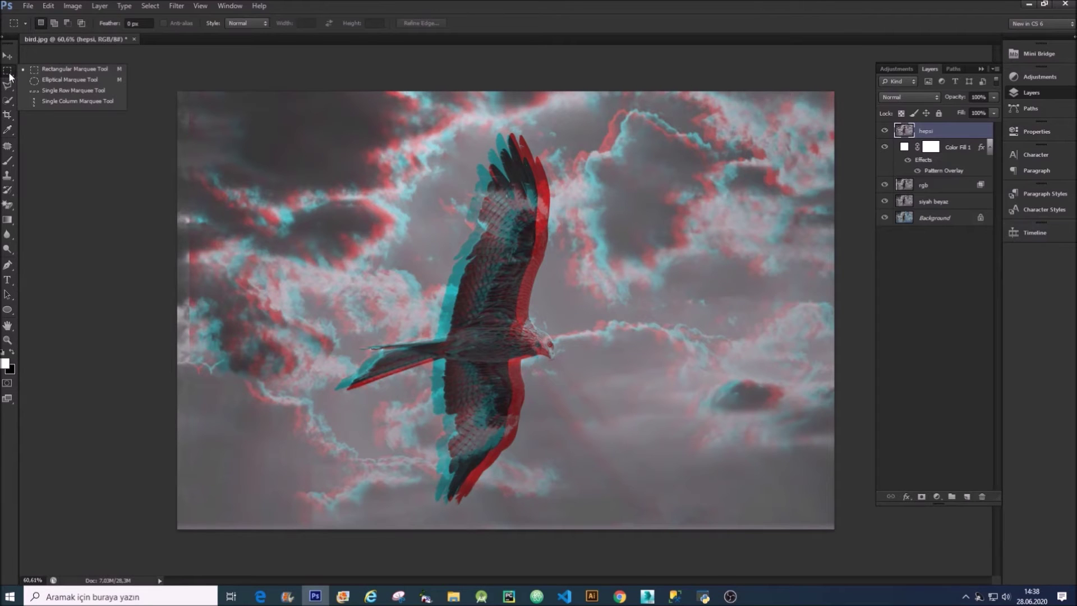
left_click(66, 68)
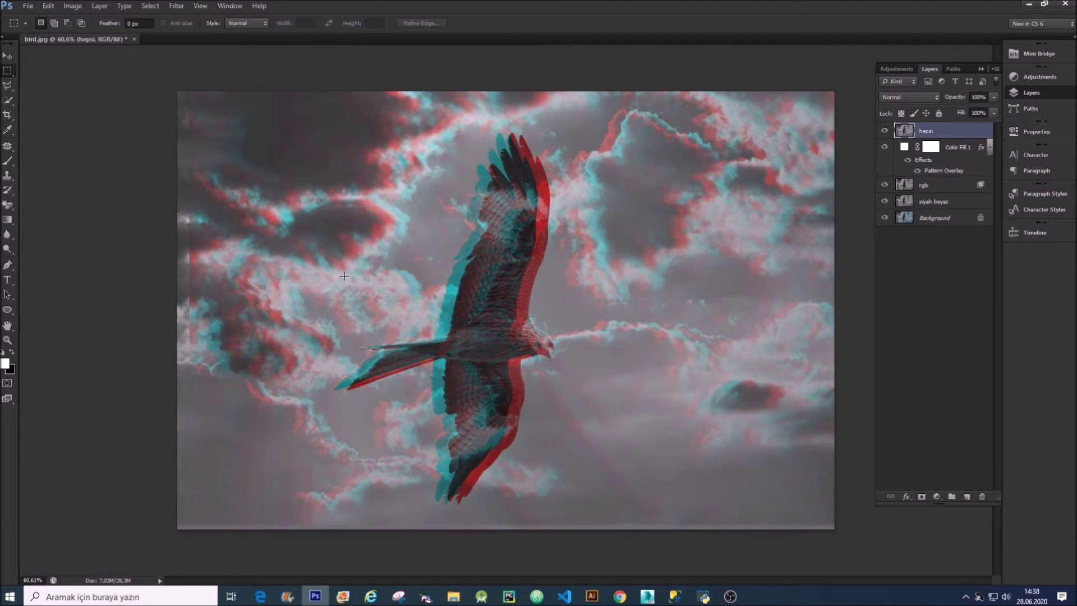
left_click_drag(373, 310, 566, 315)
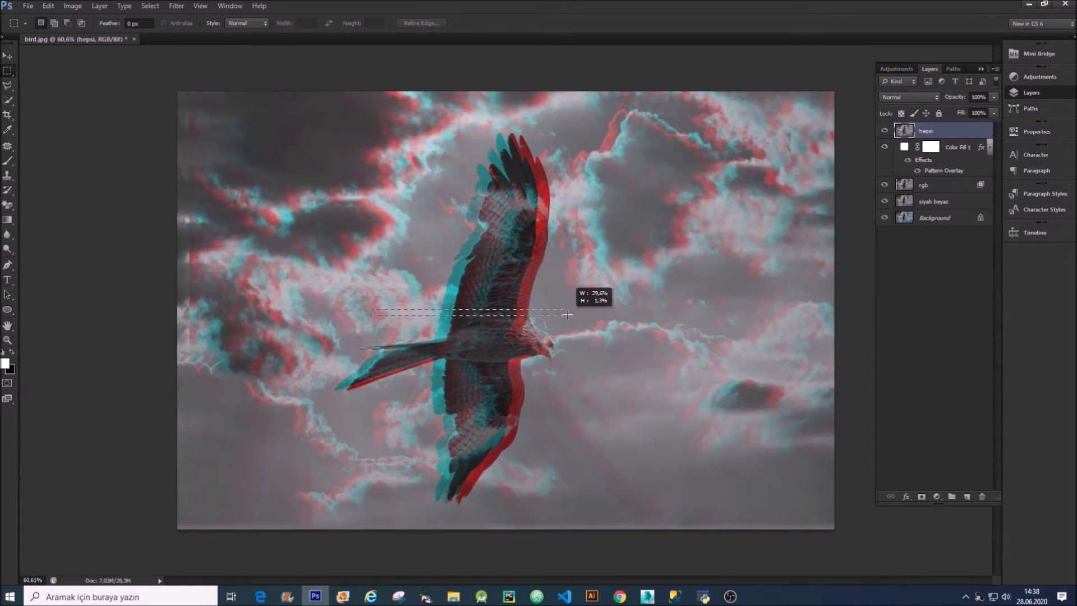
left_click_drag(567, 315, 575, 315)
left_click(7, 56)
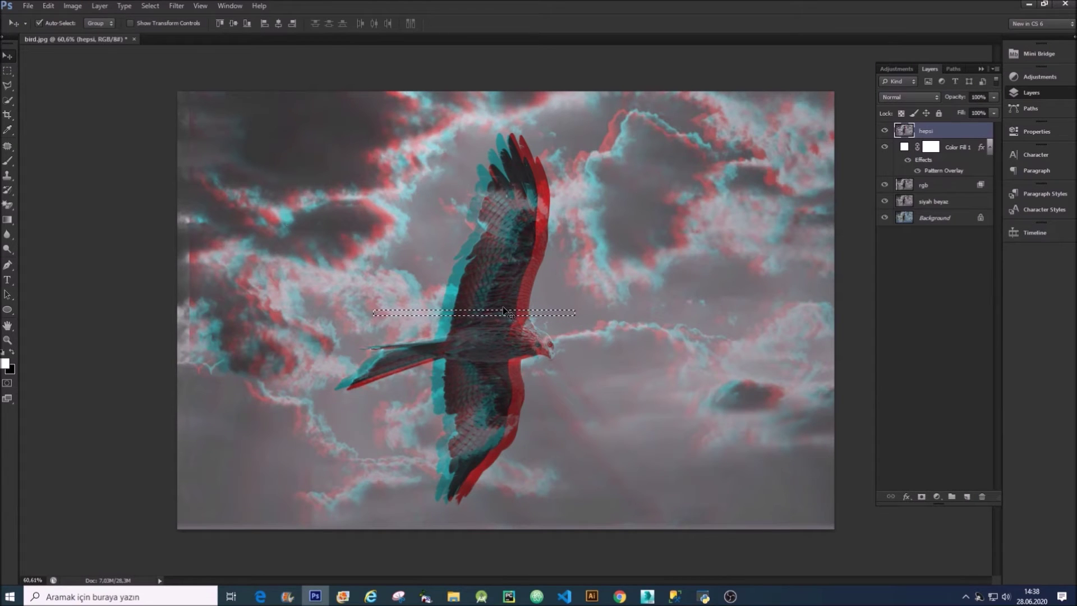
key("ctrl+shift")
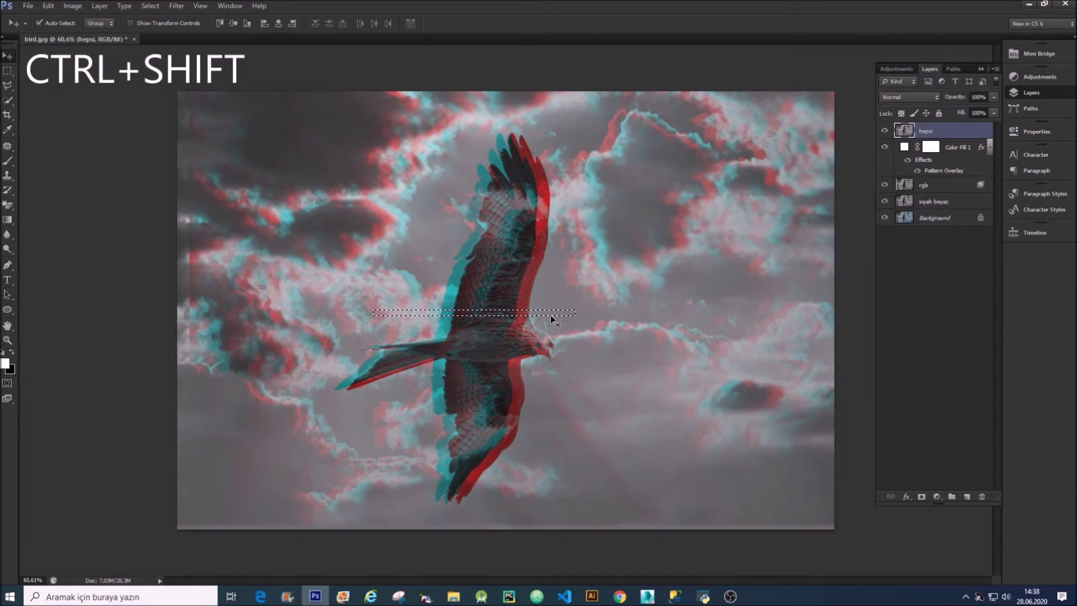
mouse_move(556, 314)
left_mouse_down()
mouse_move(611, 319)
mouse_move(748, 298)
mouse_move(627, 338)
mouse_move(520, 318)
mouse_move(551, 314)
mouse_move(625, 159)
mouse_move(556, 371)
mouse_move(634, 371)
mouse_move(536, 366)
mouse_move(617, 377)
mouse_move(566, 365)
left_mouse_up()
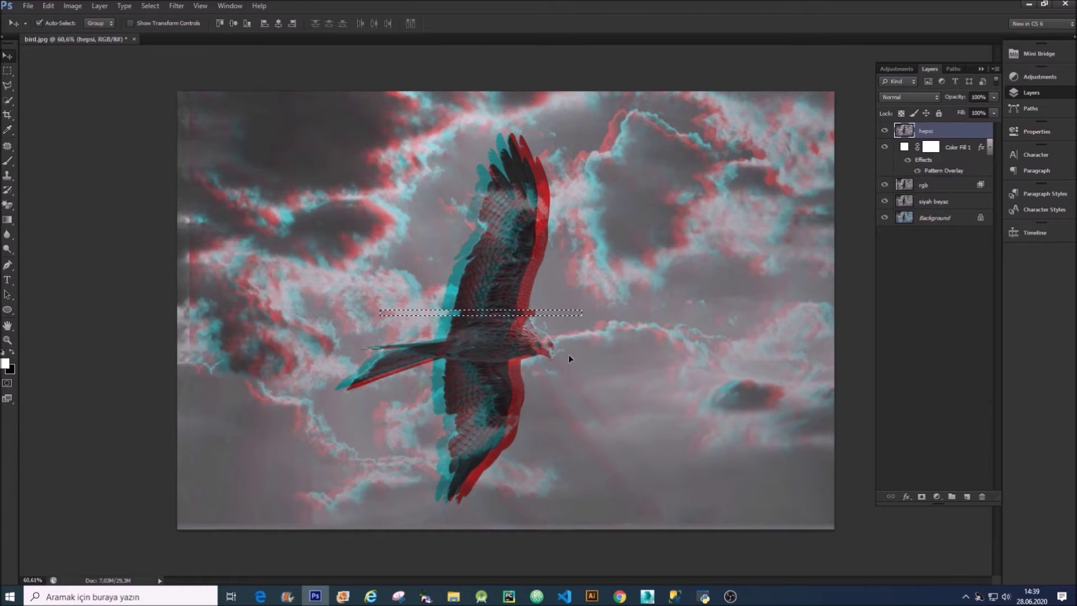
left_click(885, 131)
scroll(523, 285, "down", 1)
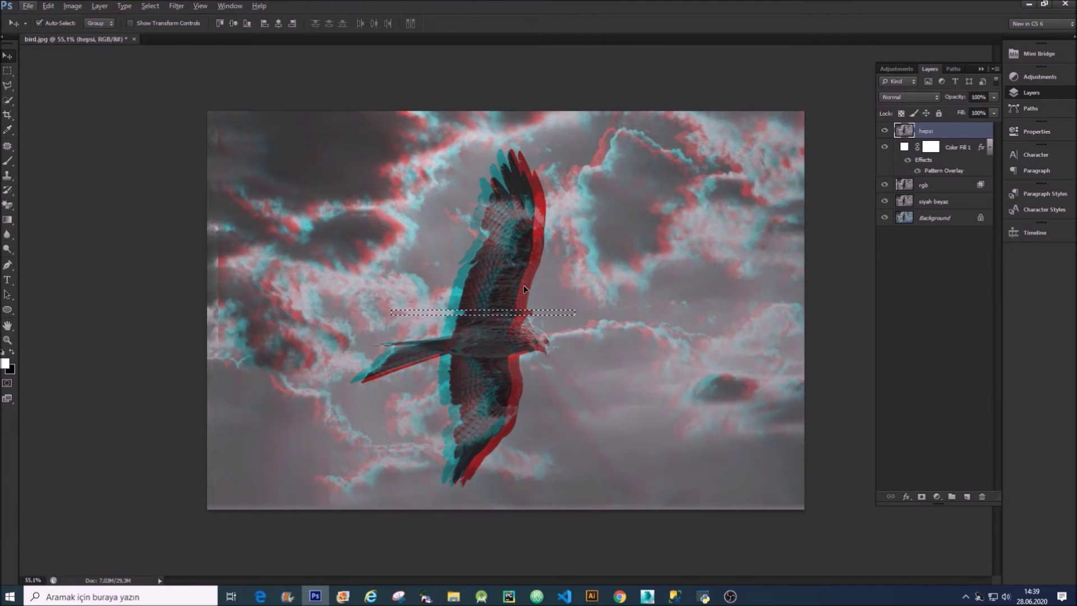
key("ctrl+d")
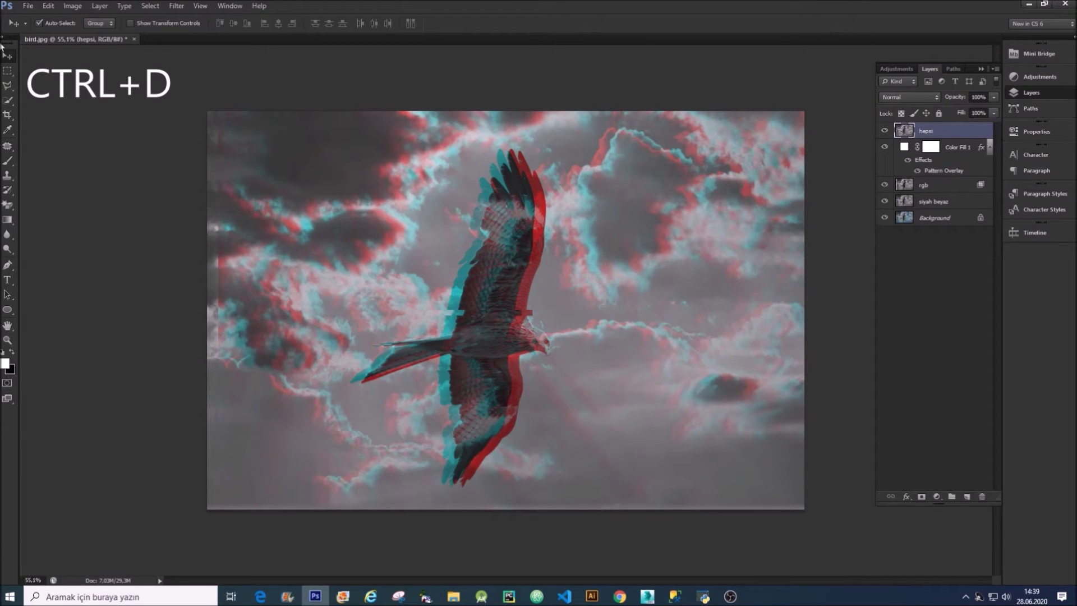
Step: Offset two more thin wing strips sideways, one left and one right
left_click(8, 70)
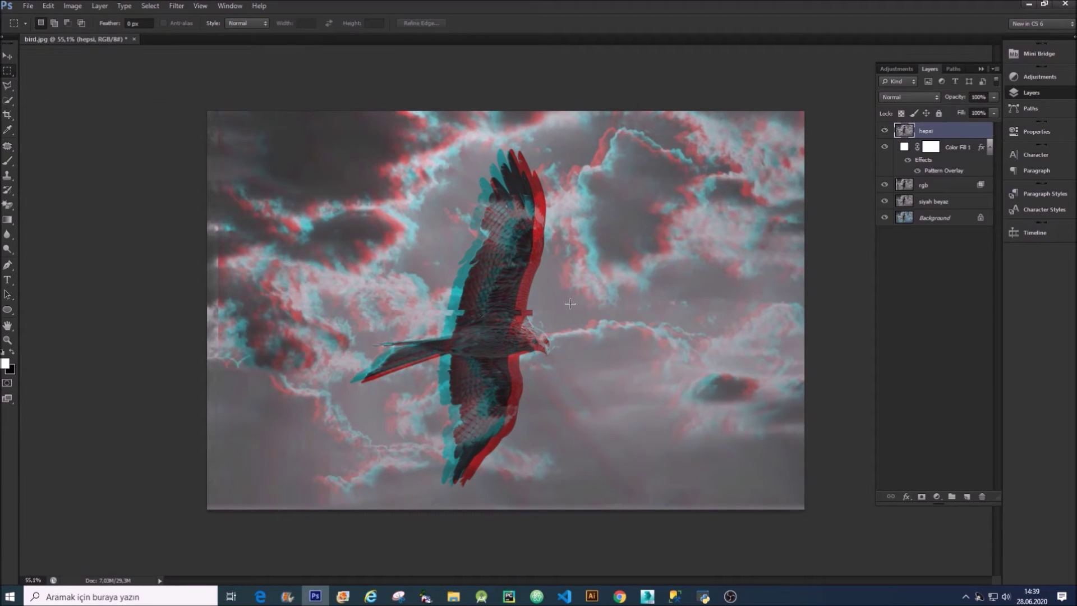
left_click_drag(573, 303, 400, 298)
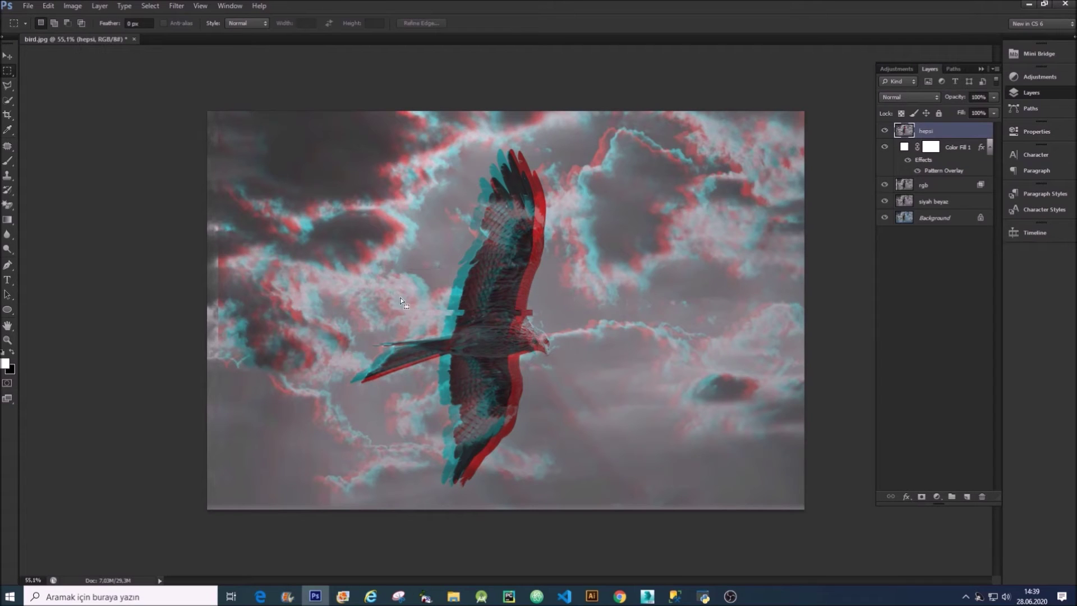
left_click(13, 59)
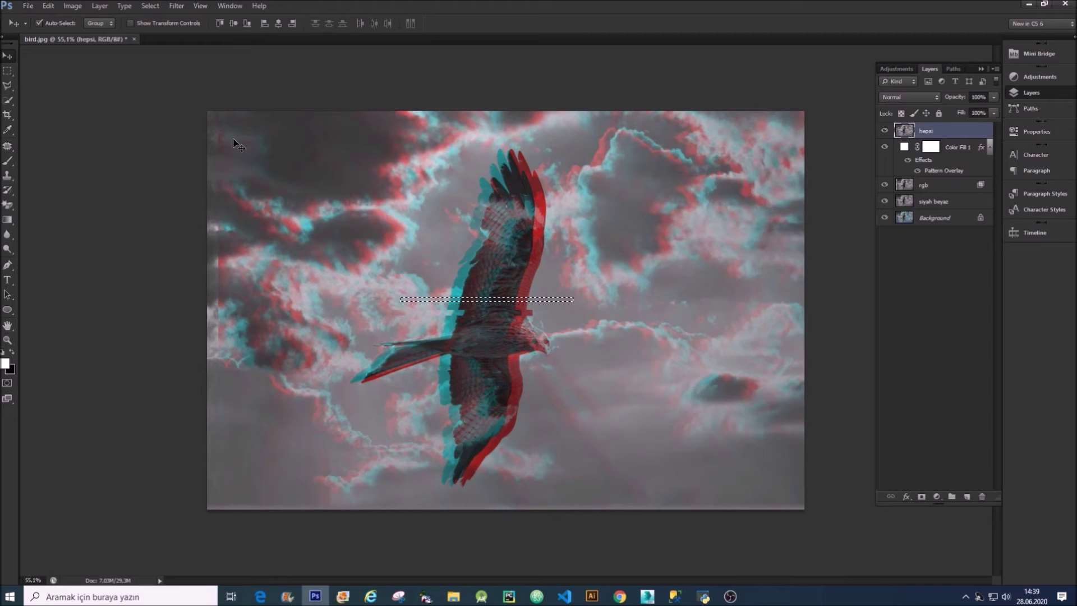
key("ctrl+shift")
left_click_drag(567, 297, 564, 302)
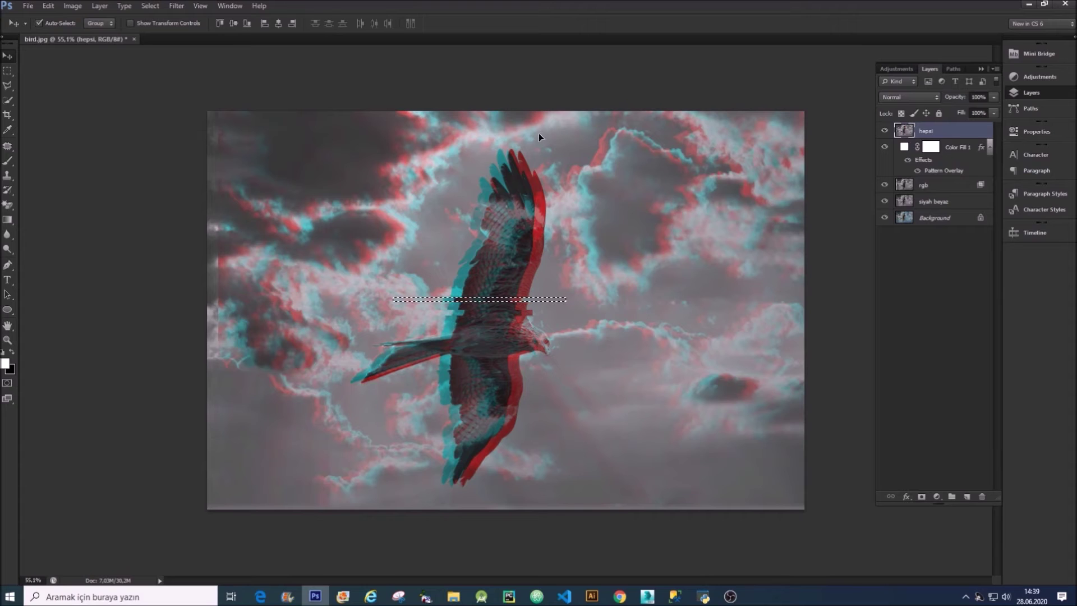
key("ctrl+d")
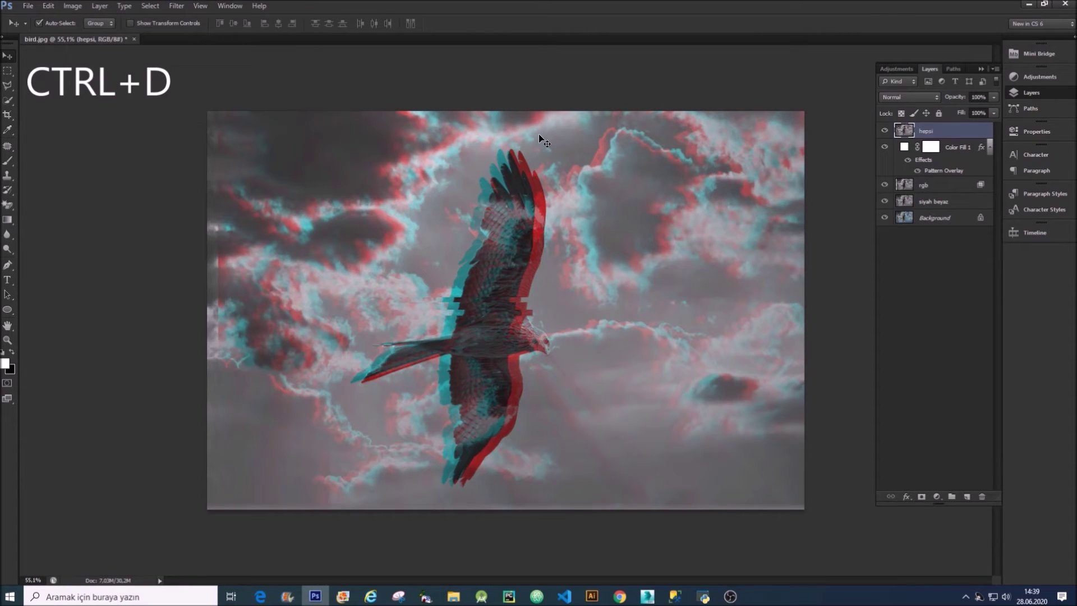
left_click(11, 74)
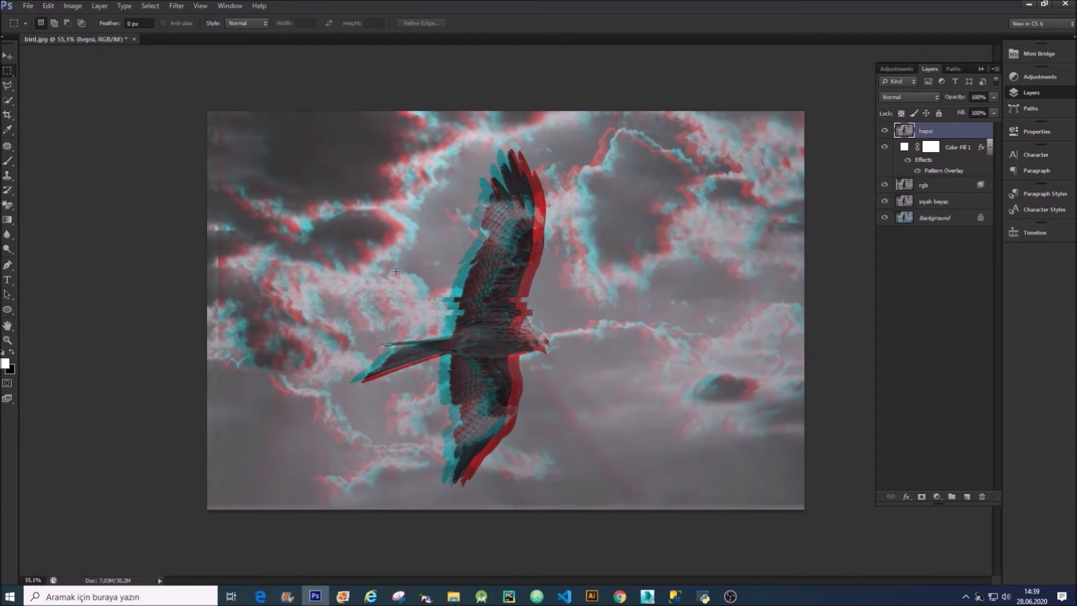
left_click_drag(394, 270, 560, 276)
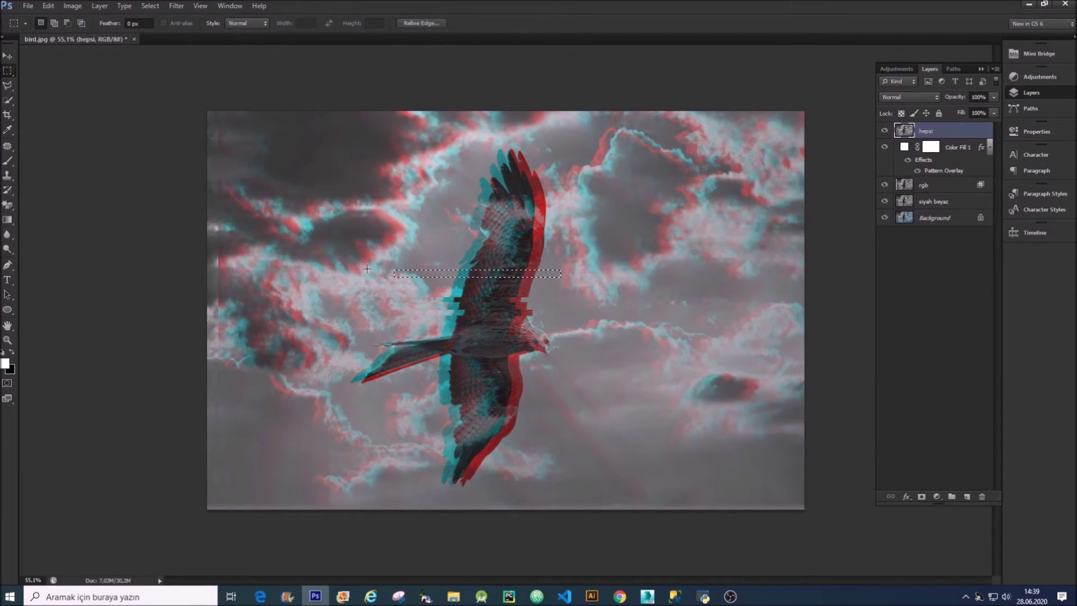
left_click(7, 56)
left_click_drag(553, 272, 558, 274)
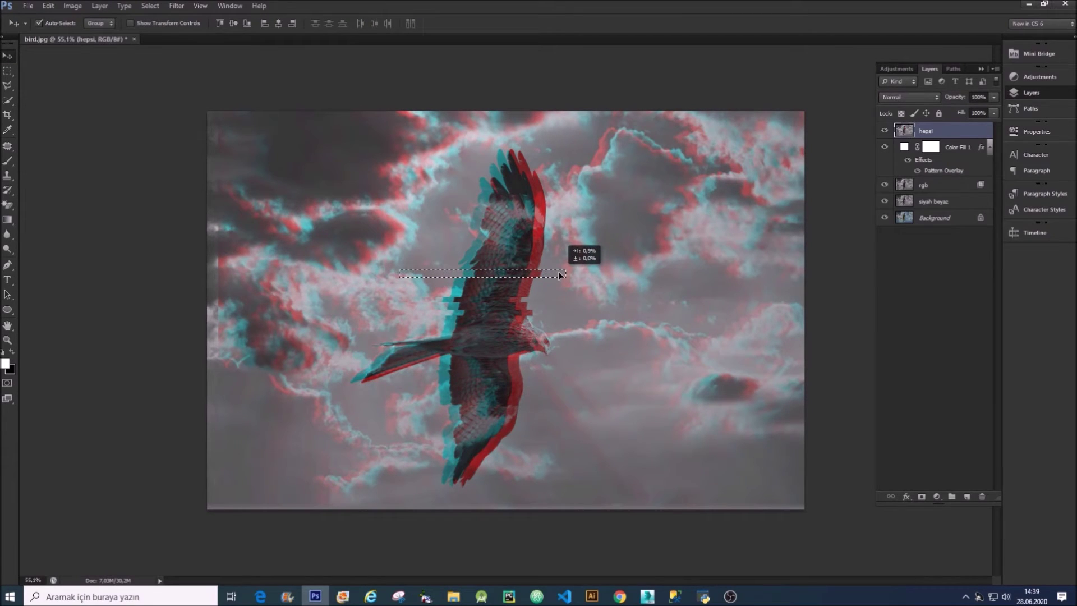
left_click_drag(557, 271, 558, 272)
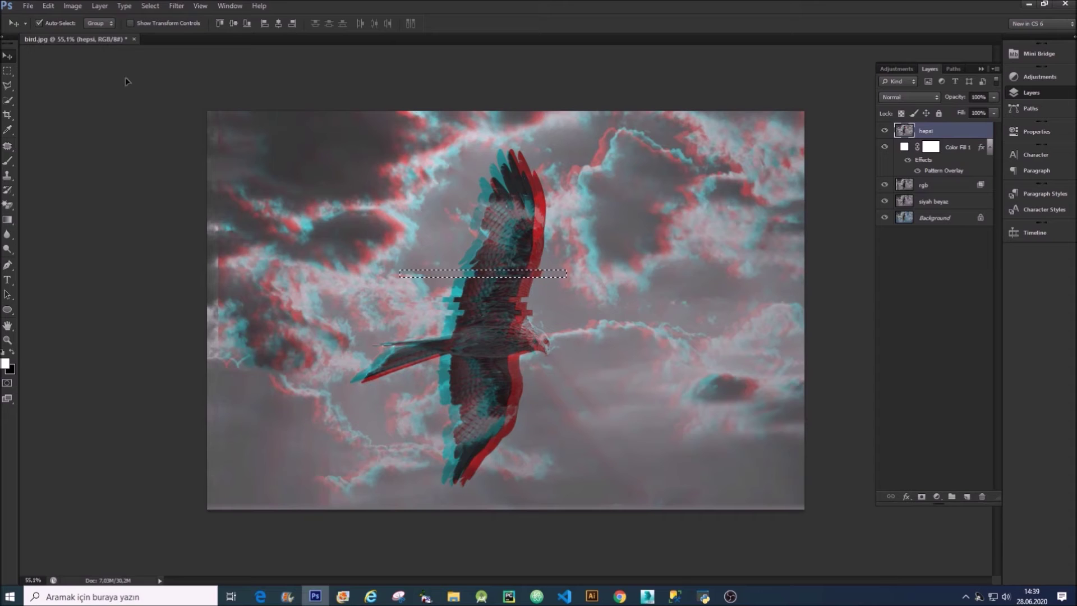
key("ctrl+d")
Step: Shift an upper-wing strip left, then try shifting another wing strip and undo it
left_click(7, 71)
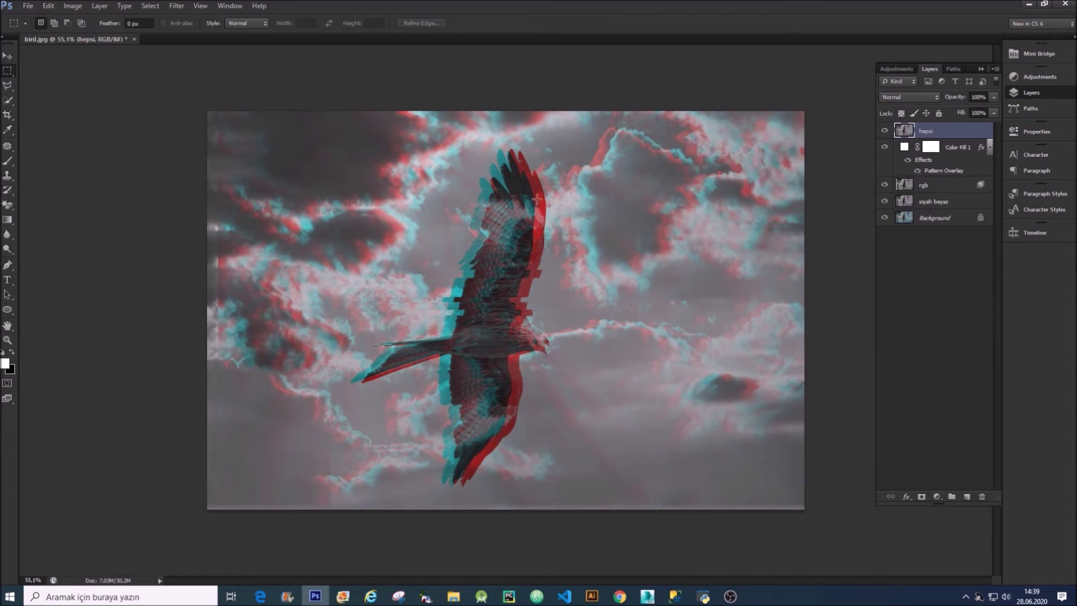
left_click_drag(598, 259, 384, 250)
key("alt+shift")
left_click(7, 59)
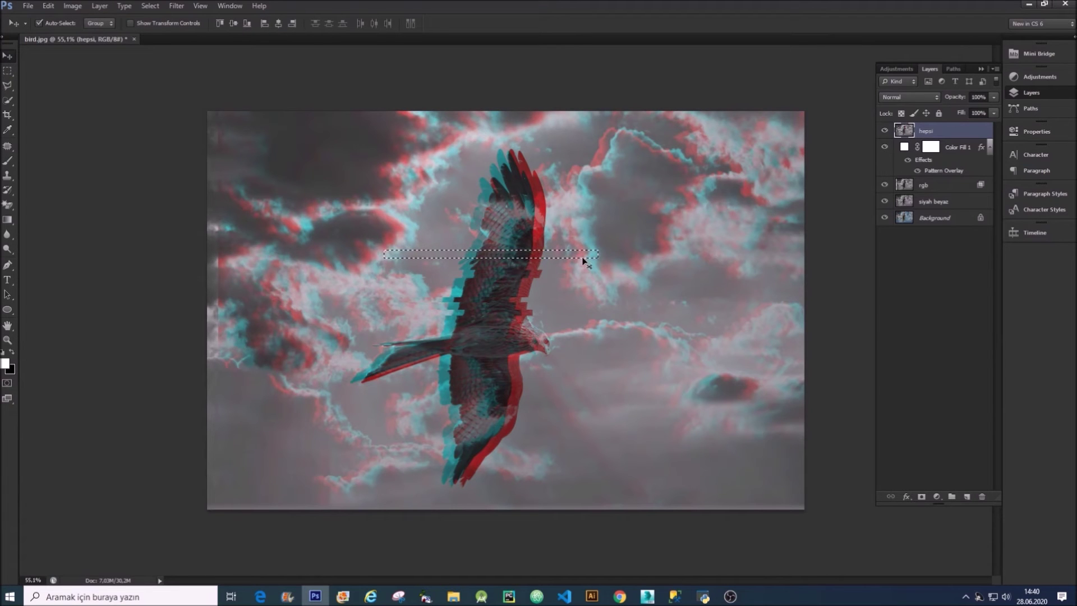
left_click_drag(583, 261, 560, 257)
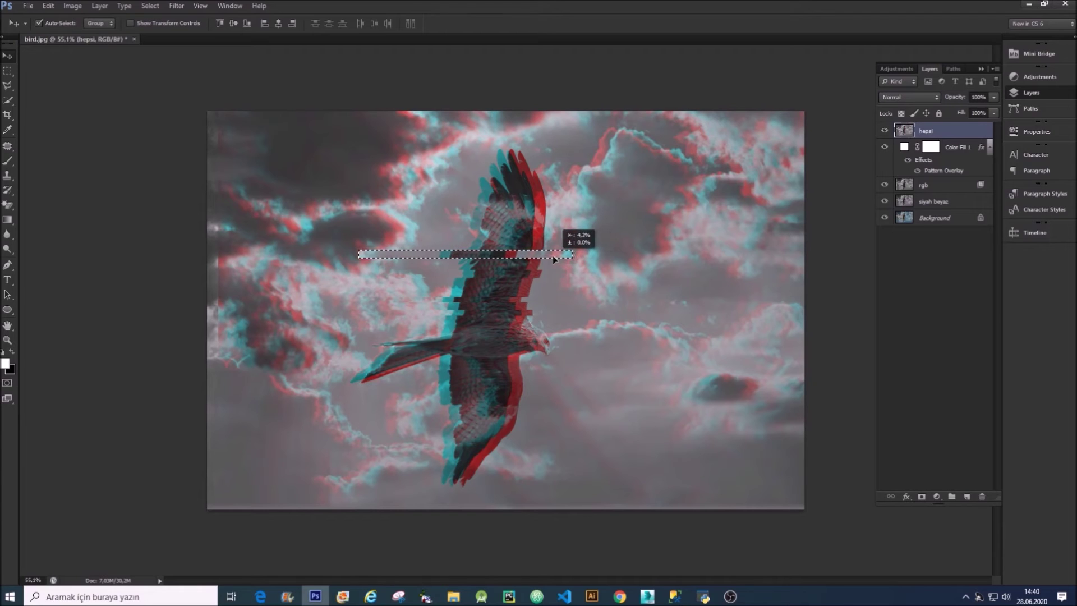
key("ctrl+d")
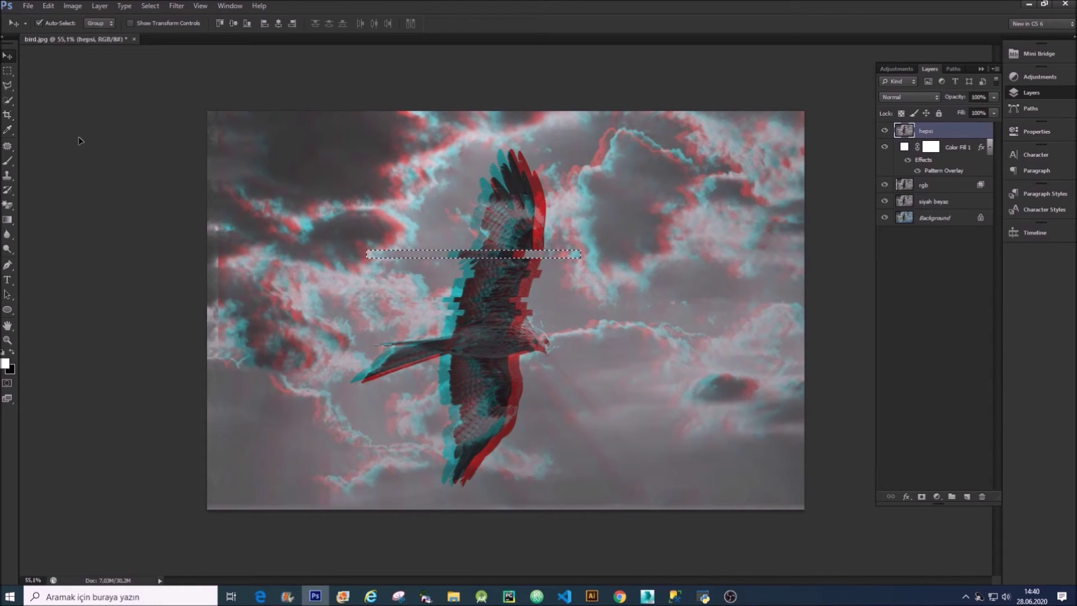
left_click(4, 72)
left_click_drag(568, 341, 329, 342)
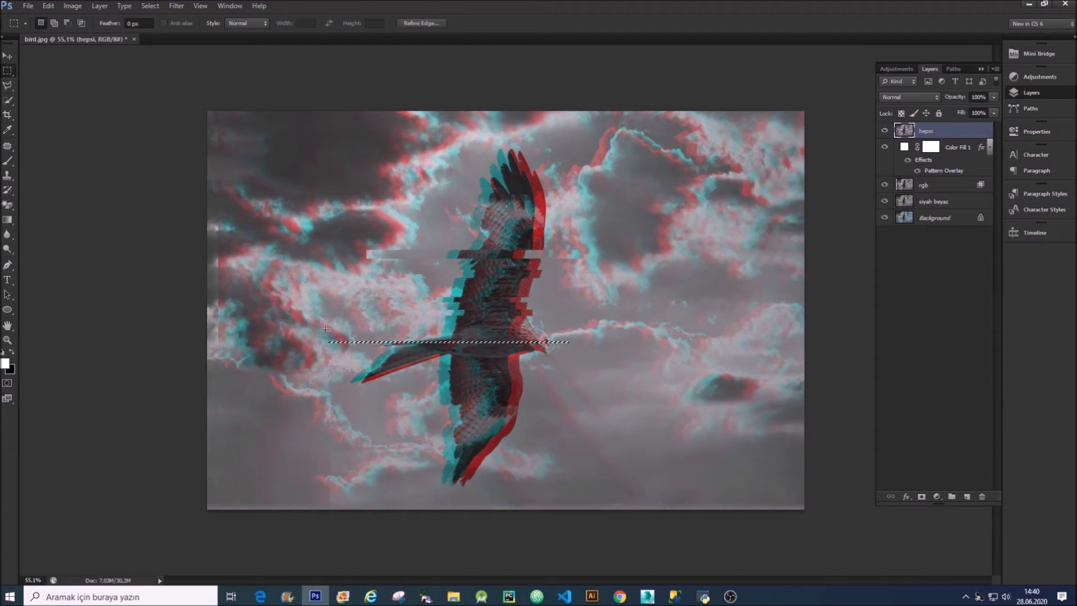
key("v")
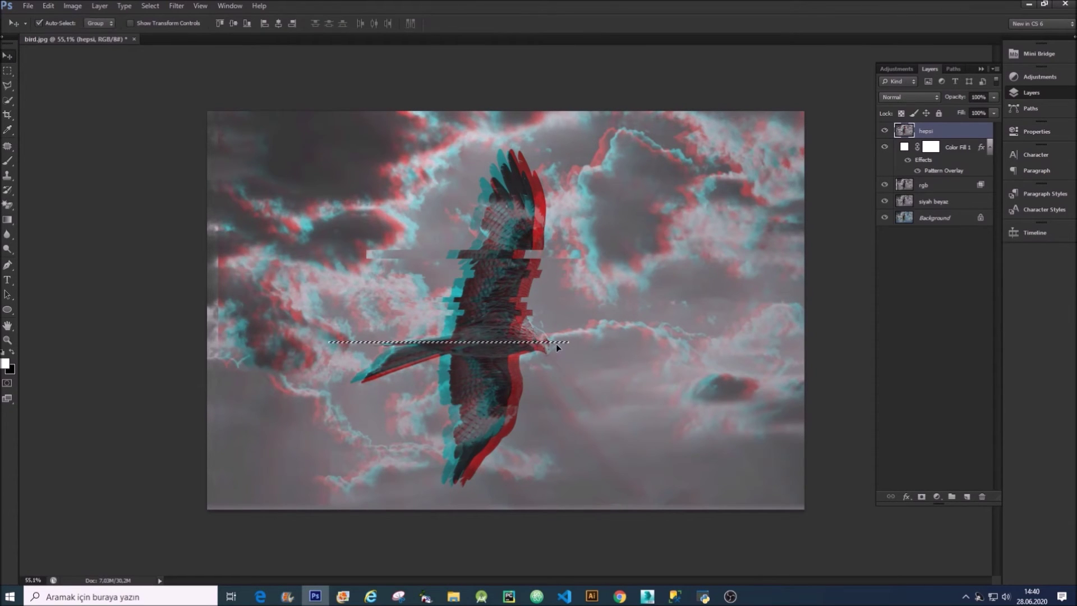
left_click_drag(554, 346, 563, 346)
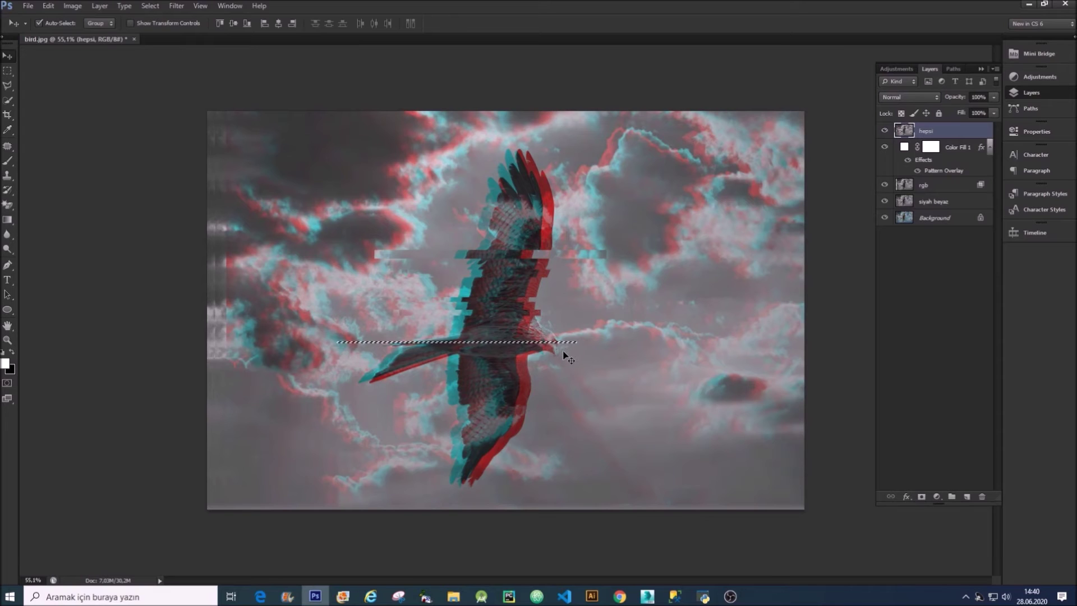
key("ctrl+alt+z")
scroll(564, 349, "up", 3)
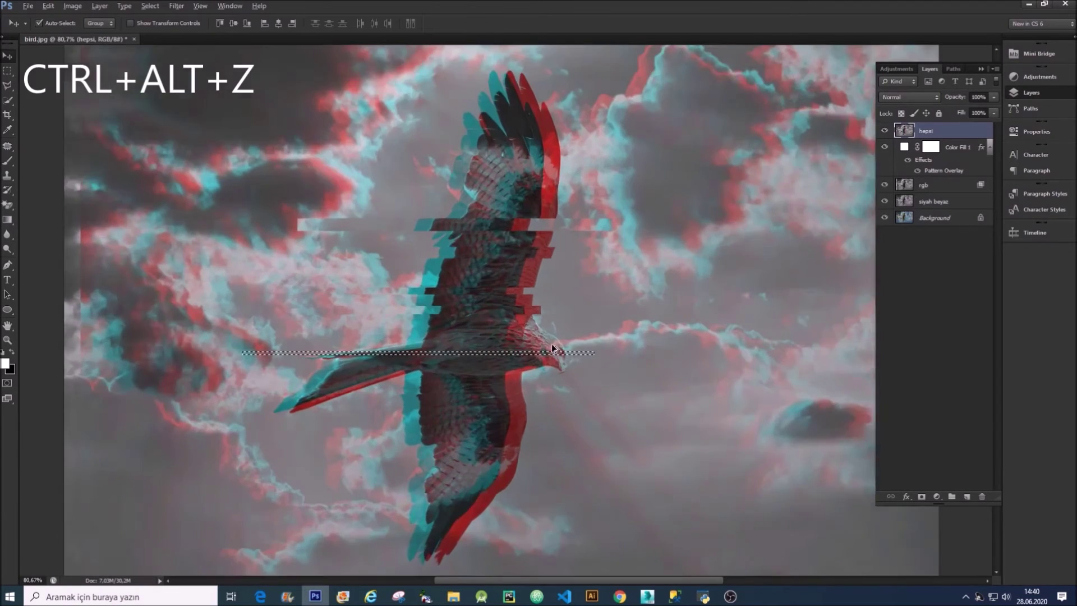
Step: Shift a wing strip right and a lower-wing strip left
scroll(563, 349, "up", 3)
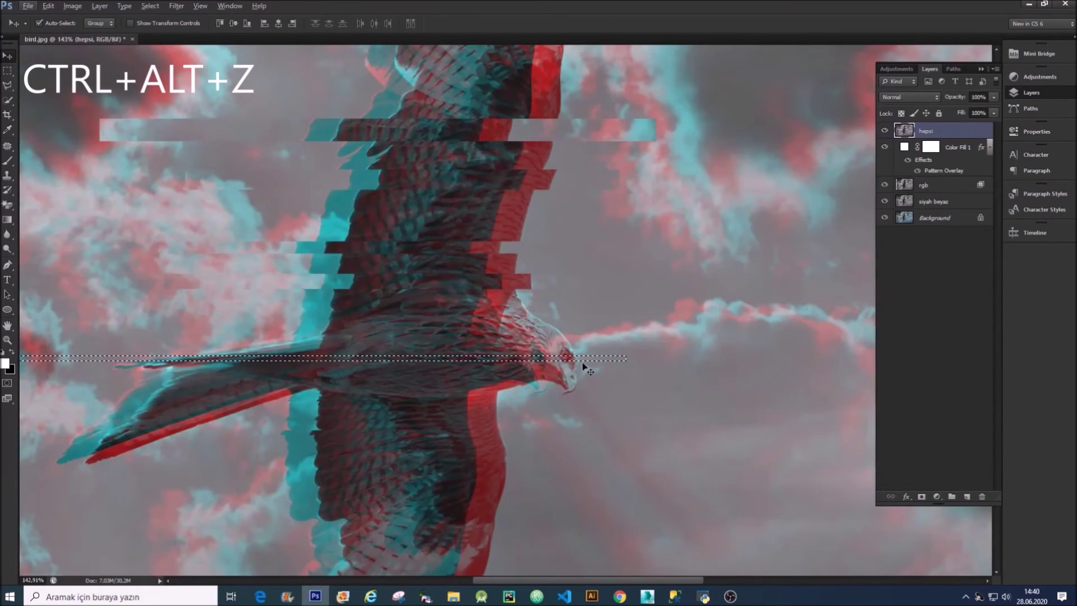
left_click_drag(578, 359, 620, 359)
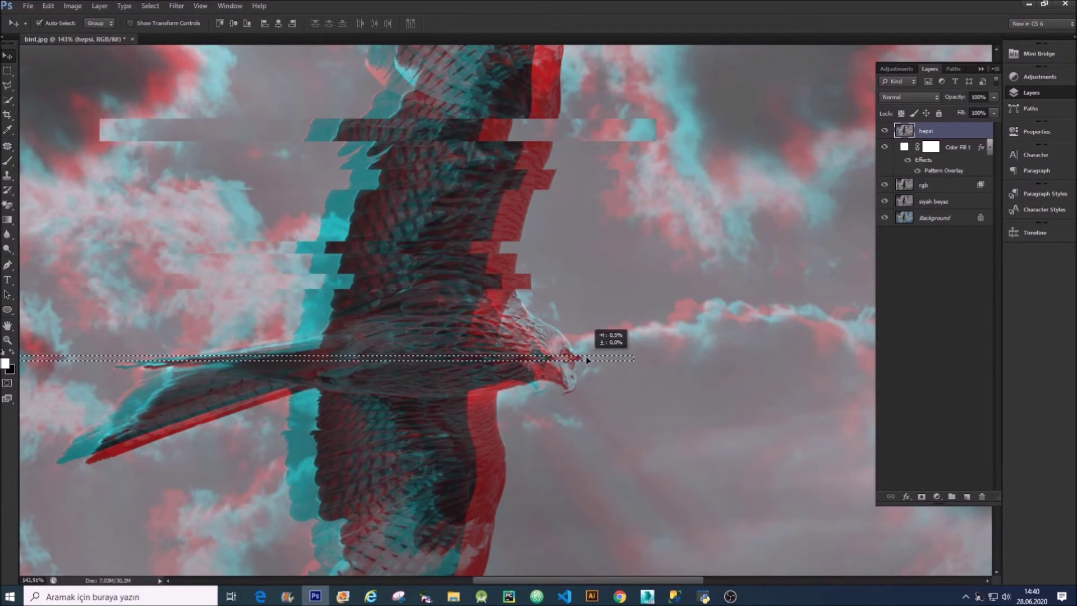
scroll(616, 380, "down", 2)
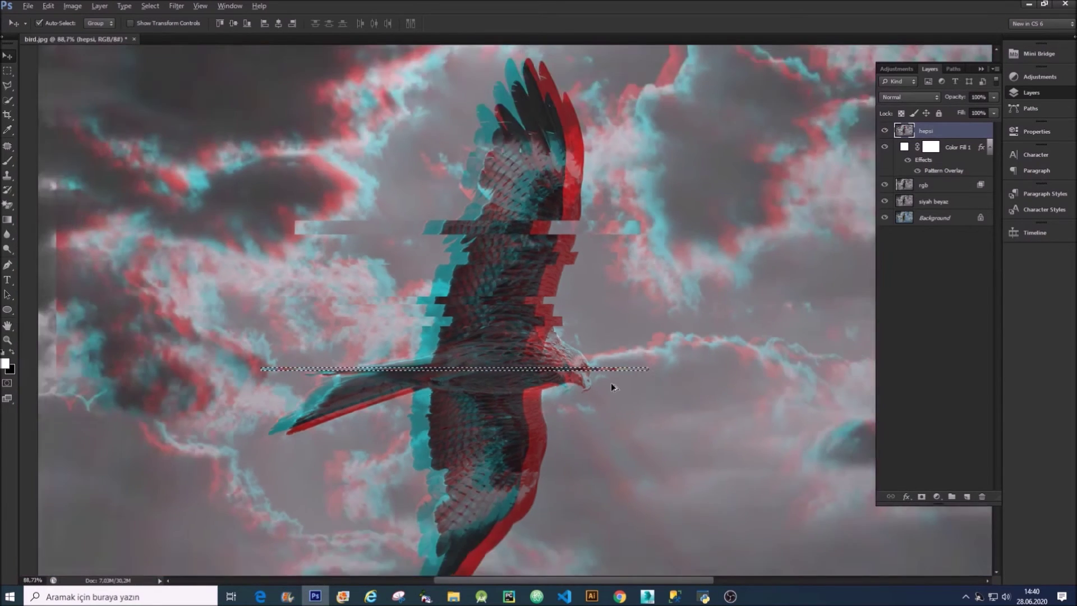
scroll(611, 382, "down", 2)
key("ctrl+d")
left_click(9, 71)
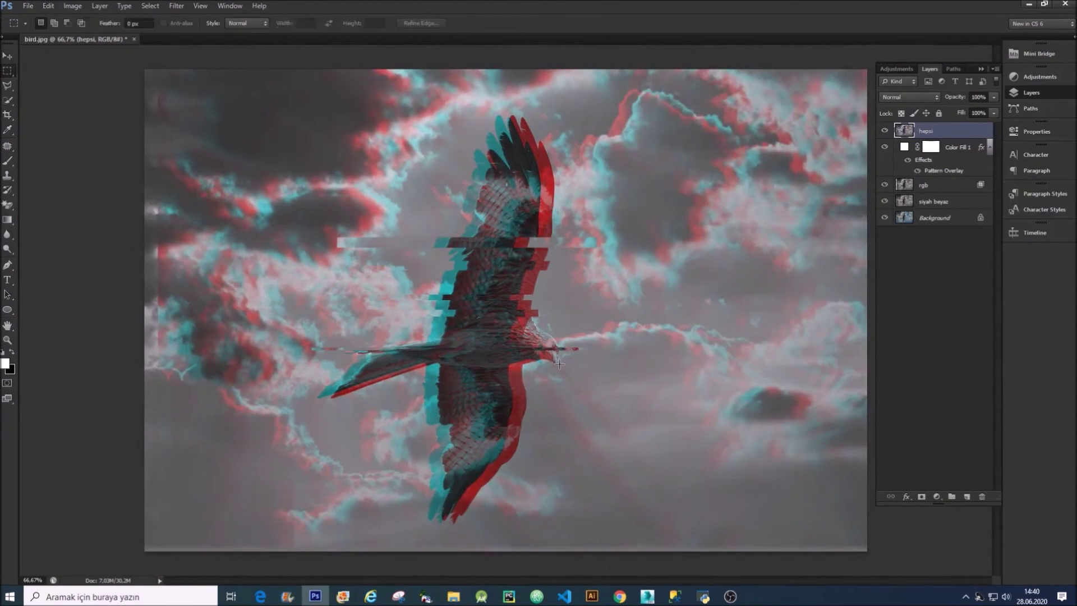
left_click_drag(572, 370, 318, 367)
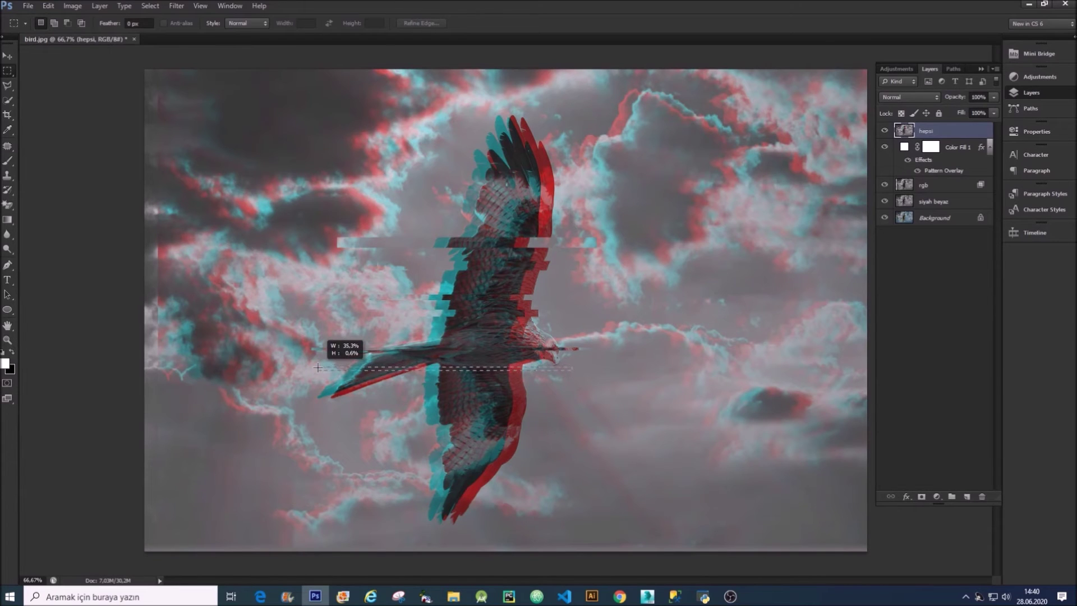
left_click(7, 56)
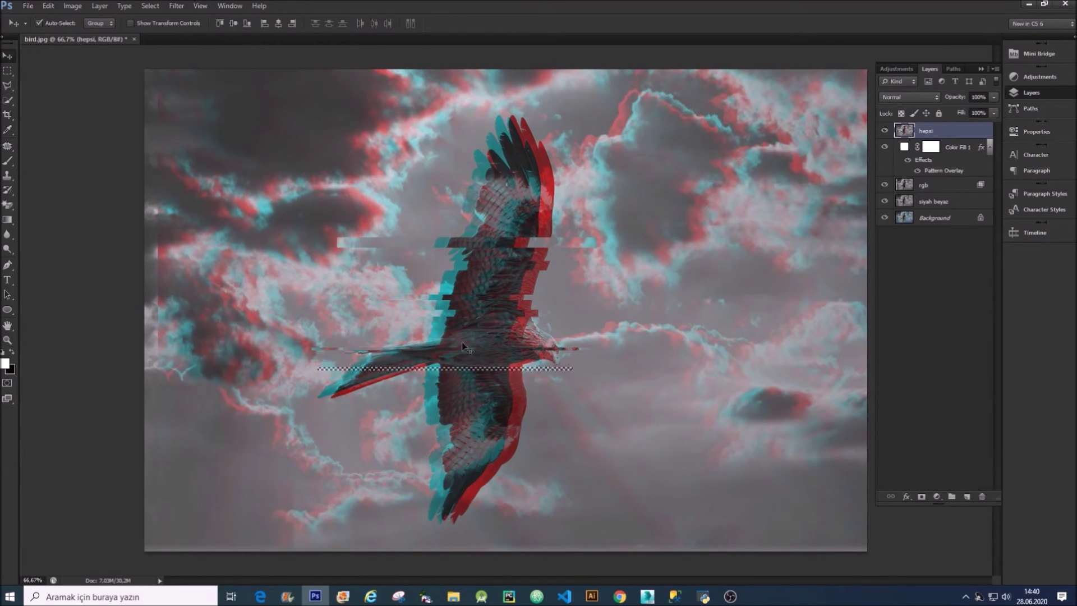
left_click_drag(527, 369, 511, 370)
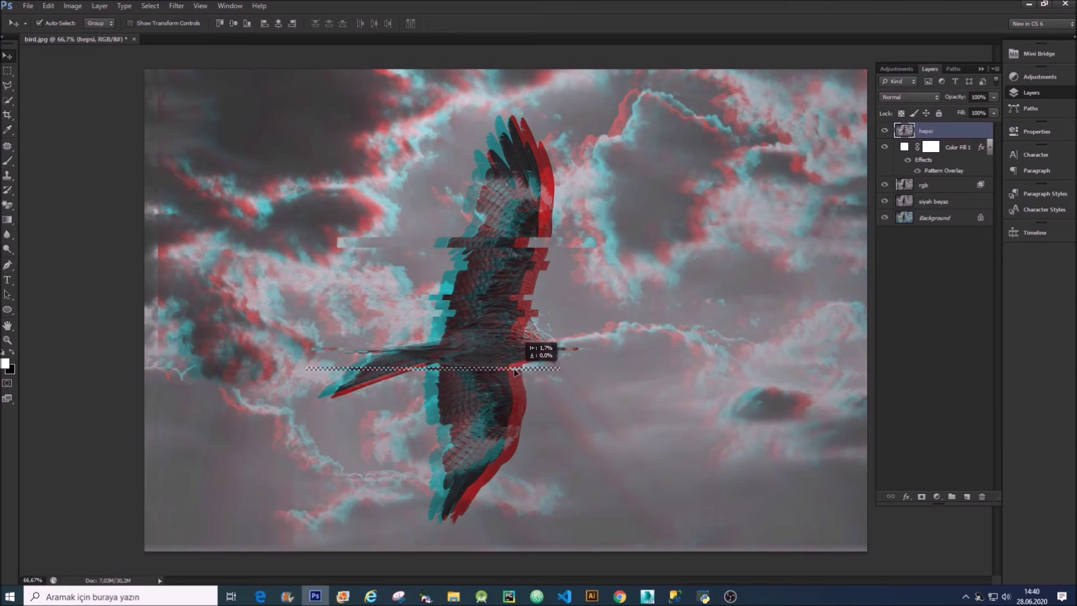
key("m")
key("ctrl+d")
Step: Offset a strip below the wing and a strip across the lower bird to the right
left_click_drag(271, 387, 649, 390)
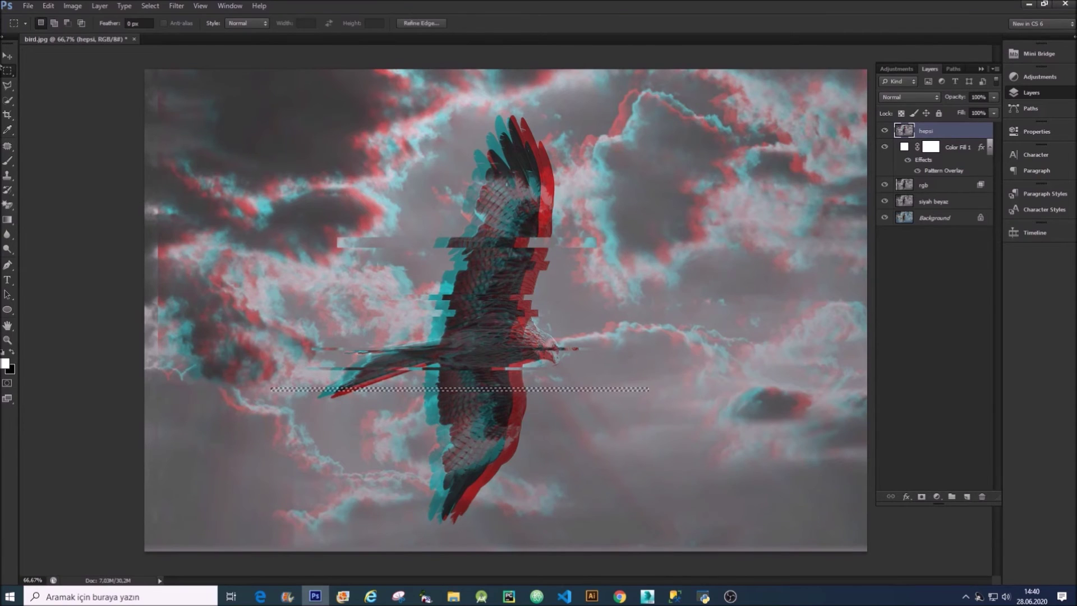
key("v")
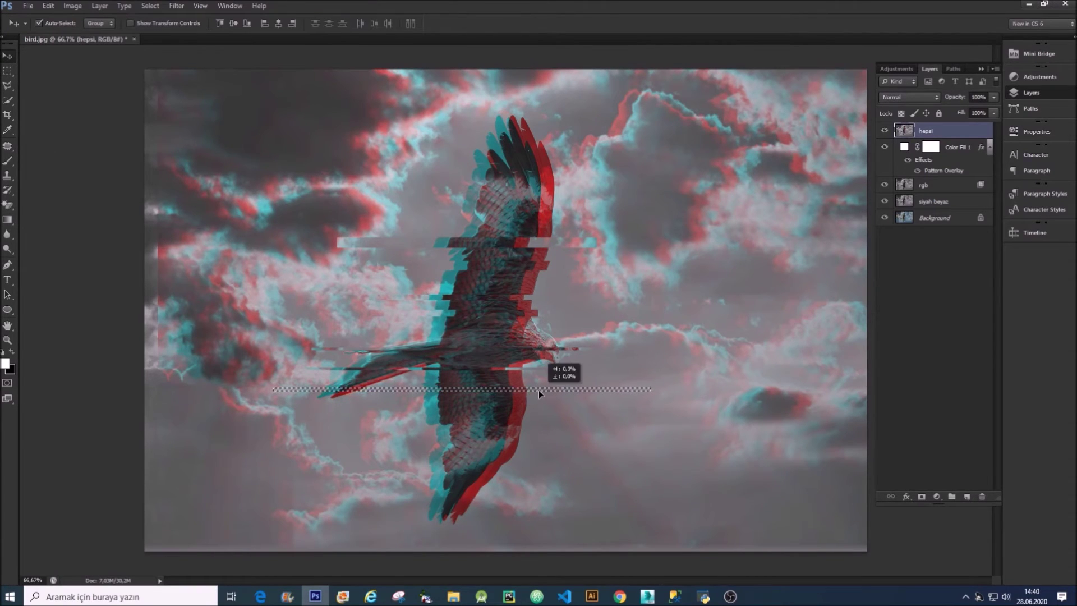
left_click_drag(536, 393, 545, 389)
key("ctrl+d")
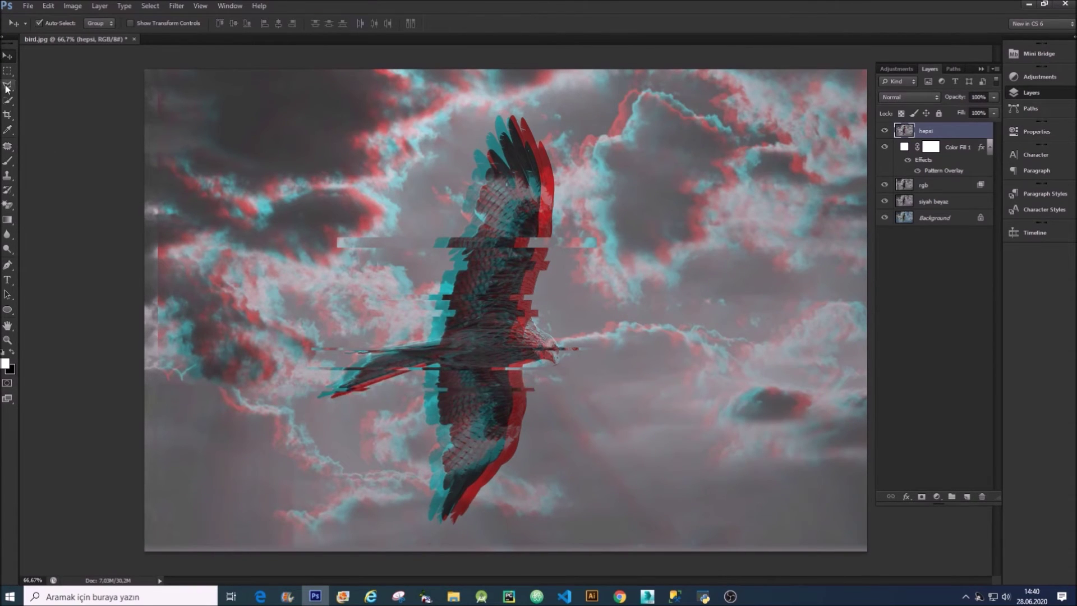
left_click(8, 71)
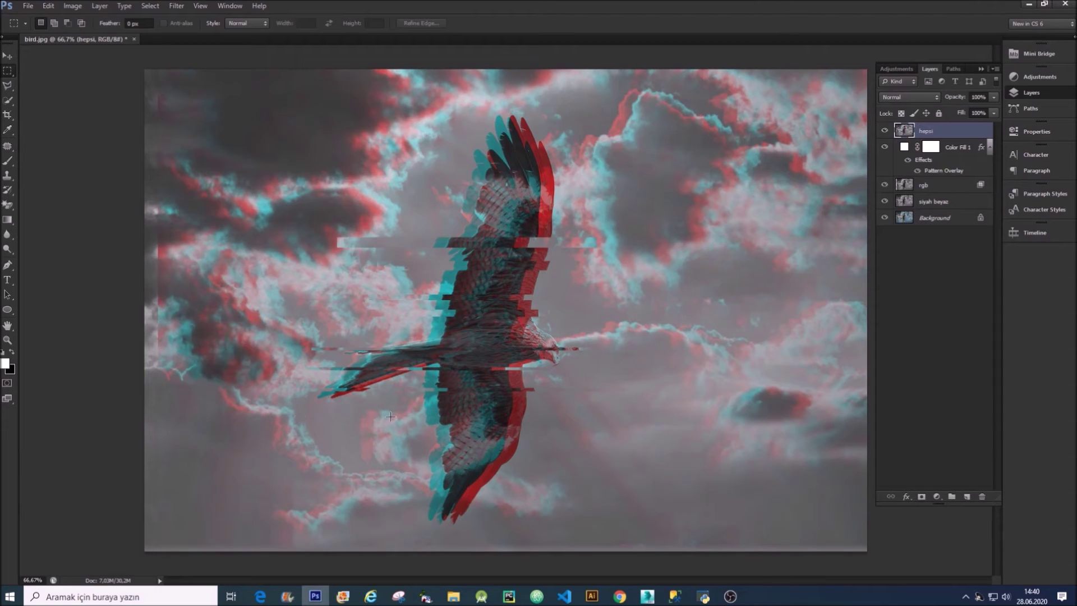
left_click_drag(343, 420, 569, 424)
left_click(8, 56)
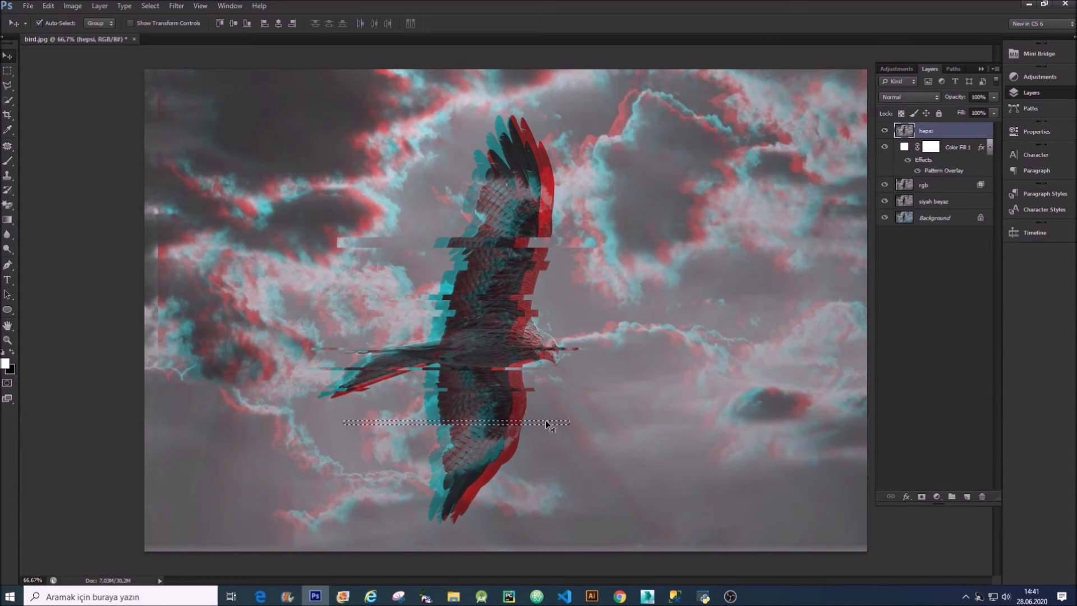
left_click_drag(544, 422, 560, 423)
key("ctrl+d")
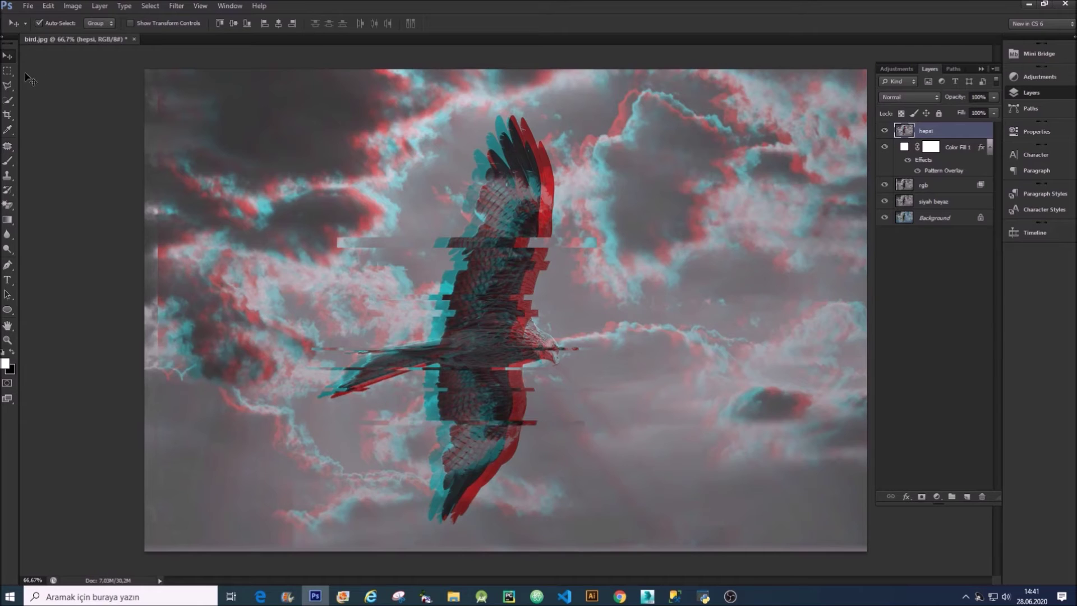
Step: Shift a lower-wing strip left and nudge a strip near the image bottom sideways
left_click(8, 71)
left_click_drag(539, 462, 371, 458)
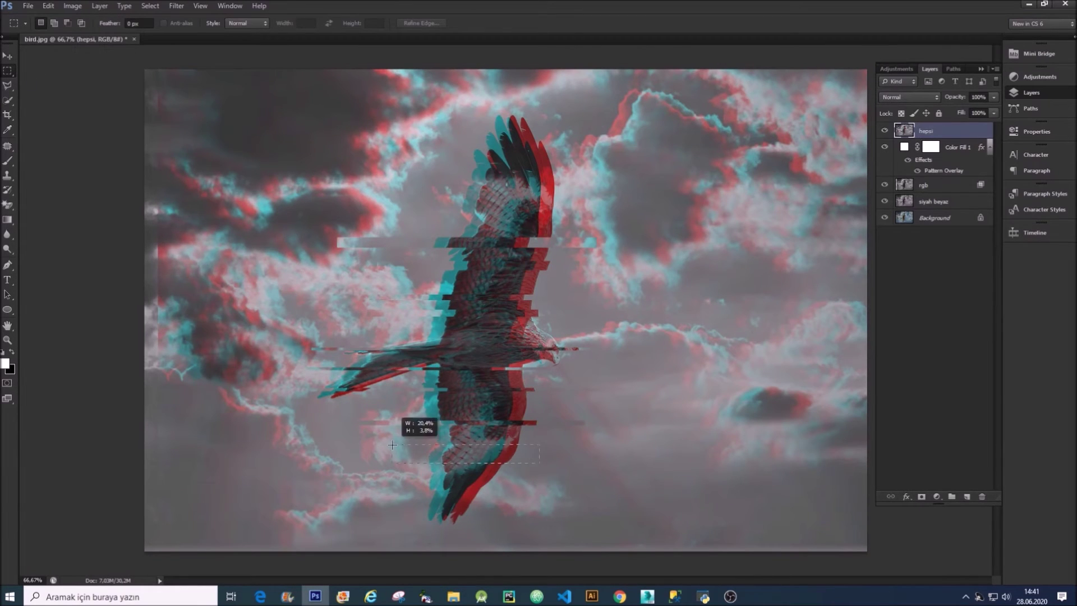
key("v")
mouse_move(535, 461)
left_mouse_down()
mouse_move(385, 489)
mouse_move(449, 490)
left_mouse_up()
left_click(8, 71)
key("v")
key("ctrl+d")
key("m")
left_click_drag(586, 510, 284, 514)
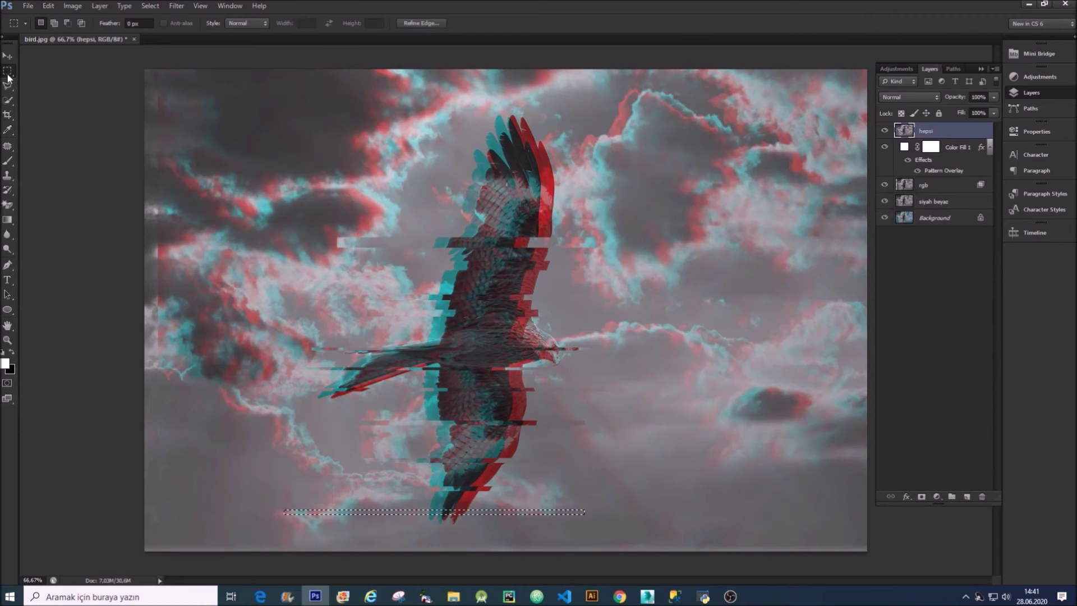
key("v")
left_click_drag(545, 514, 542, 512)
Step: Shift strips near the top of the image and across the upper wing sideways
left_click_drag(532, 513, 534, 512)
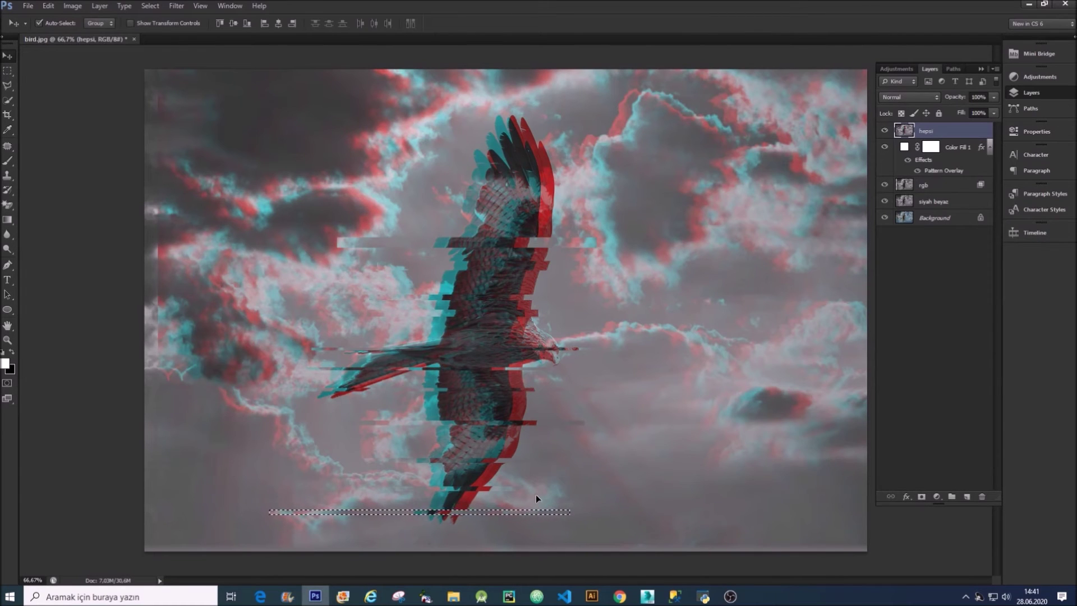
key("m")
left_click_drag(369, 145, 670, 152)
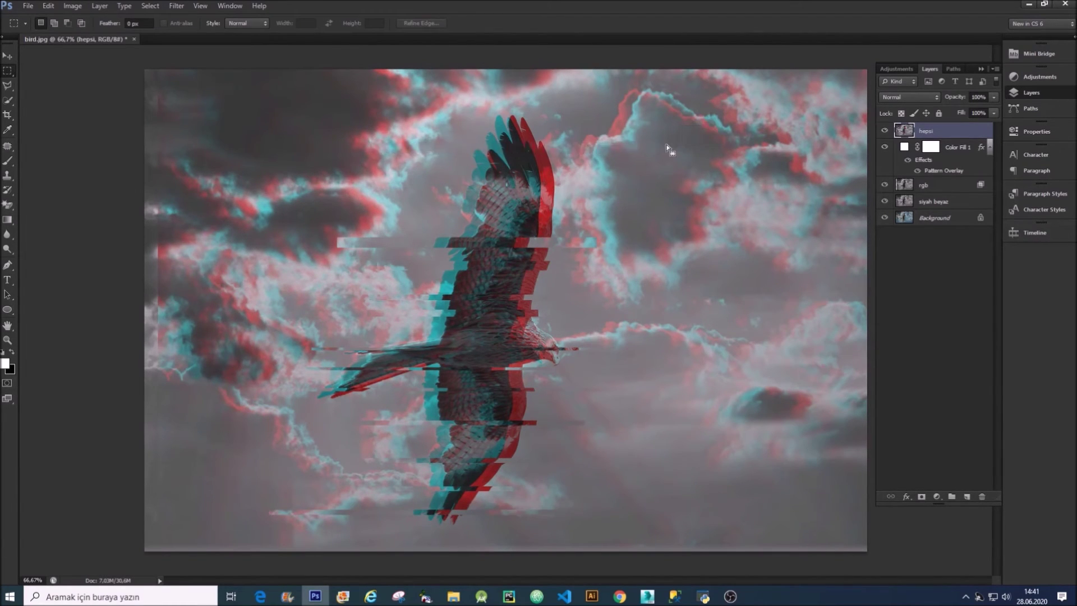
key("v")
left_click_drag(552, 140, 572, 143)
key("ctrl+d")
key("m")
left_click_drag(289, 98, 259, 113)
key("v")
left_click_drag(424, 127, 427, 126)
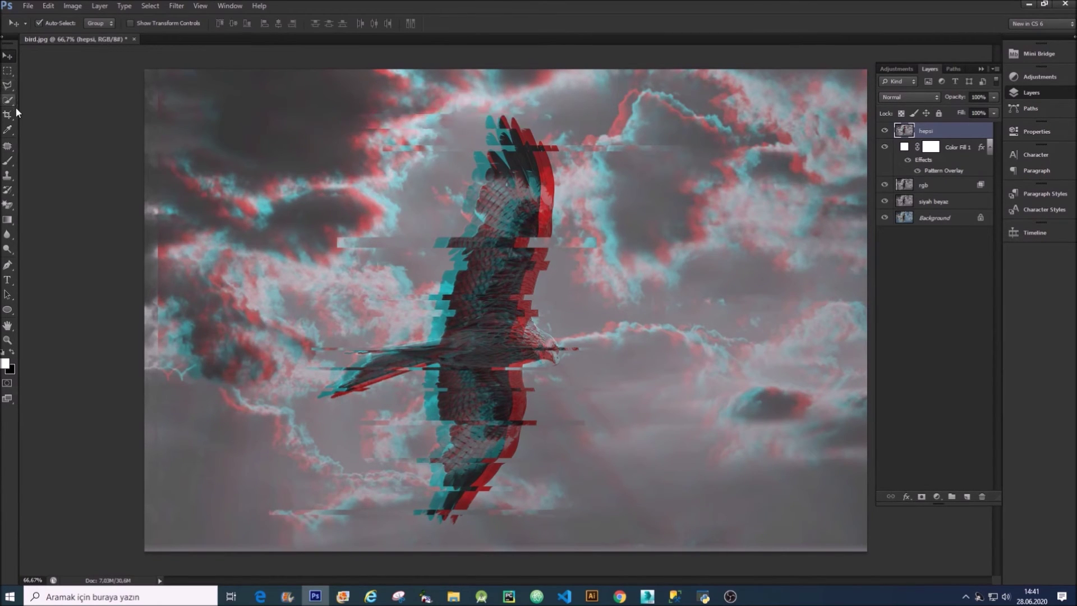
key("m")
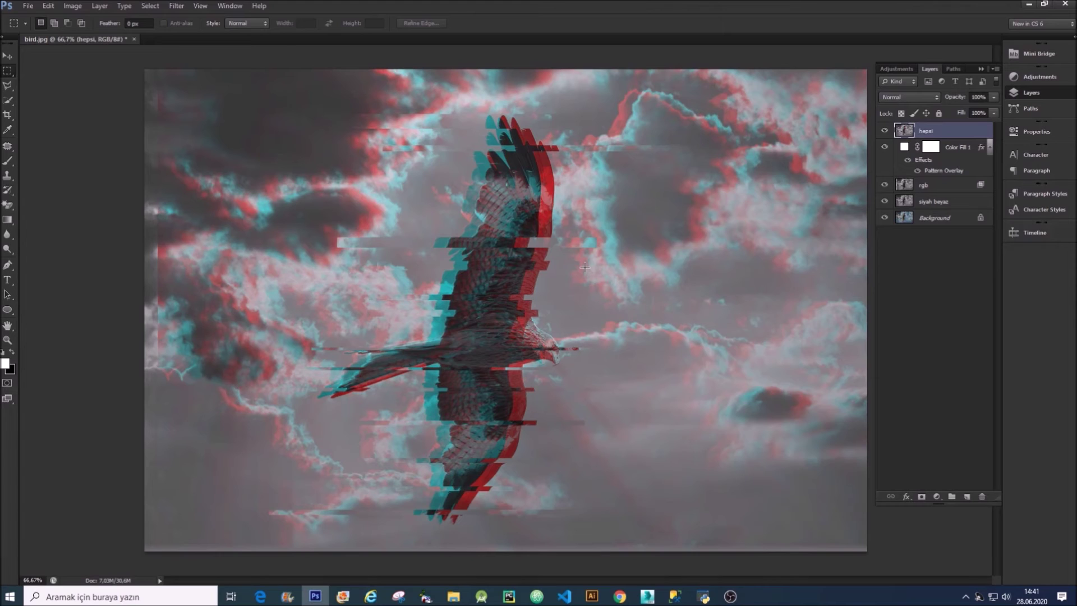
key("shift")
key("alt")
scroll(542, 214, "up", 5)
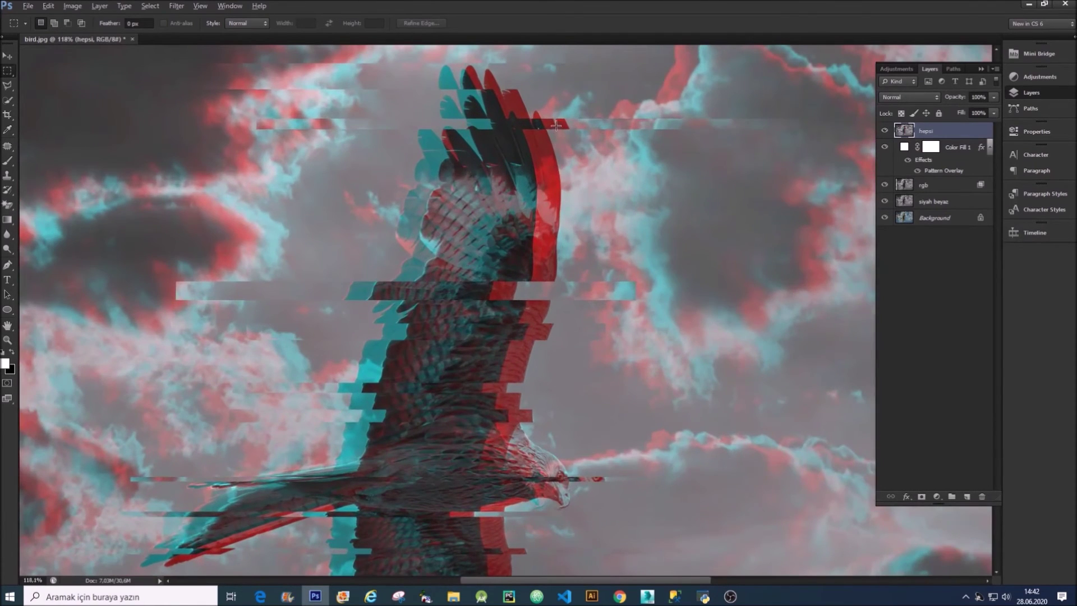
Step: Zoom in and select small patches along the red edge of the upper wing
scroll(556, 126, "up", 1)
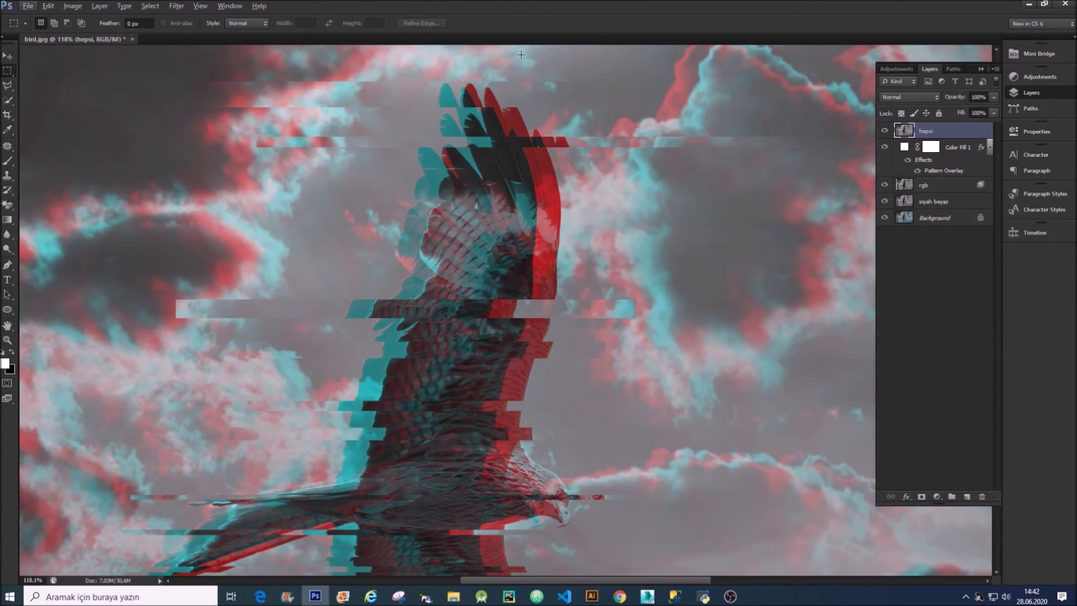
scroll(521, 55, "up", 1)
left_click_drag(544, 175, 548, 176)
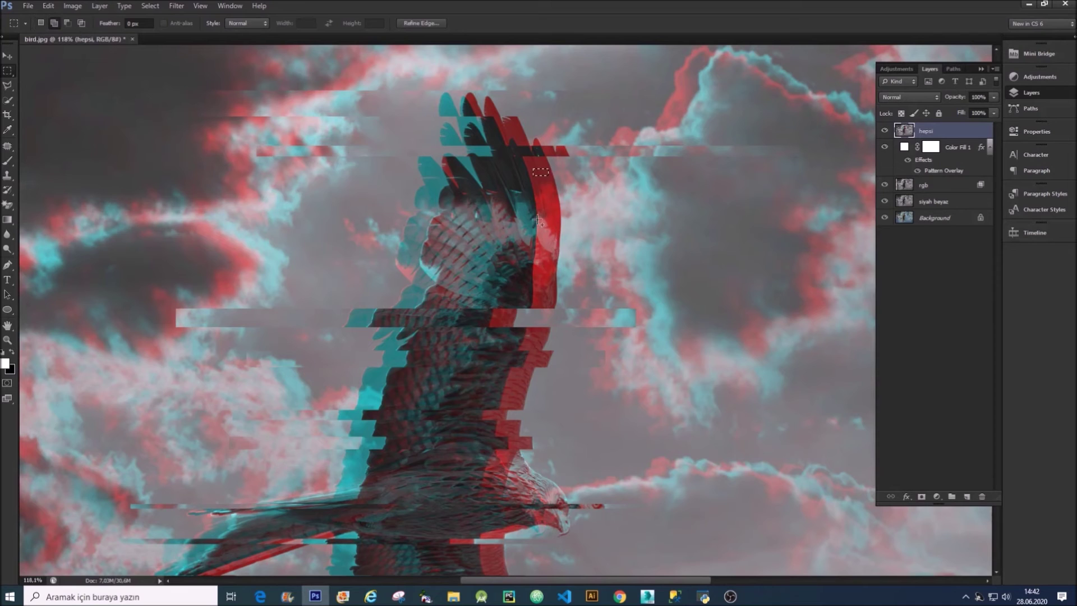
key("shift")
left_click_drag(541, 206, 555, 214)
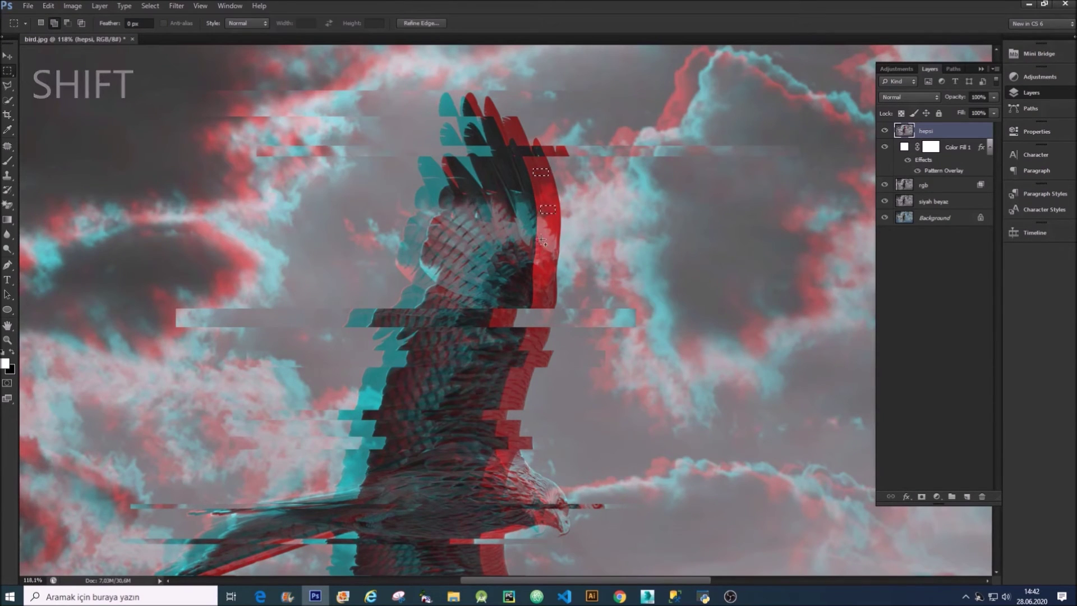
left_click(539, 268)
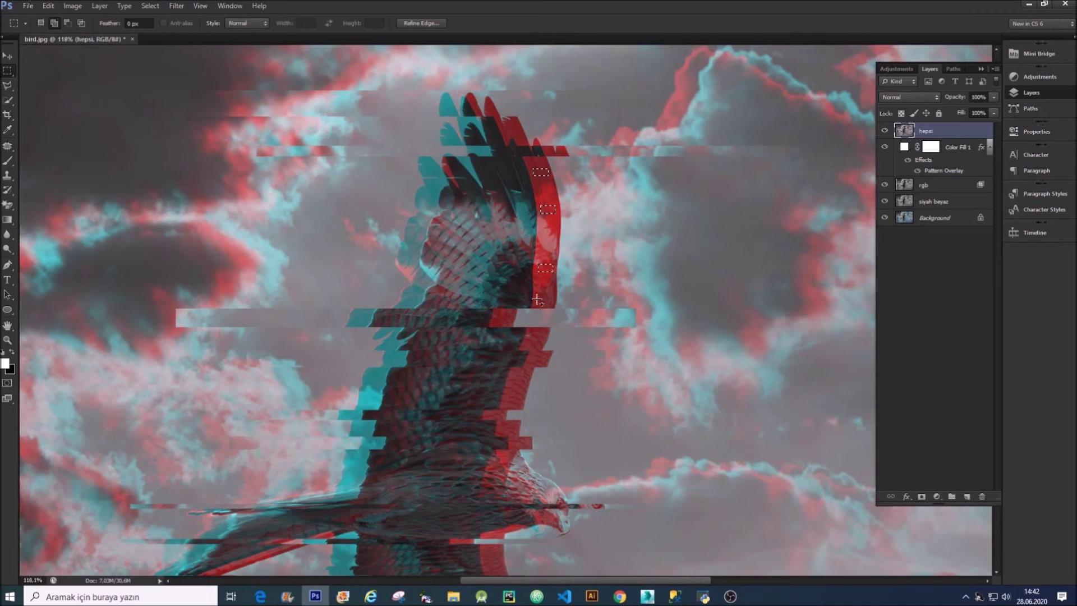
left_click_drag(496, 311, 512, 319)
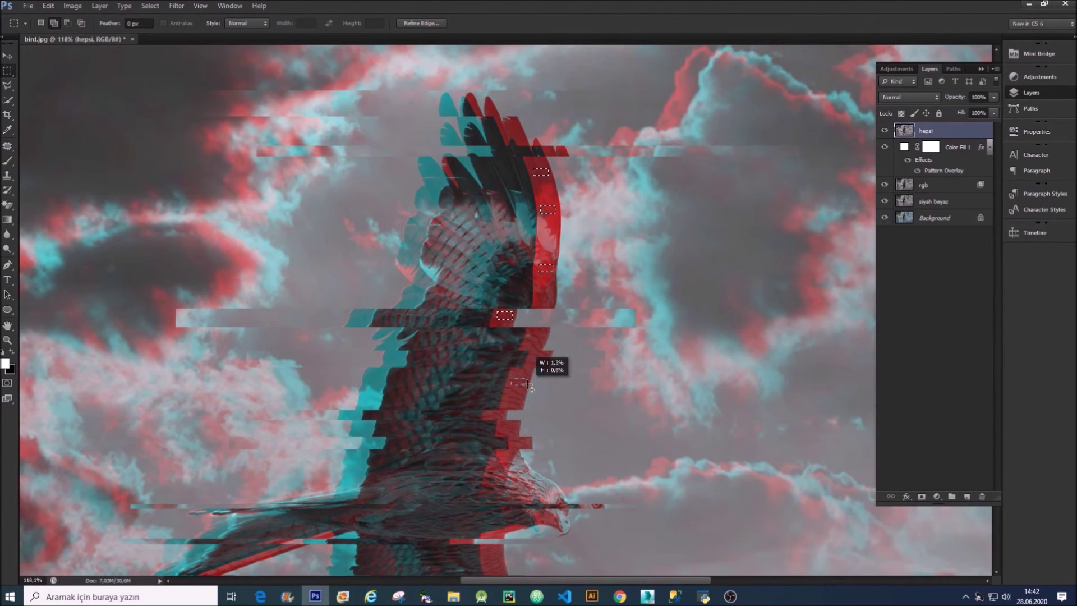
Step: Add several small patches down the lower wing edge toward the wingtip
scroll(527, 385, "down", 1)
scroll(467, 434, "down", 2)
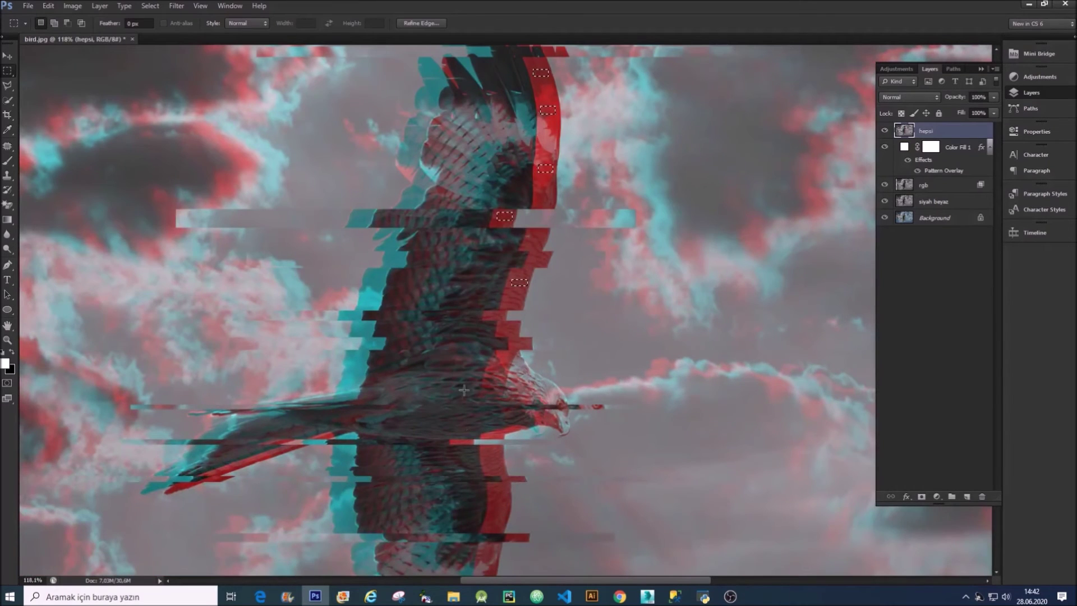
scroll(538, 368, "down", 1)
left_click_drag(502, 311, 516, 318)
scroll(539, 337, "down", 3)
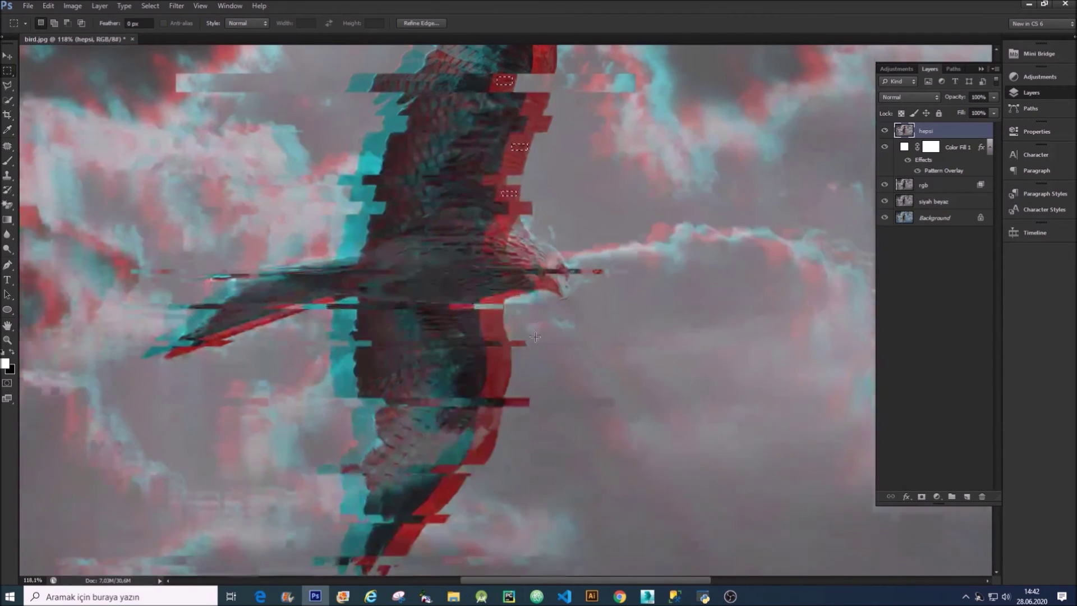
scroll(539, 337, "down", 1)
mouse_move(486, 292)
left_mouse_down()
mouse_move(499, 299)
mouse_move(508, 339)
left_mouse_up()
left_click_drag(480, 394, 494, 402)
left_click_drag(435, 456, 453, 467)
left_click_drag(398, 509, 413, 517)
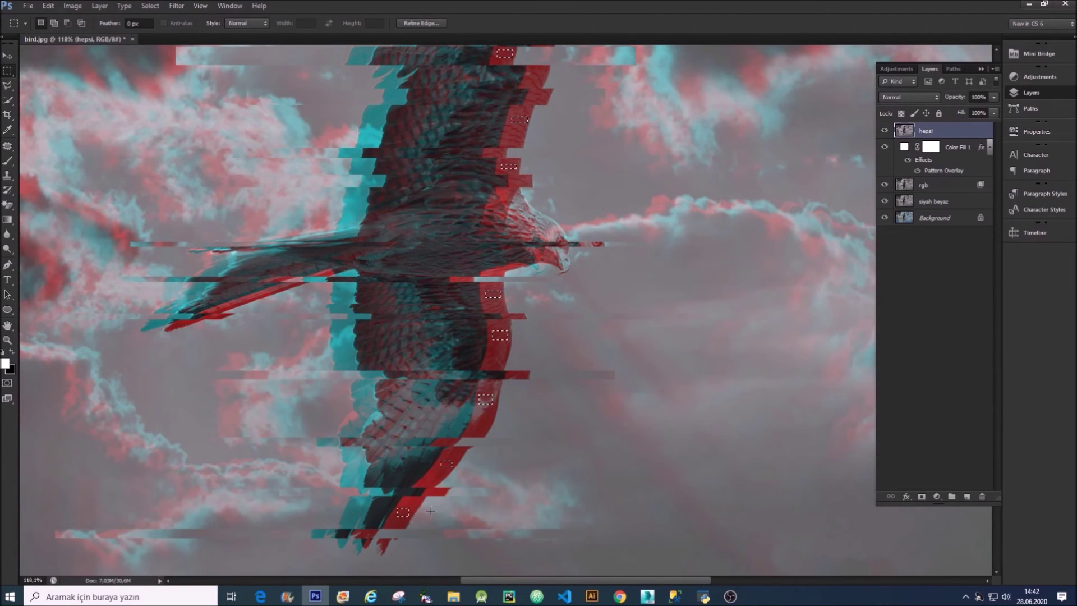
Step: Zoom out and add one more small patch on the upper wing
key("ctrl+minus")
key("ctrl+minus")
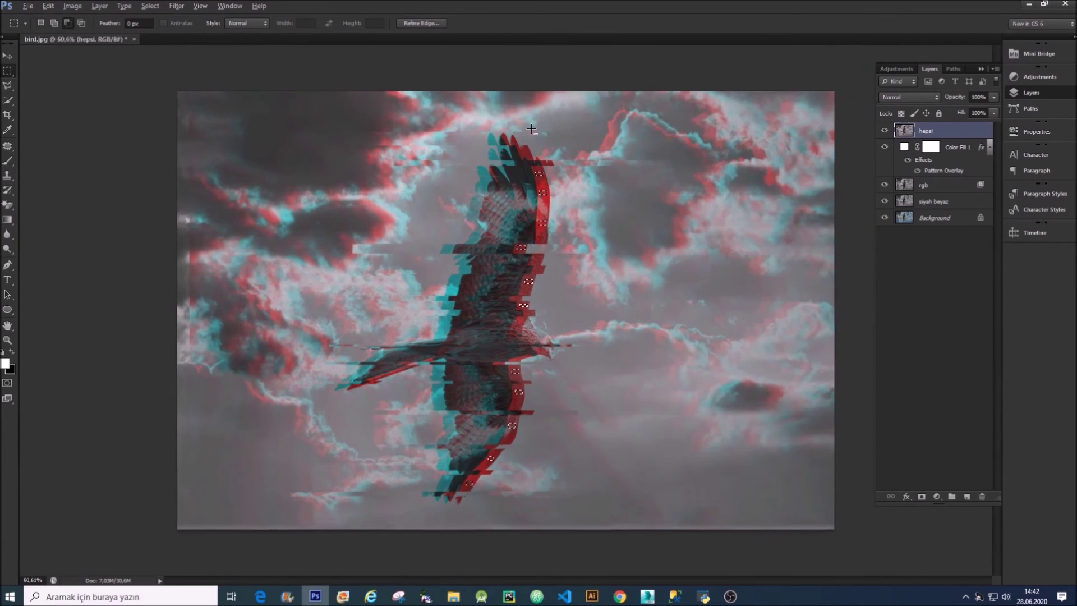
scroll(519, 138, "up", 3)
scroll(548, 83, "up", 2)
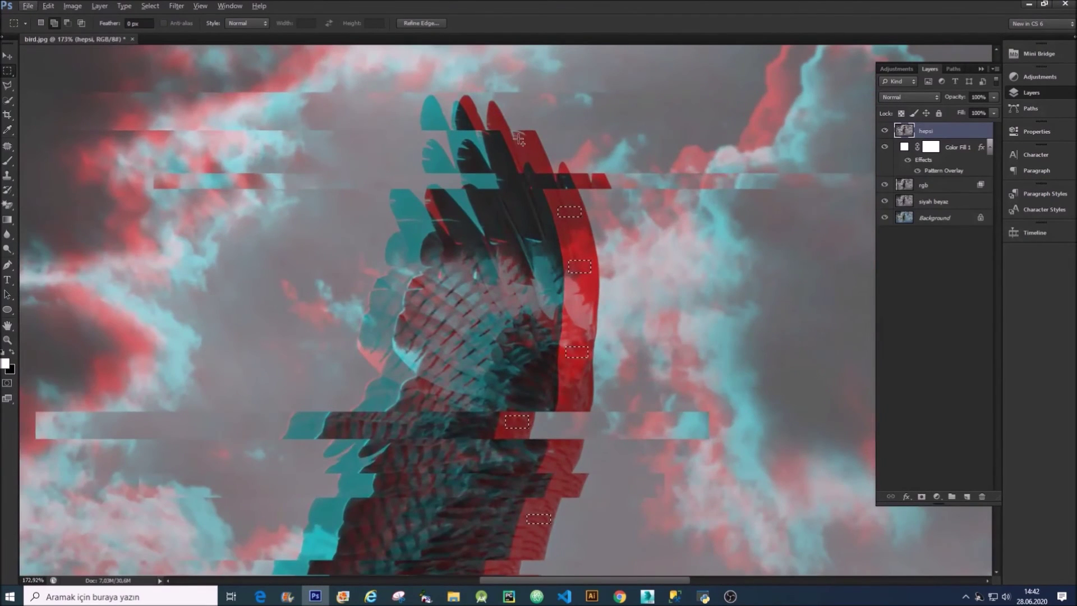
left_click_drag(518, 140, 543, 153)
scroll(577, 173, "down", 5)
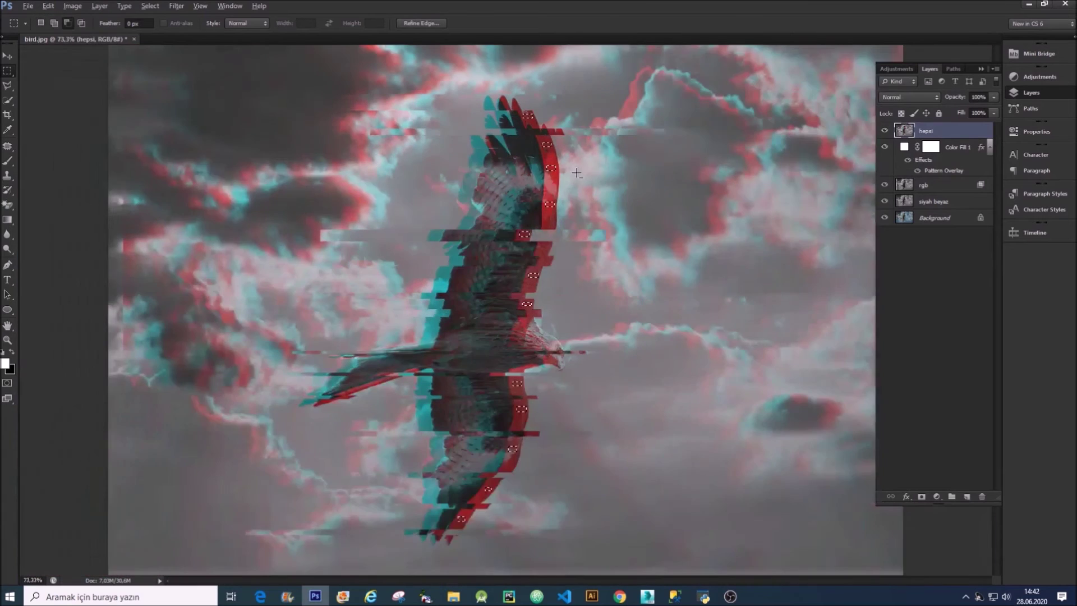
Step: Slide the selected red-edge blocks out to the right, then deselect them
scroll(576, 173, "down", 1)
key("v")
mouse_move(540, 173)
left_mouse_down()
mouse_move(558, 187)
mouse_move(558, 178)
left_mouse_up()
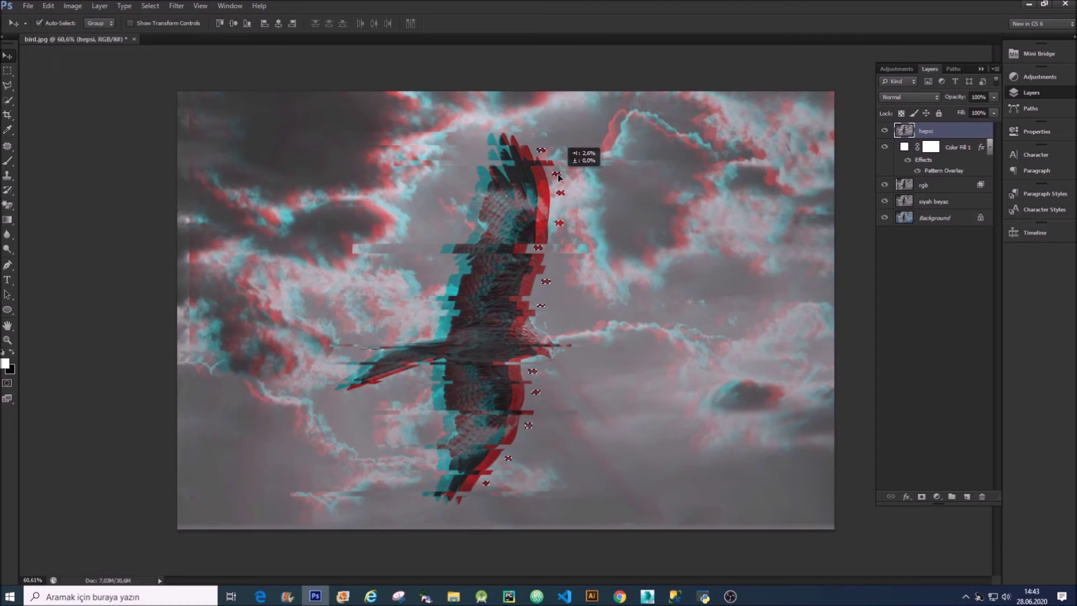
key("ctrl+d")
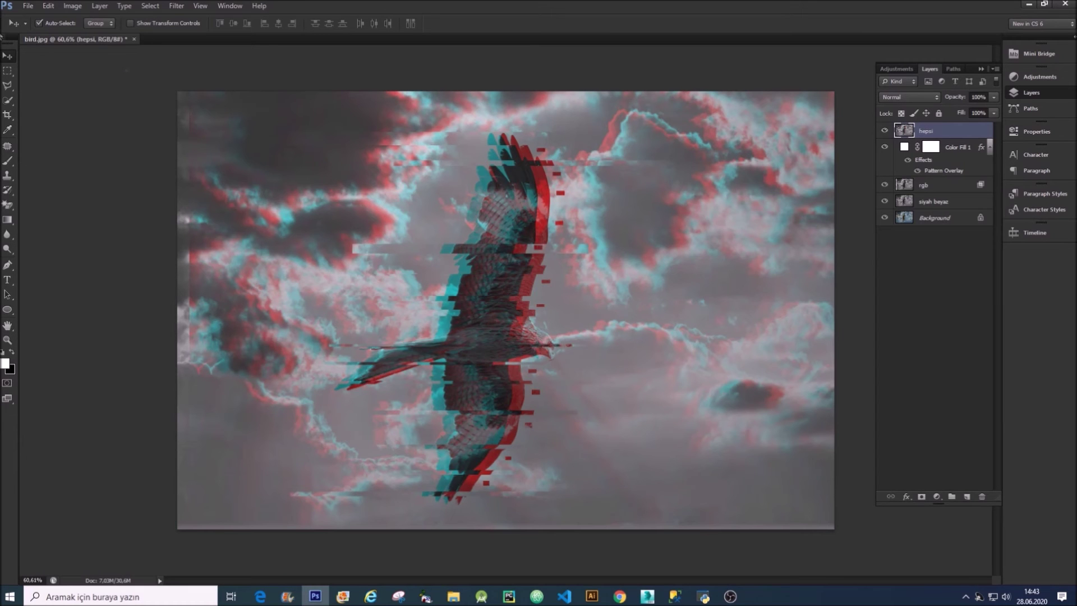
Step: Marquee-select several small patches along the bird's lower cyan wing edge
left_click(8, 70)
scroll(443, 458, "up", 2)
scroll(444, 457, "up", 2)
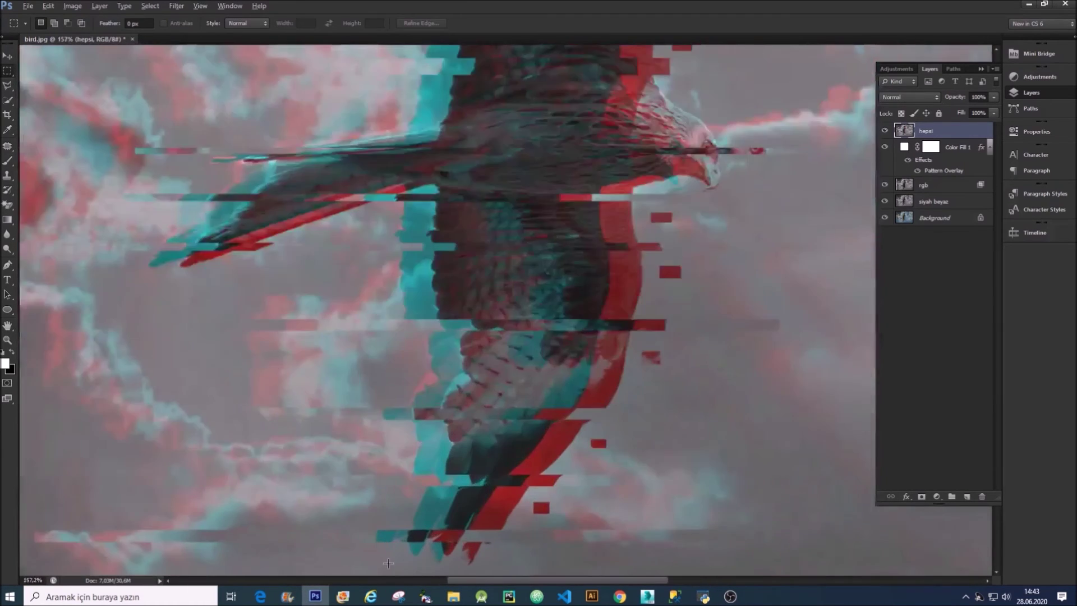
scroll(444, 457, "up", 2)
left_click_drag(446, 472, 473, 479)
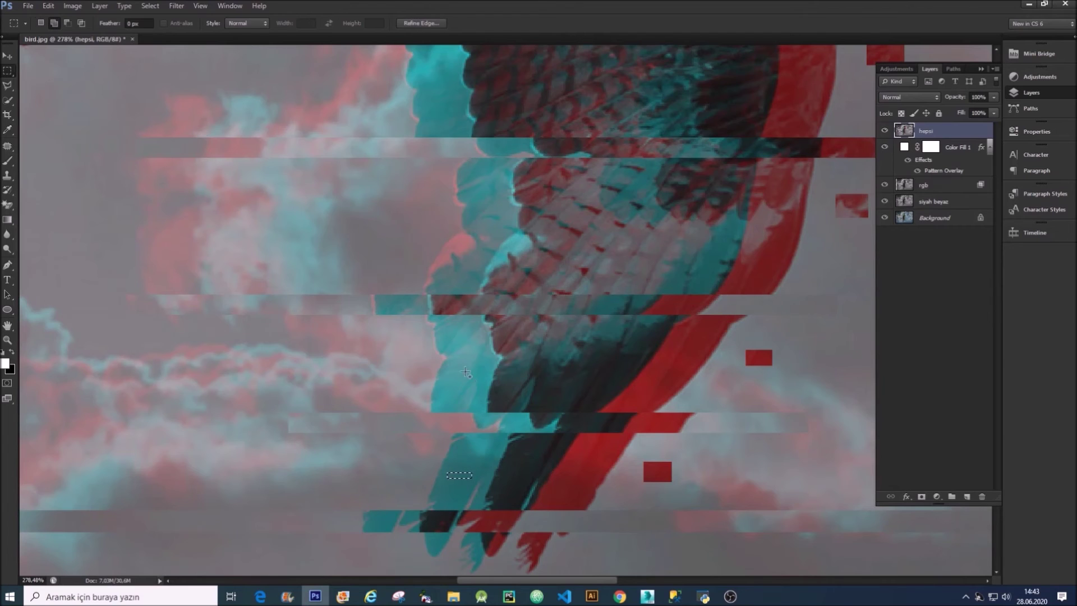
left_click_drag(472, 281, 423, 264)
scroll(488, 196, "up", 3)
scroll(458, 306, "up", 3)
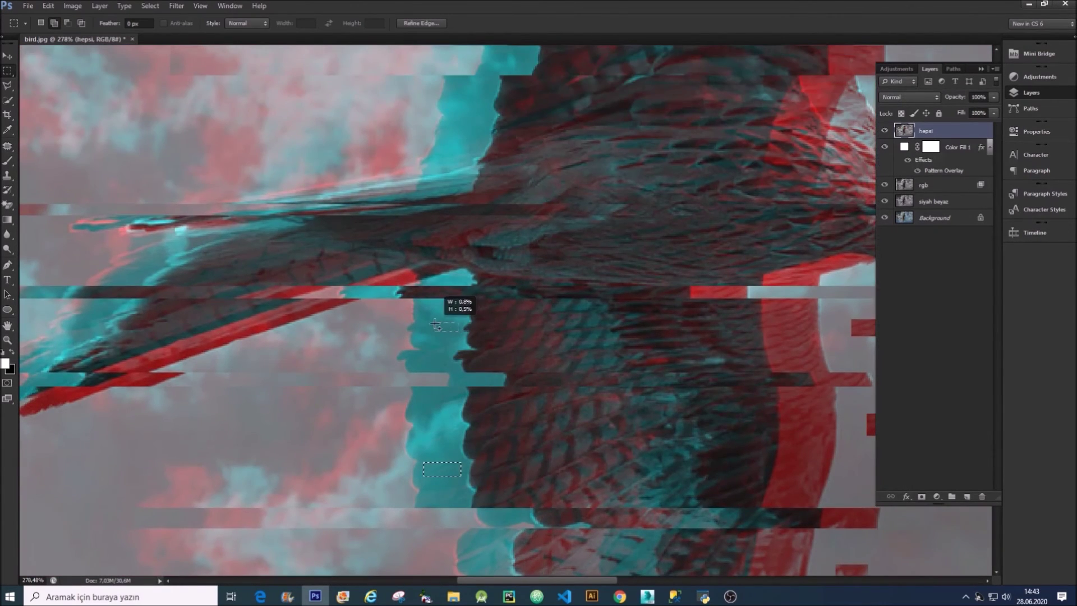
left_click_drag(458, 331, 435, 324)
scroll(436, 324, "left", 2)
left_click_drag(221, 286, 185, 298)
left_click_drag(270, 232, 248, 234)
Step: Add more cyan-edge patches further along the wing, including the upper wing
scroll(248, 234, "down", 3)
scroll(476, 331, "up", 2)
left_click_drag(492, 336, 462, 326)
scroll(504, 348, "up", 1)
left_click_drag(515, 293, 488, 285)
scroll(488, 284, "up", 1)
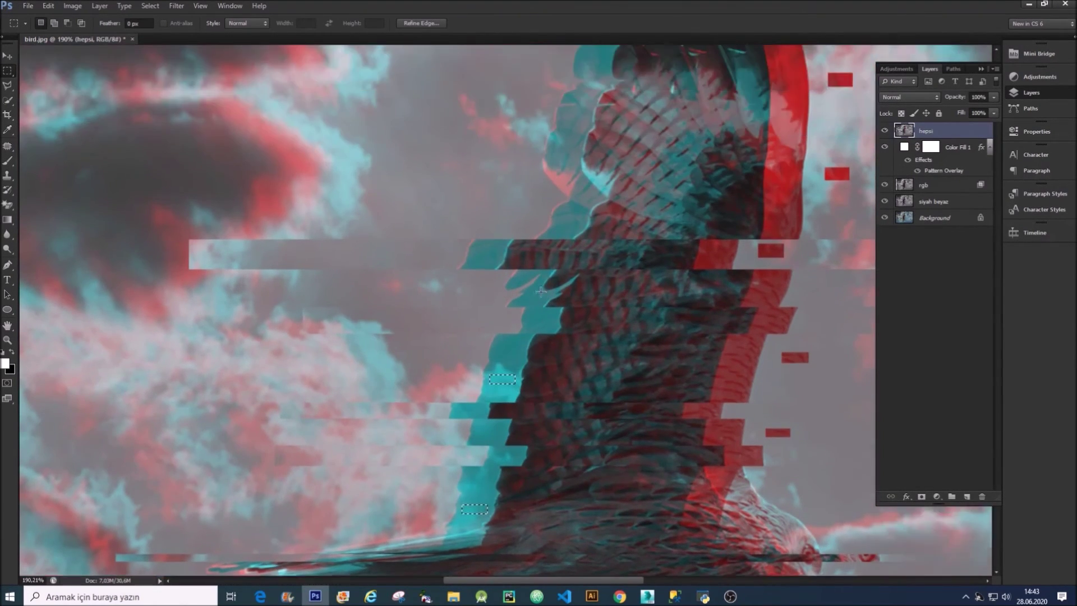
scroll(584, 306, "up", 1)
left_click_drag(584, 299, 559, 290)
scroll(559, 290, "up", 1)
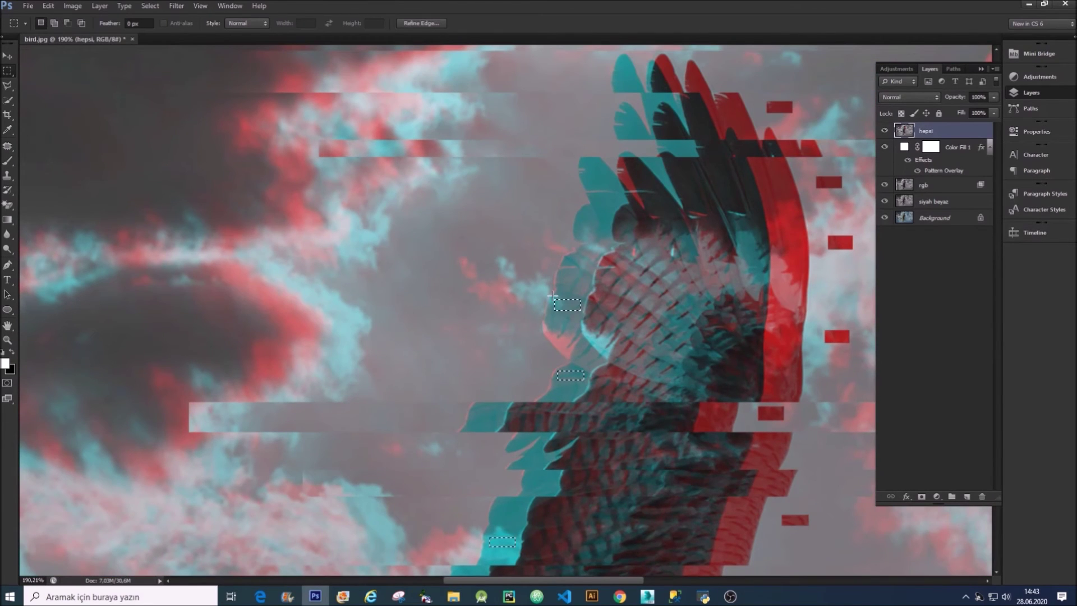
scroll(619, 280, "up", 1)
left_click_drag(653, 178, 631, 170)
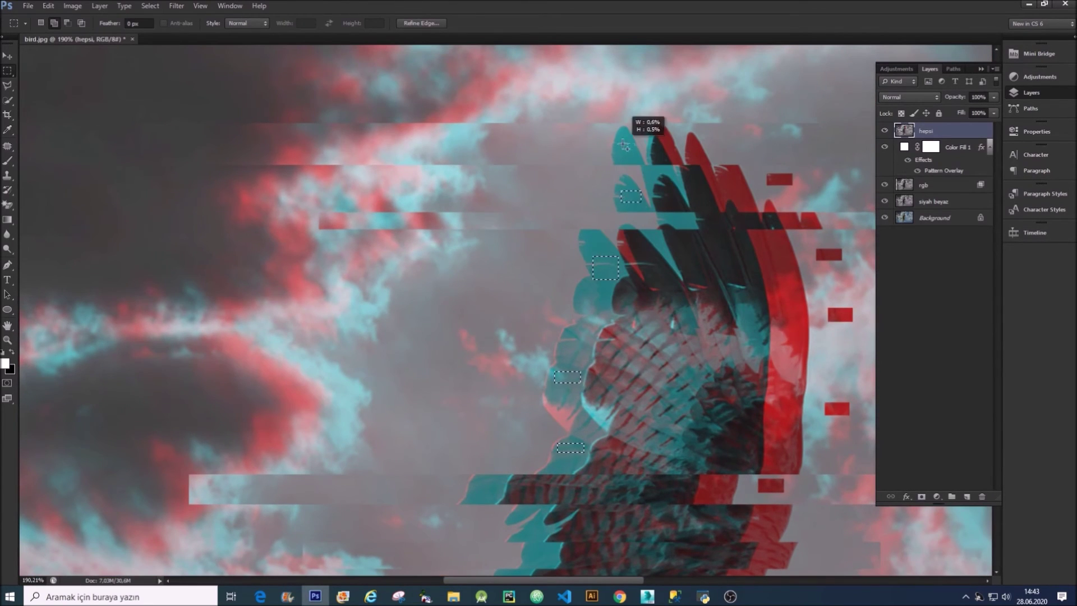
left_click_drag(650, 124, 629, 117)
Step: Shift the cyan-edge patches out to the left, fine-tune the offset, and deselect
key("ctrl+0")
key("v")
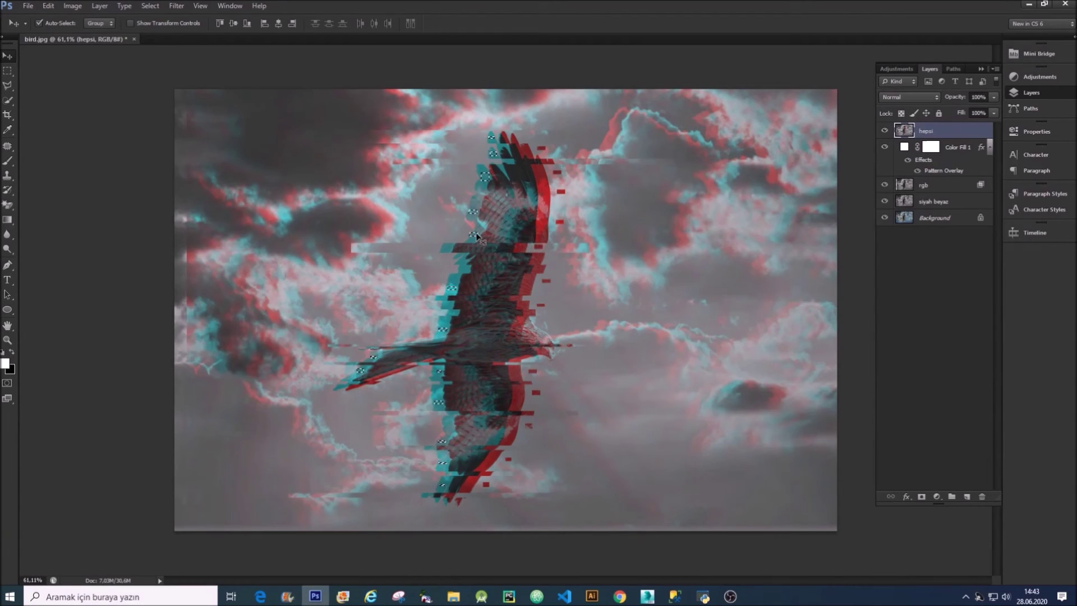
left_click_drag(476, 239, 454, 248)
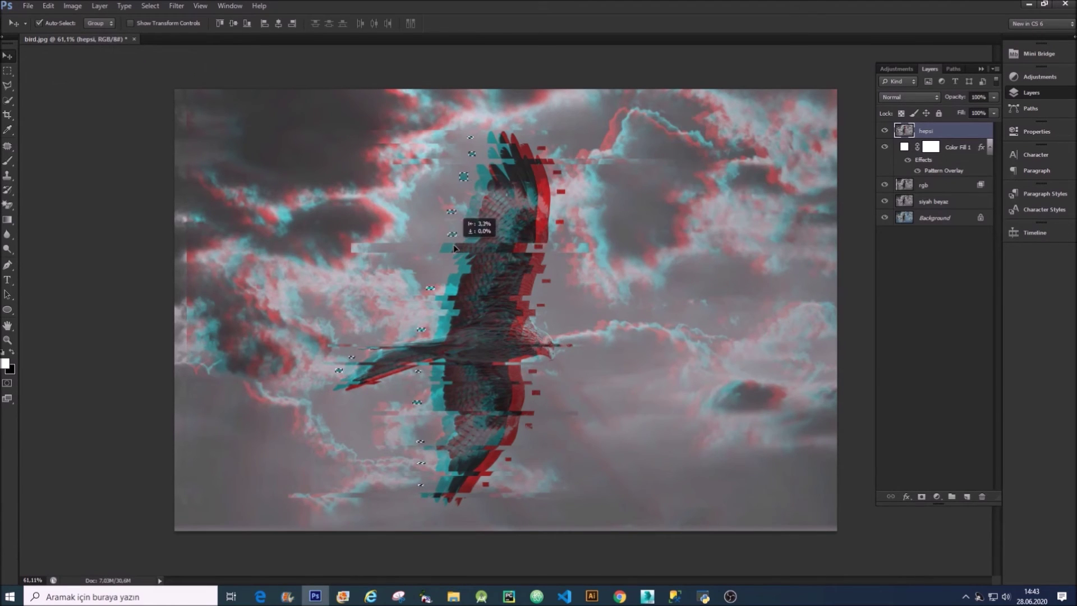
left_click_drag(454, 248, 458, 248)
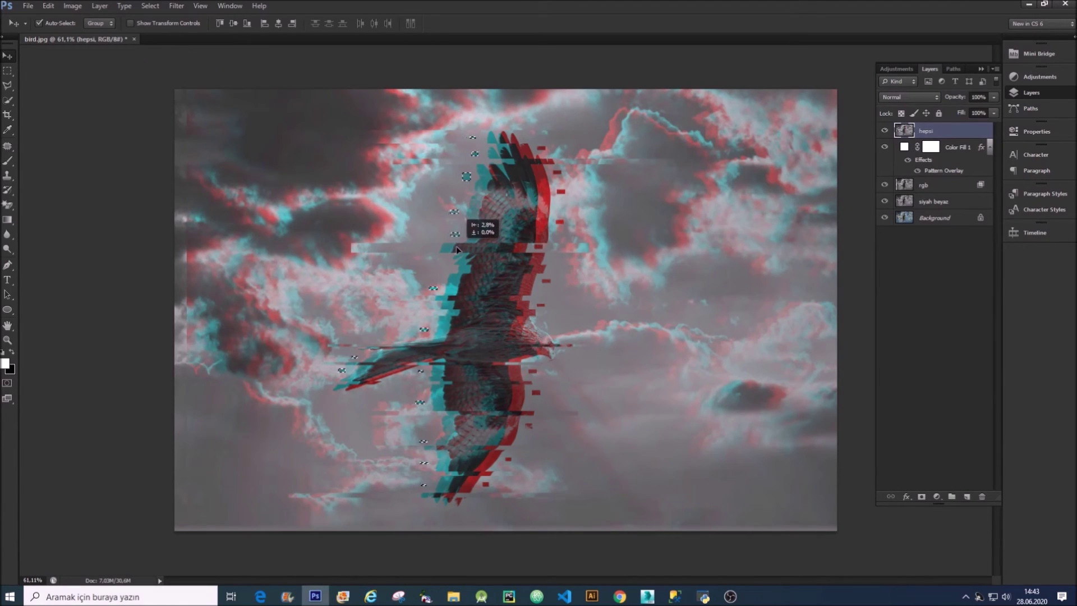
scroll(635, 285, "down", 1)
key("ctrl+d")
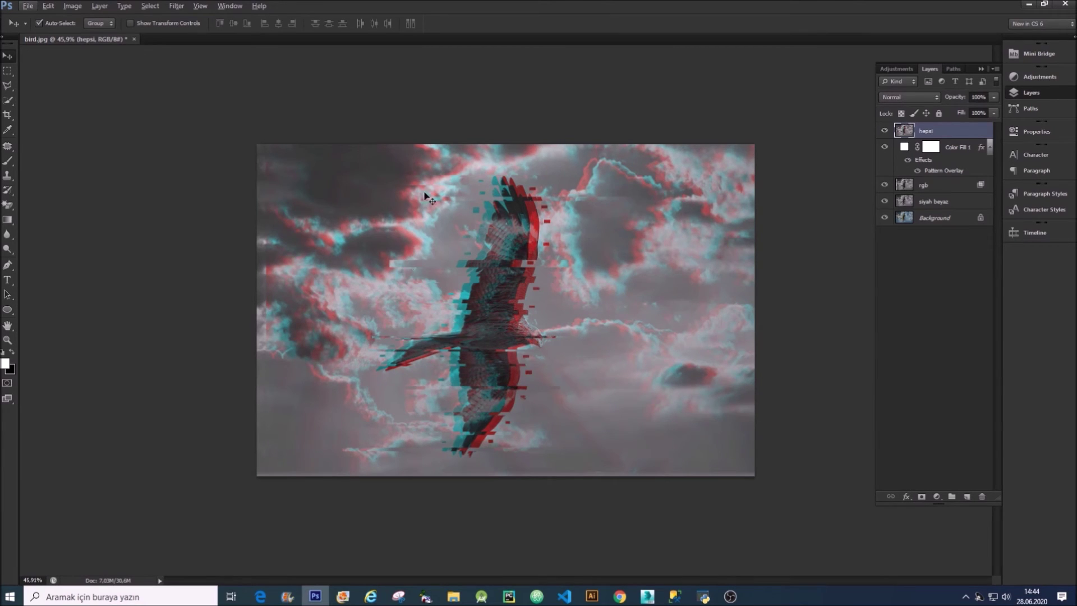
Step: Compare with the original by toggling hepsi's visibility, then select a thin strip across the top
left_click(884, 132)
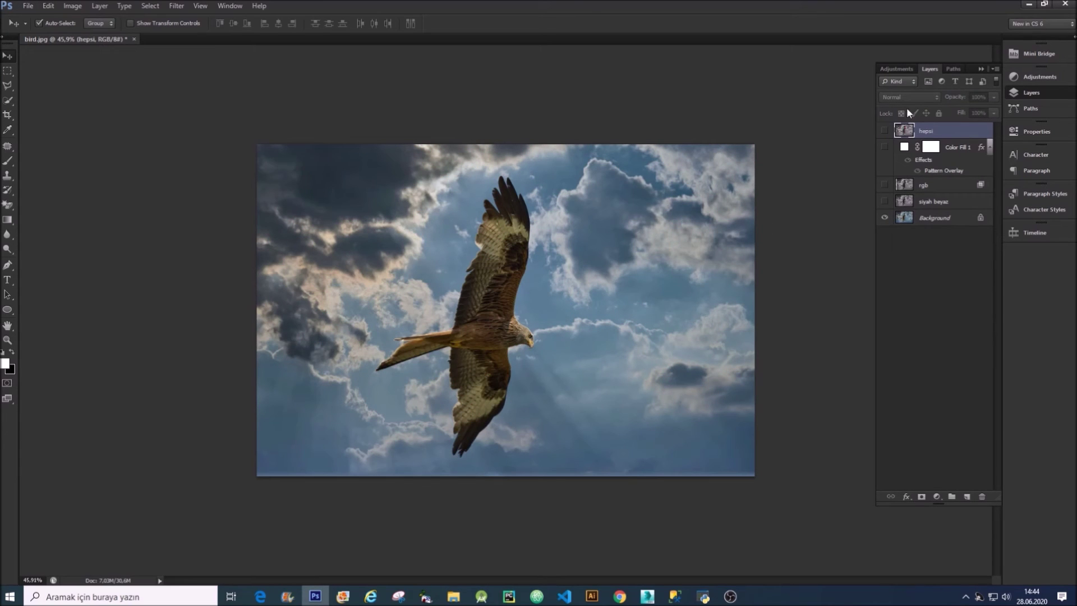
left_click(884, 130)
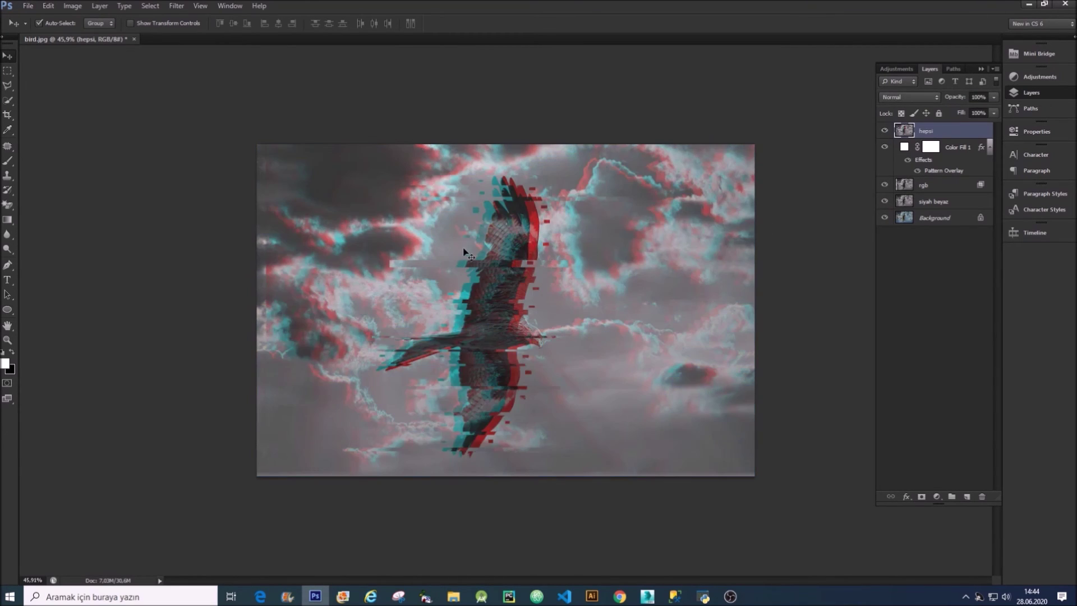
left_click(6, 73)
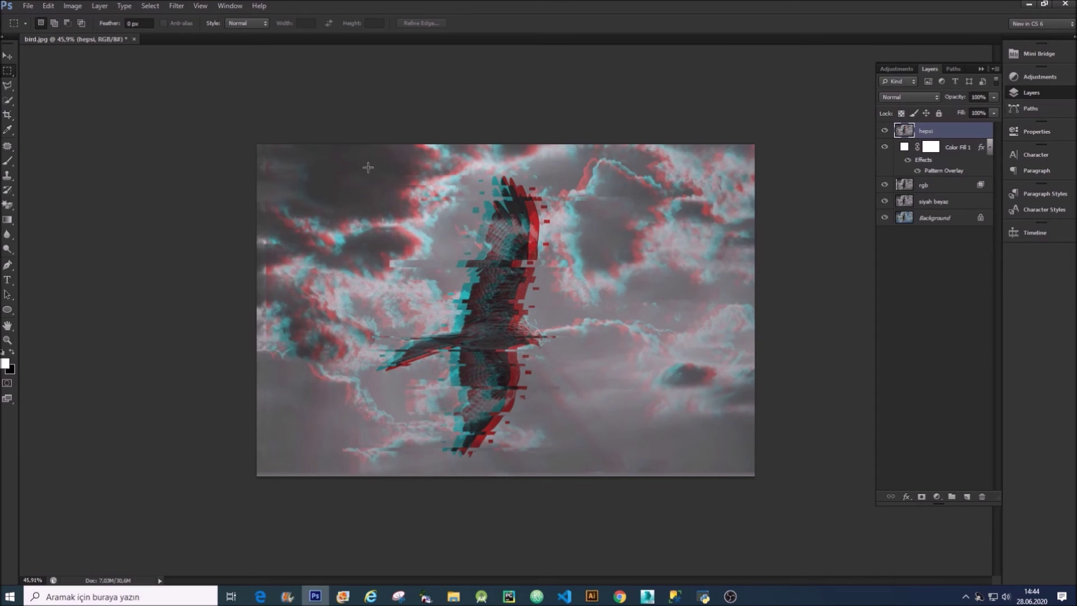
left_click_drag(566, 168, 731, 156)
key("shift")
Step: Add thin horizontal strips down the right half of the image, top to bottom
left_click_drag(591, 164, 736, 170)
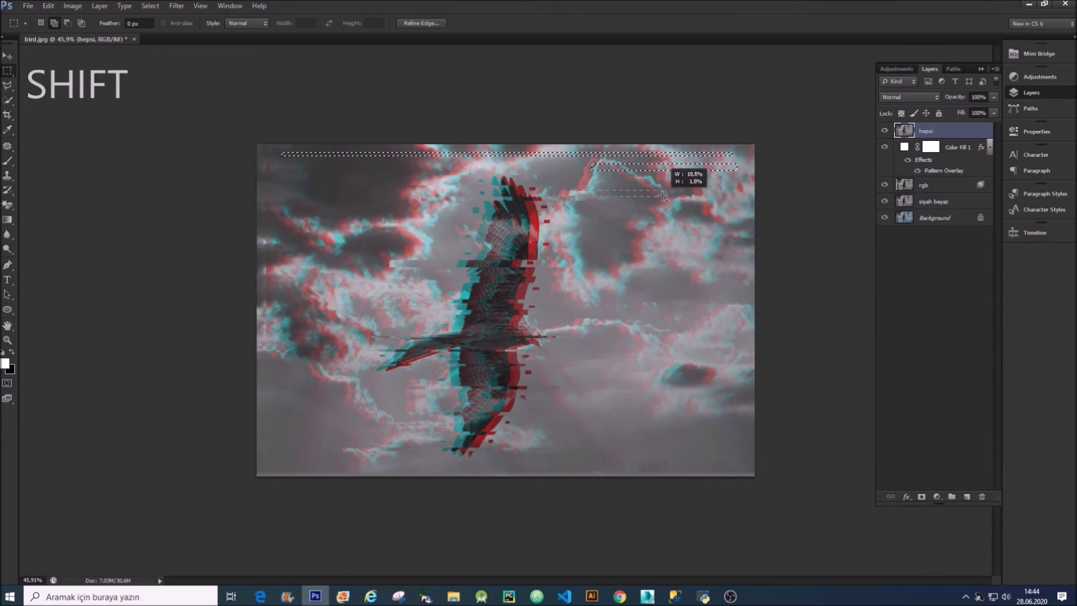
left_click_drag(641, 220, 743, 226)
left_click_drag(670, 191, 568, 196)
mouse_move(579, 247)
left_mouse_down()
mouse_move(656, 254)
mouse_move(737, 283)
left_mouse_up()
left_click_drag(563, 305, 638, 309)
left_click_drag(737, 326, 630, 330)
left_click_drag(562, 354, 689, 357)
left_click_drag(633, 383, 750, 388)
left_click_drag(561, 403, 748, 420)
left_click_drag(554, 444, 740, 465)
Step: Add thin strips down the left half, around the bird and along the bottom
left_click_drag(261, 178, 384, 182)
mouse_move(314, 196)
left_mouse_down()
mouse_move(462, 201)
mouse_move(440, 201)
left_mouse_up()
left_click_drag(271, 225, 404, 229)
left_click_drag(327, 258, 431, 261)
left_click_drag(266, 287, 370, 290)
left_click_drag(343, 312, 440, 314)
mouse_move(261, 345)
left_mouse_down()
mouse_move(335, 348)
mouse_move(375, 370)
mouse_move(346, 370)
mouse_move(396, 392)
left_mouse_up()
mouse_move(280, 414)
left_mouse_down()
mouse_move(372, 418)
mouse_move(419, 438)
left_mouse_up()
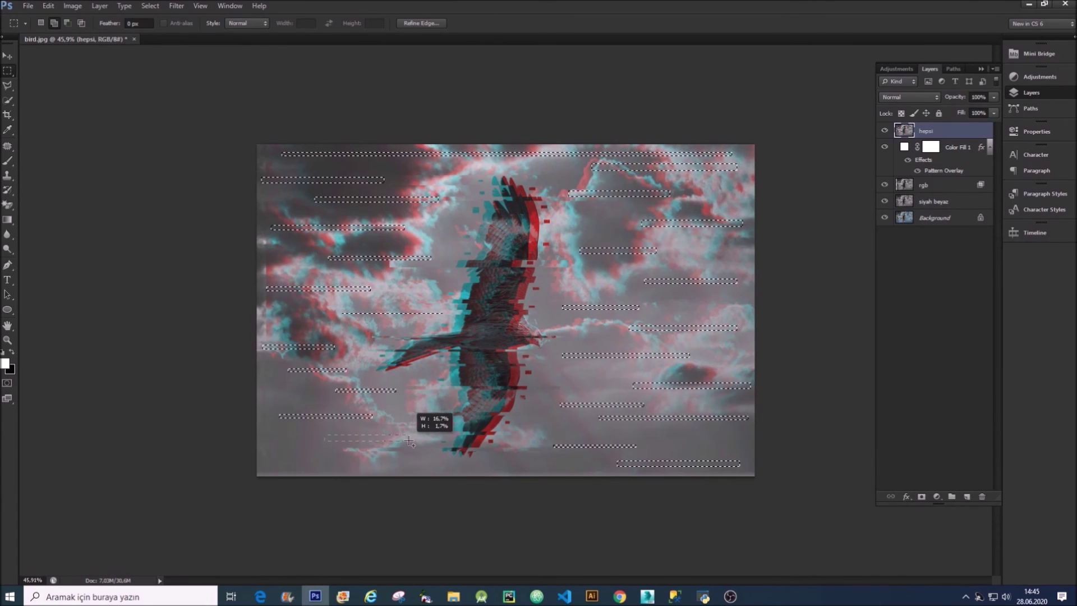
left_click_drag(285, 456, 591, 465)
mouse_move(659, 434)
left_mouse_down()
mouse_move(734, 447)
mouse_move(741, 438)
left_mouse_up()
Step: Fill remaining gaps with many short thin strips on both sides of the image
left_click_drag(382, 273, 433, 276)
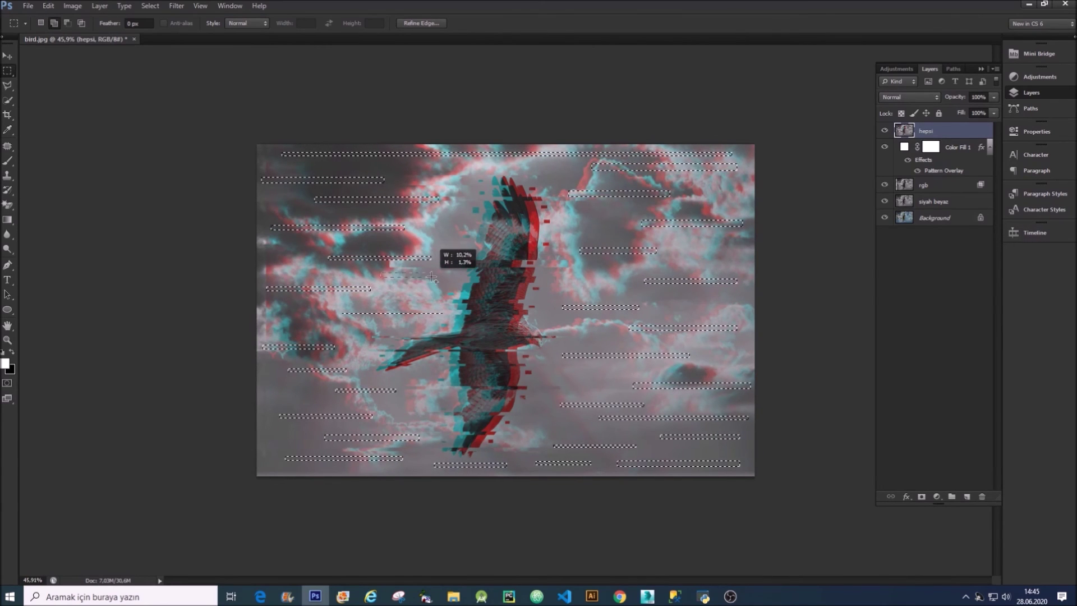
left_click_drag(280, 269, 330, 271)
left_click_drag(385, 241, 431, 244)
left_click_drag(617, 287, 618, 286)
left_click_drag(666, 302, 711, 302)
left_click_drag(690, 242, 735, 245)
left_click_drag(669, 259, 725, 263)
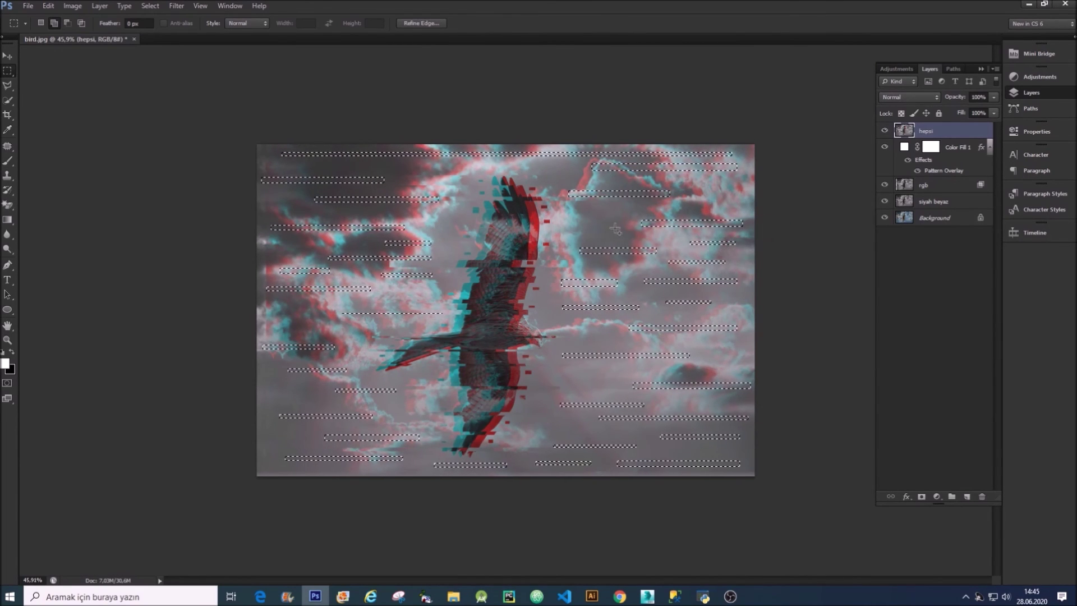
left_click_drag(573, 225, 631, 230)
left_click_drag(413, 171, 458, 175)
left_click_drag(335, 211, 363, 215)
left_click_drag(290, 241, 333, 245)
left_click_drag(289, 320, 322, 324)
left_click_drag(275, 396, 329, 400)
left_click_drag(273, 435, 314, 439)
left_click_drag(539, 419, 551, 426)
left_click_drag(611, 384, 559, 388)
left_click_drag(710, 360, 741, 364)
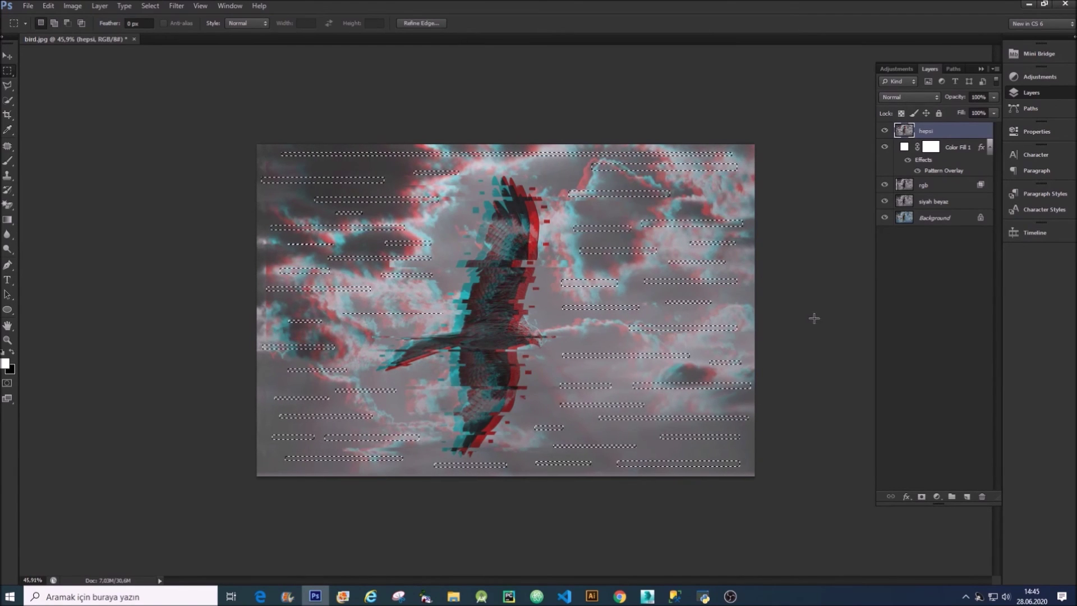
key("v")
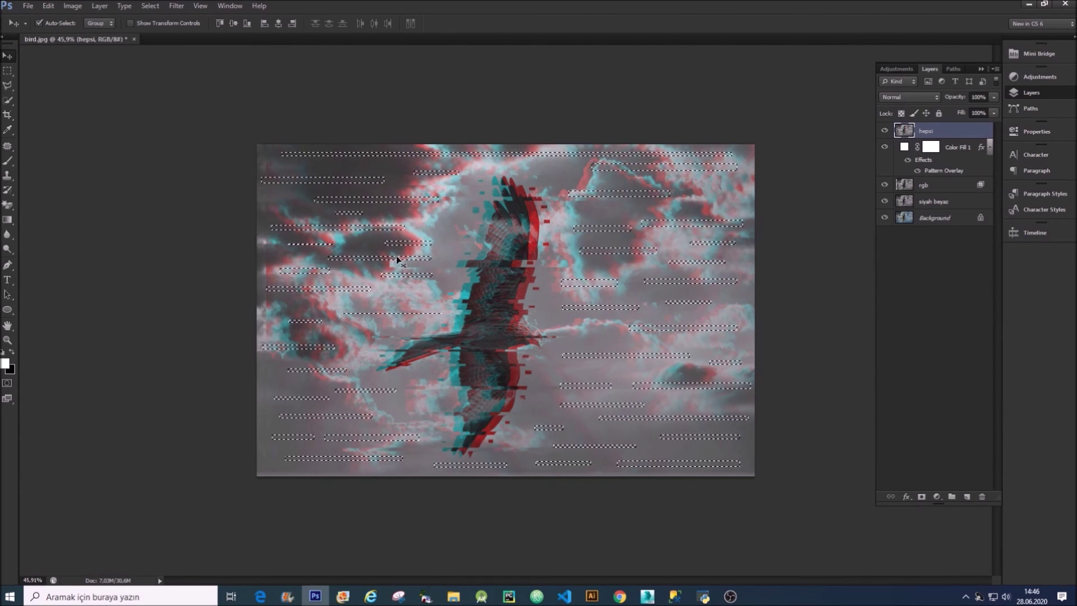
Step: Offset the selected strips to the right, undoing unwanted moves, then deselect
left_click_drag(393, 255, 400, 265)
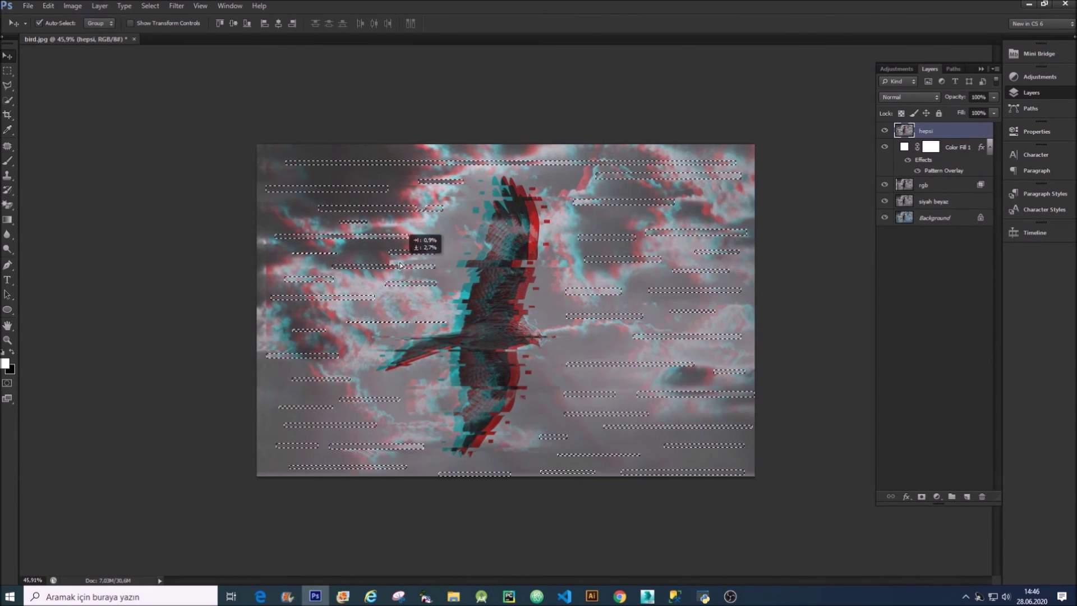
key("ctrl+alt+z")
left_click_drag(393, 259, 412, 268)
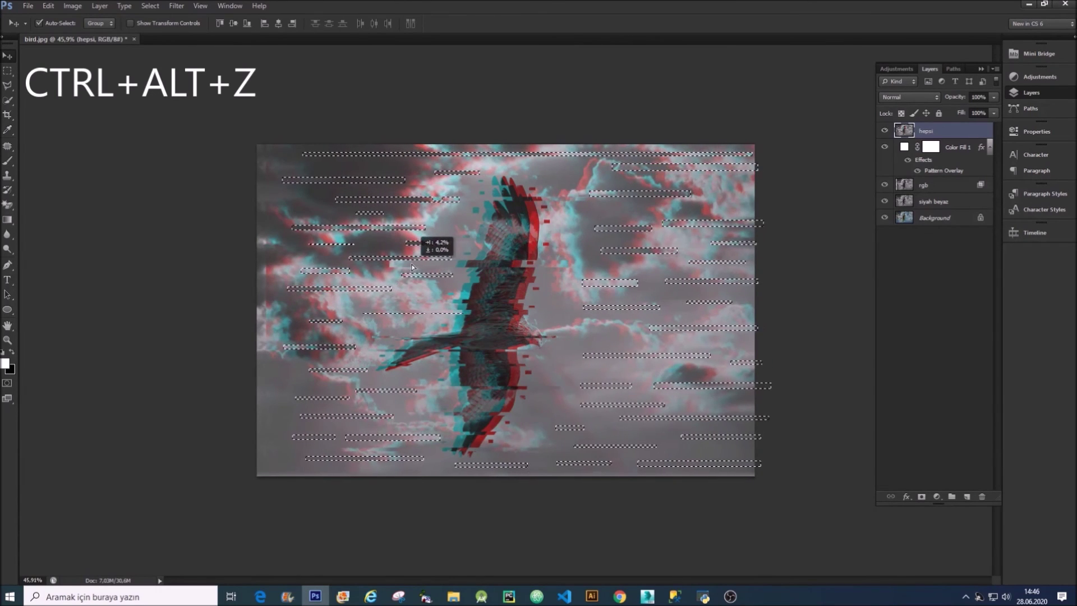
left_click_drag(412, 268, 418, 268)
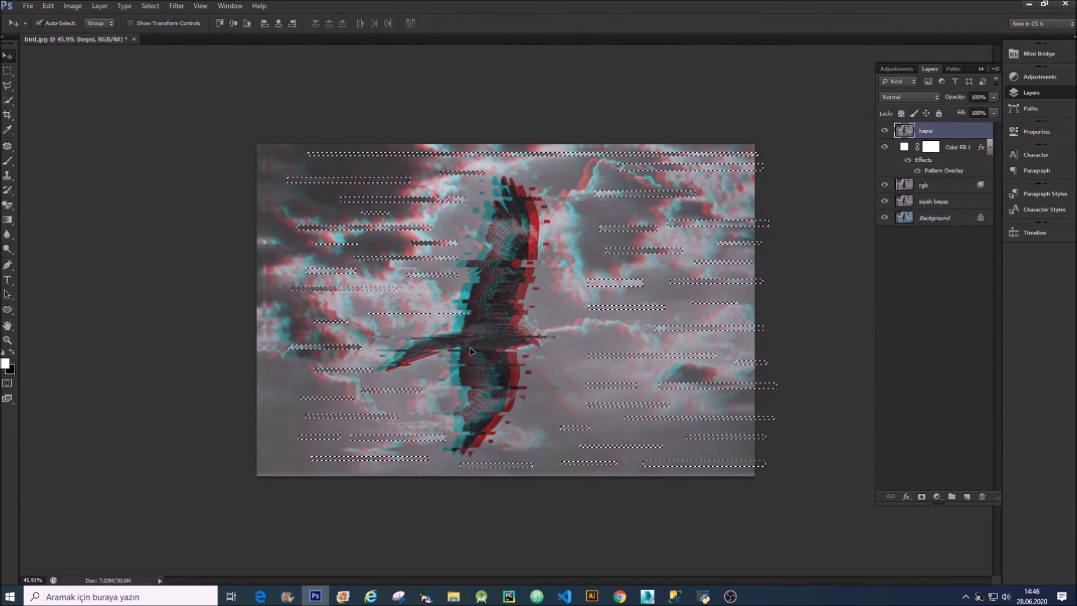
left_click_drag(392, 226, 366, 226)
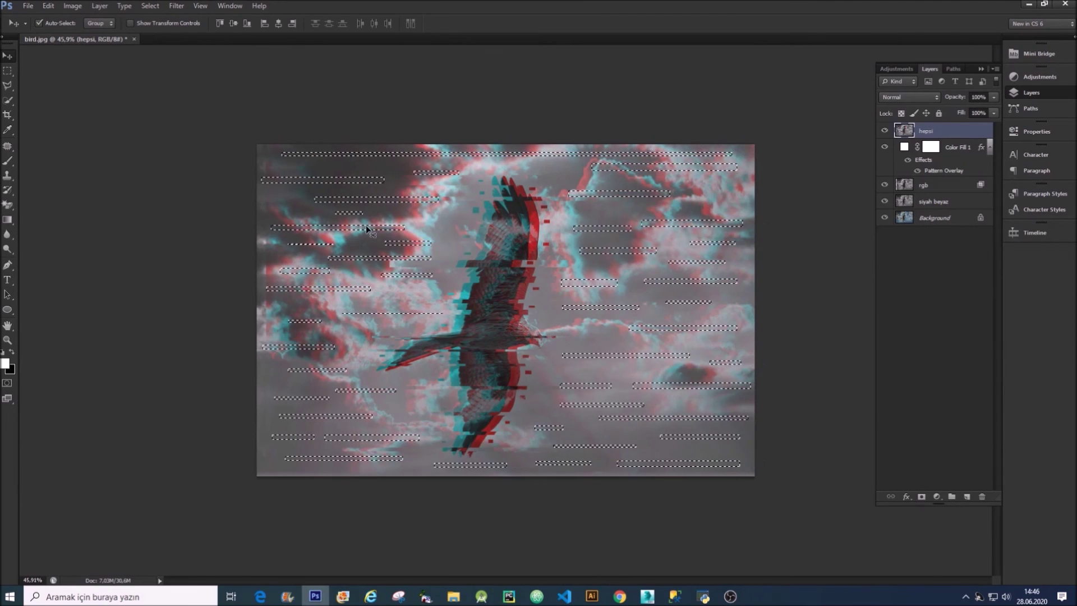
left_click_drag(390, 261, 409, 267)
left_click_drag(416, 268, 411, 266)
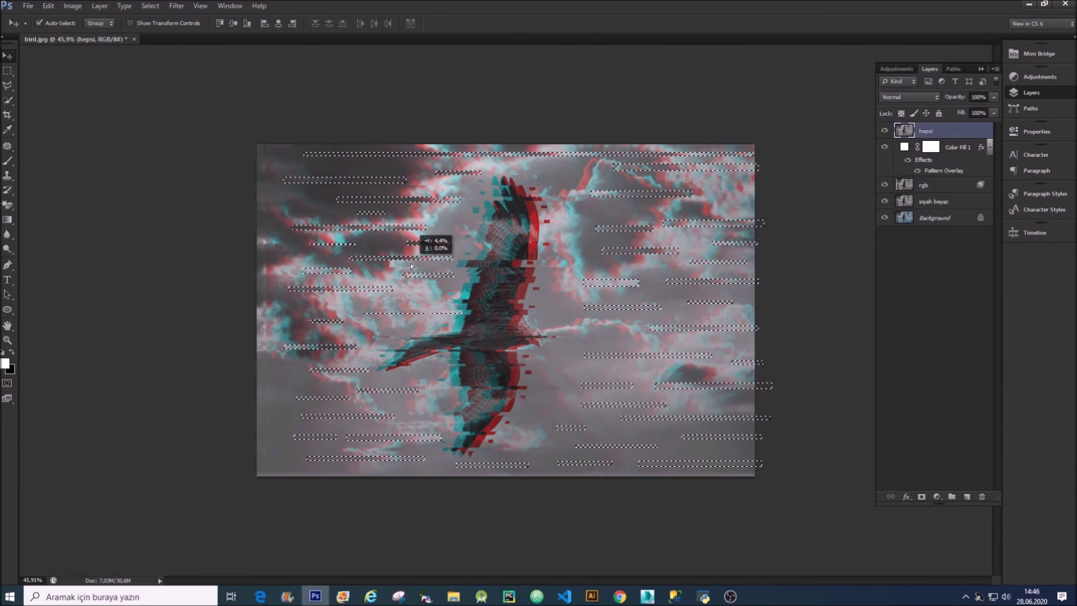
key("ctrl+z")
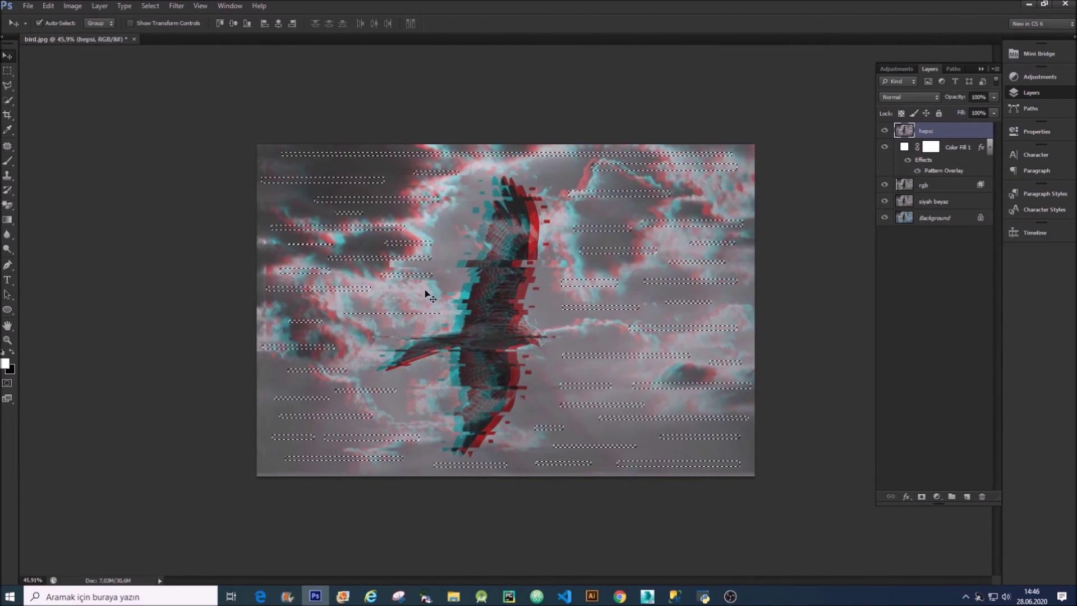
left_click_drag(368, 289, 400, 292)
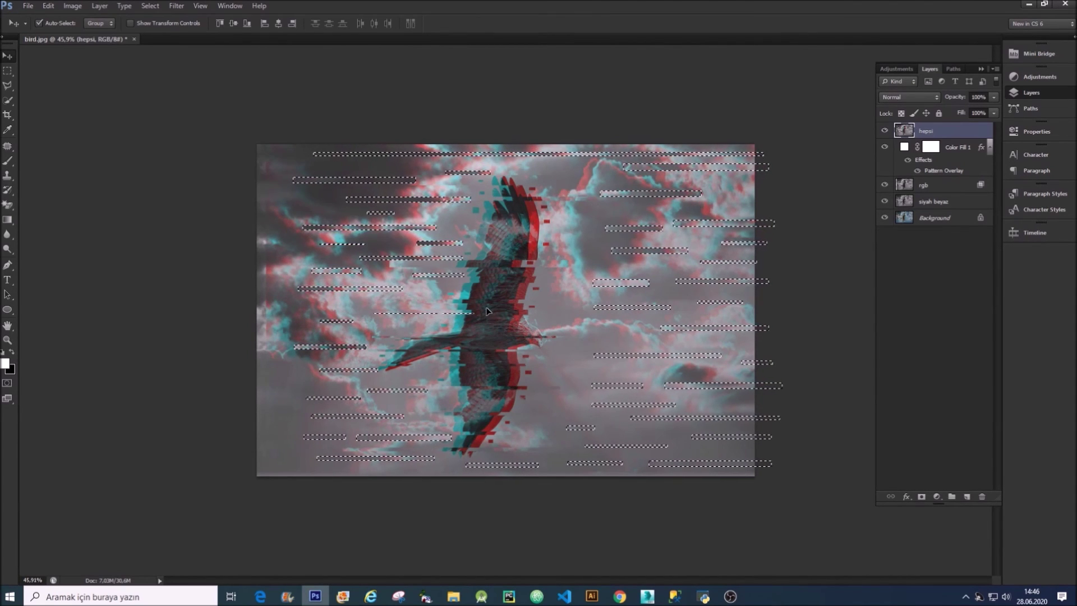
key("ctrl+d")
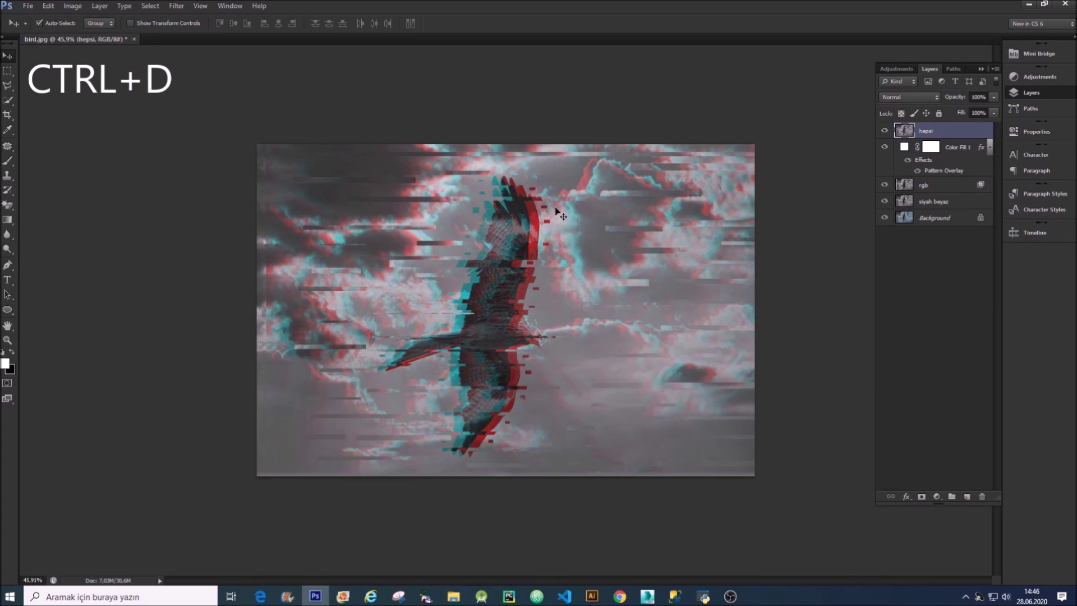
left_click(565, 230)
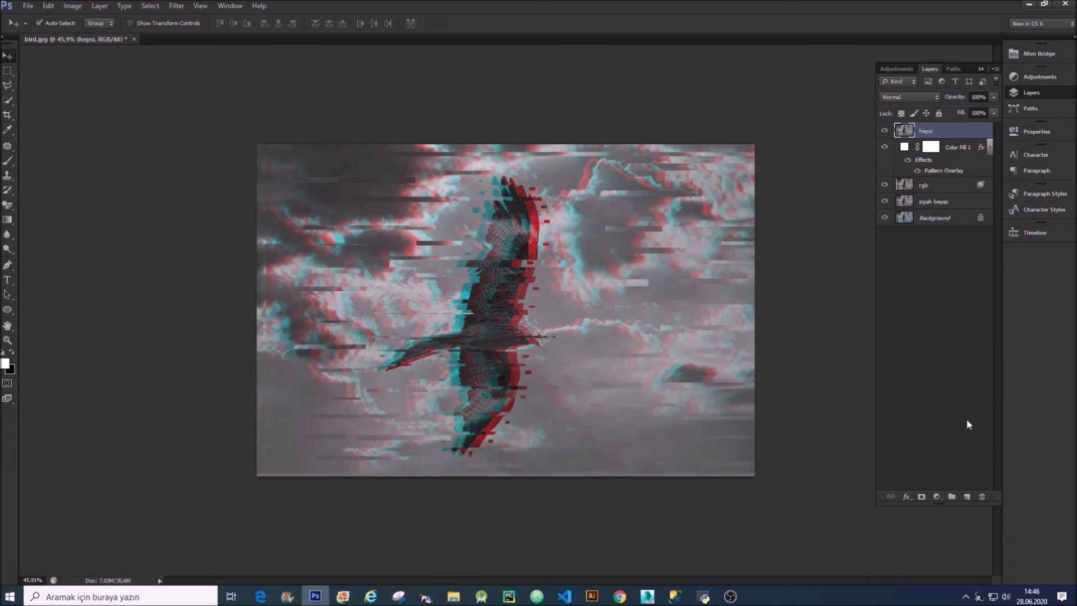
Step: Add a Gradient fill layer using the Neutral Density preset
left_click(937, 498)
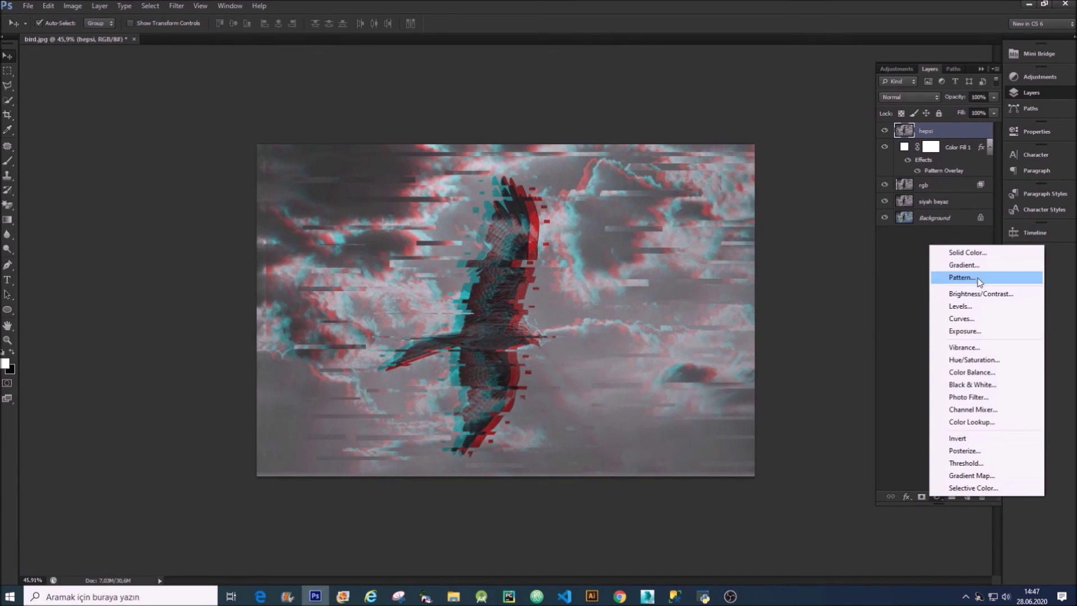
left_click(910, 266)
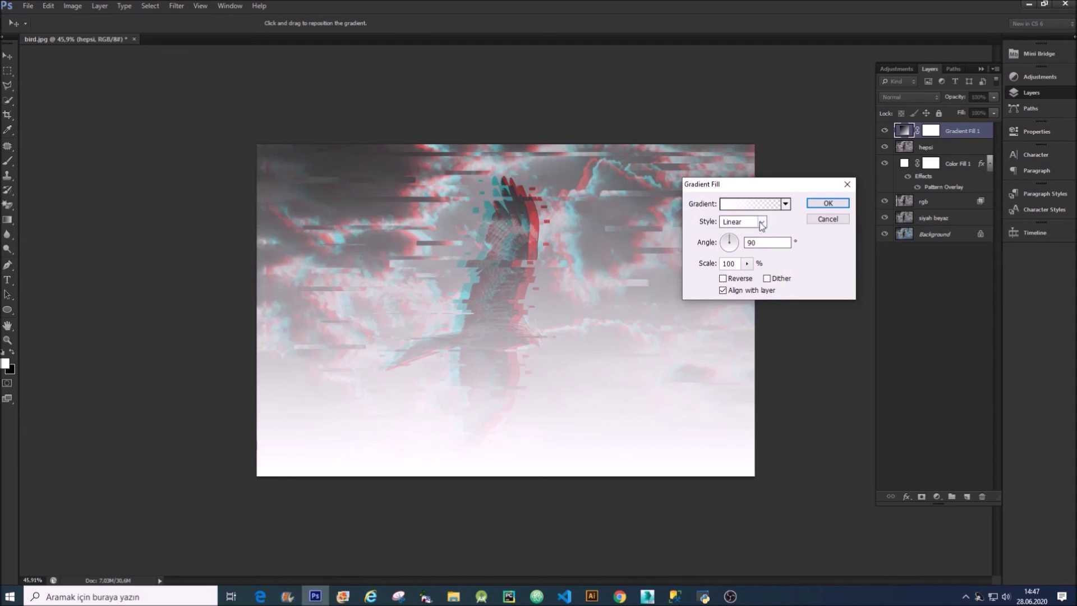
left_click(752, 203)
left_click(263, 187)
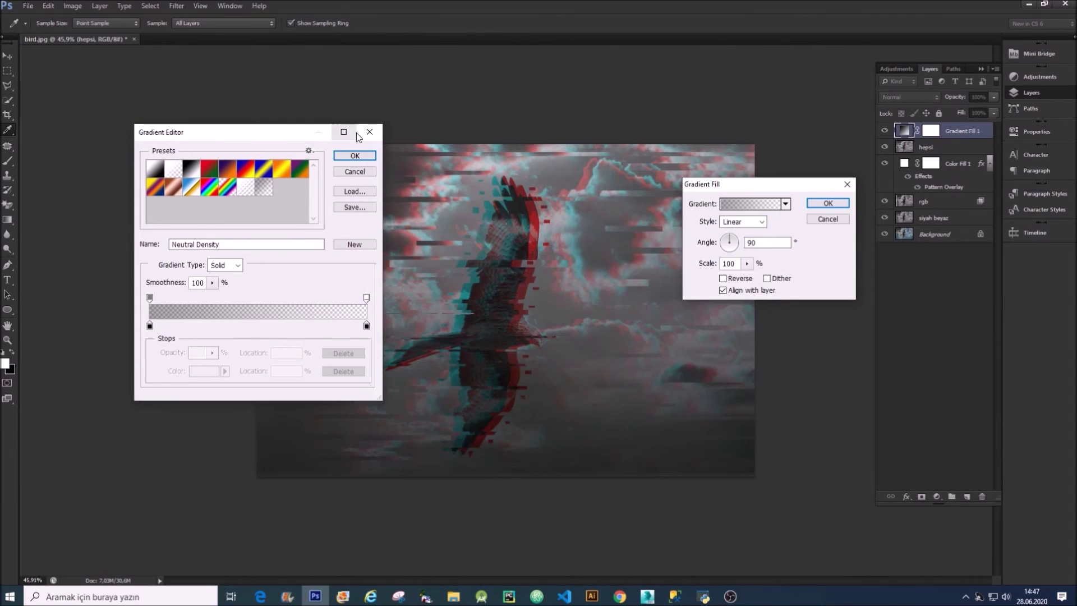
left_click(355, 156)
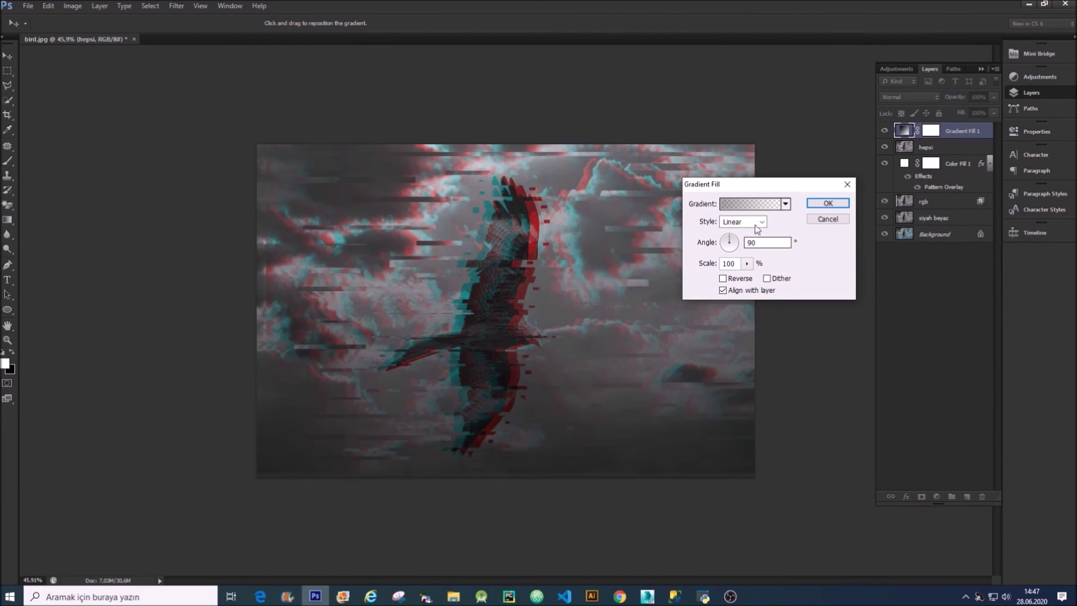
Step: Set the gradient to Radial, reversed, at 644% scale, and confirm
left_click(763, 222)
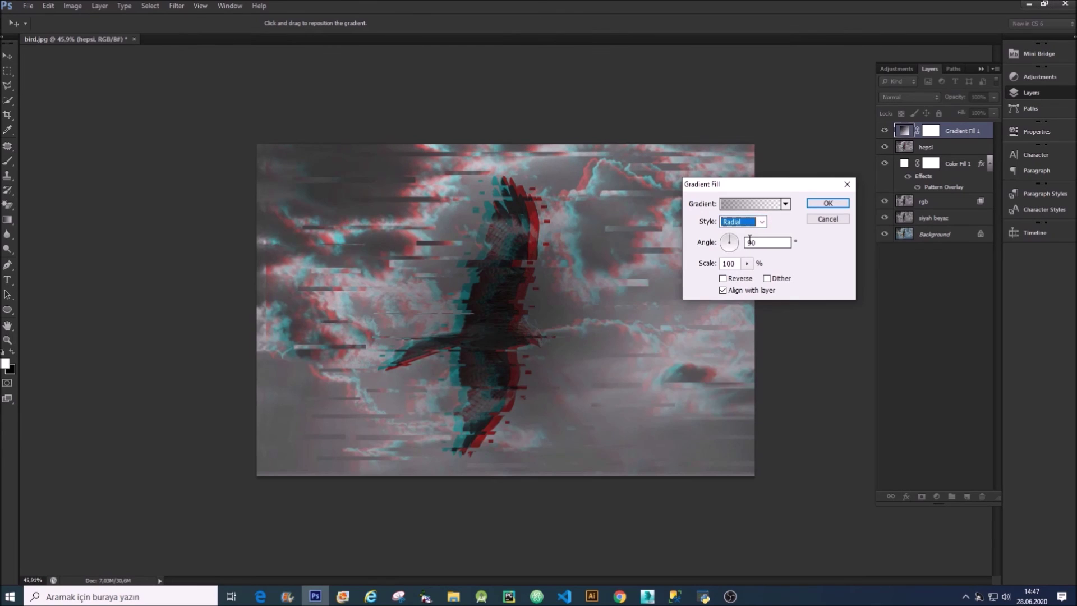
key("Down")
key("Down")
key("Down")
key("Up")
key("Up")
key("Up")
left_click(748, 264)
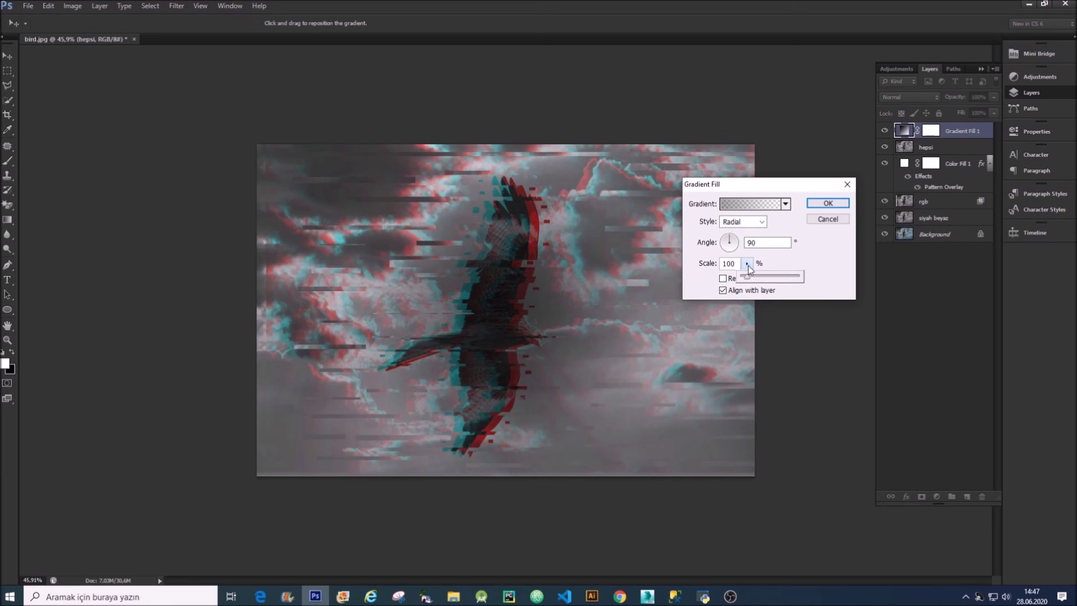
left_click_drag(747, 277, 759, 281)
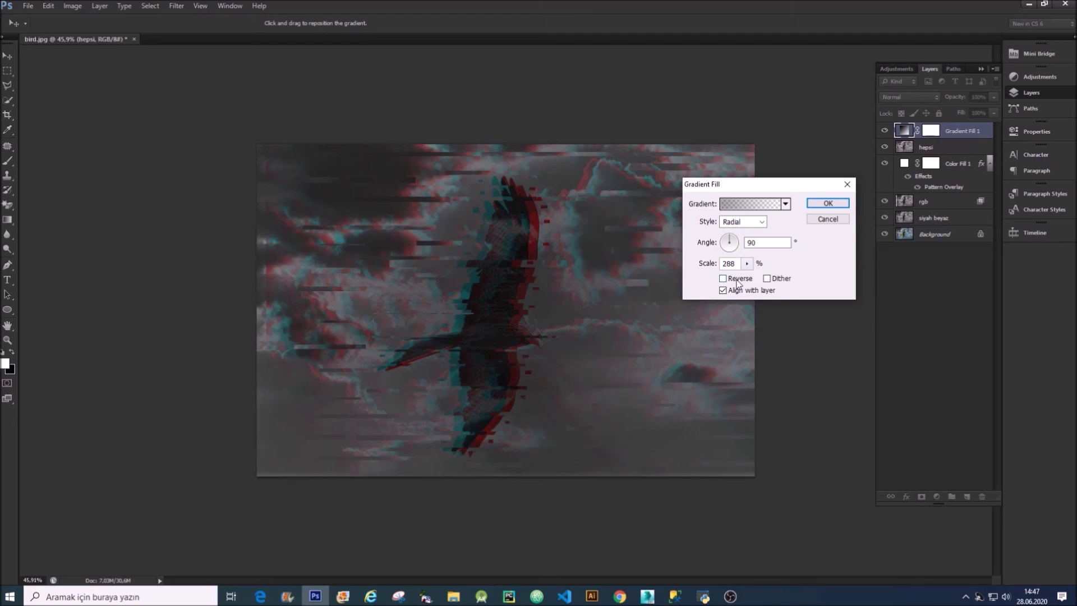
left_click(737, 279)
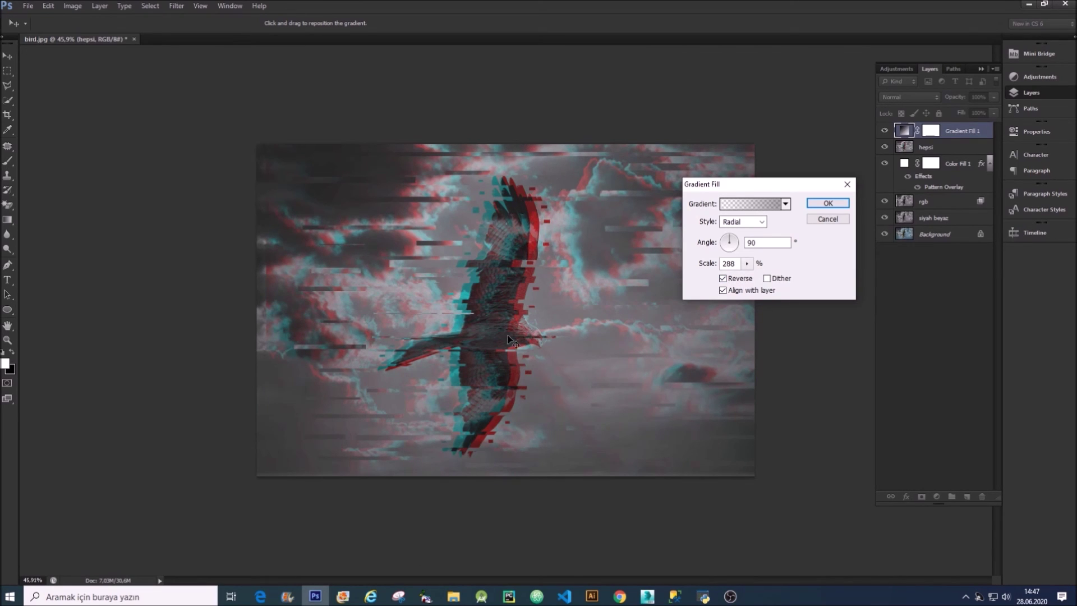
left_click(746, 263)
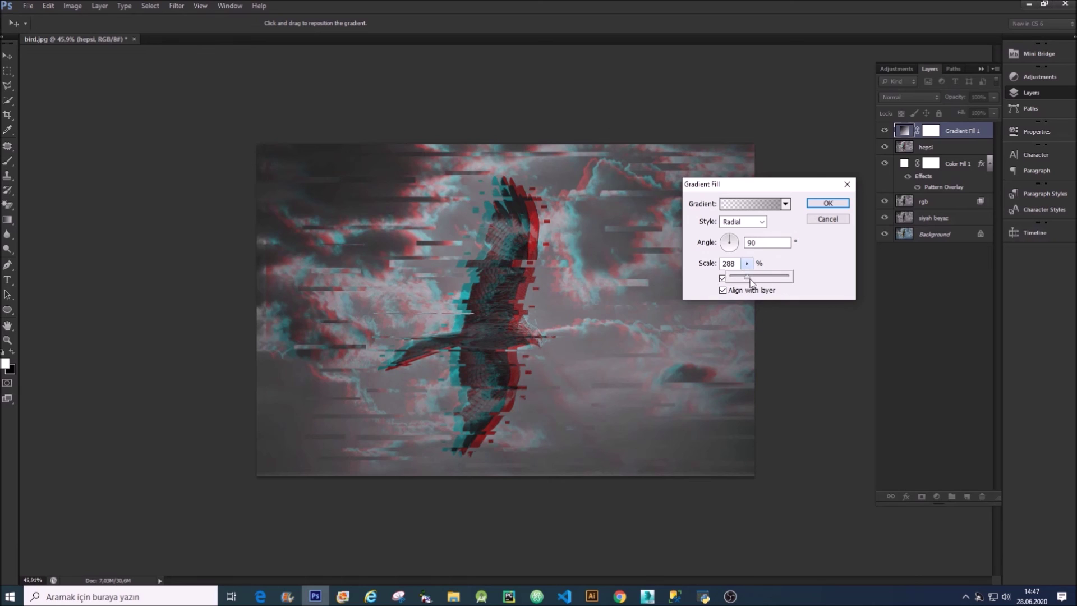
left_click_drag(747, 277, 769, 277)
left_click_drag(771, 281, 767, 278)
left_click(821, 204)
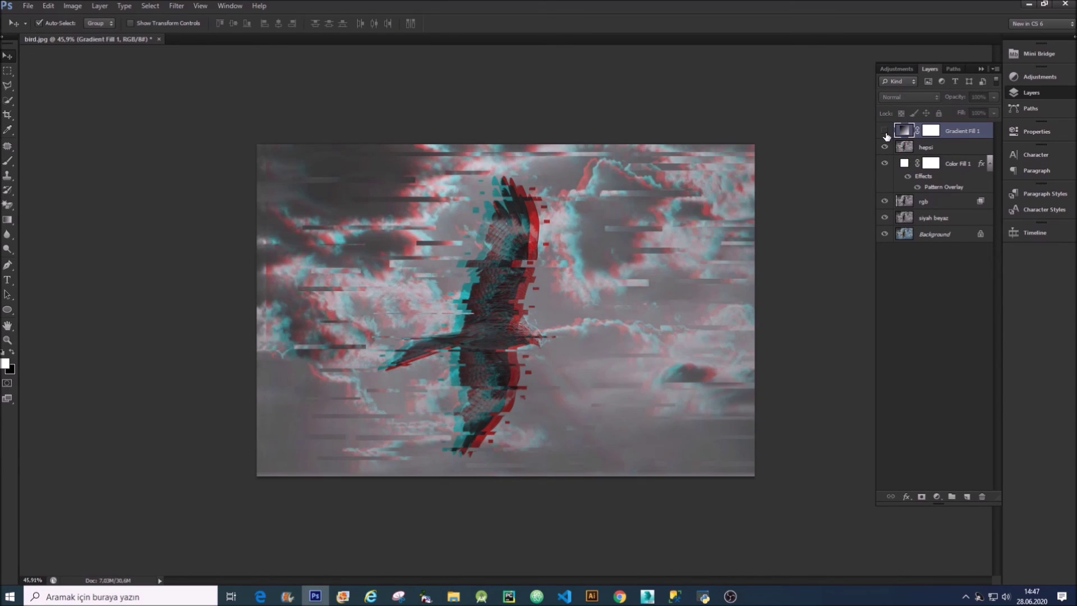
left_click_drag(885, 132, 892, 182)
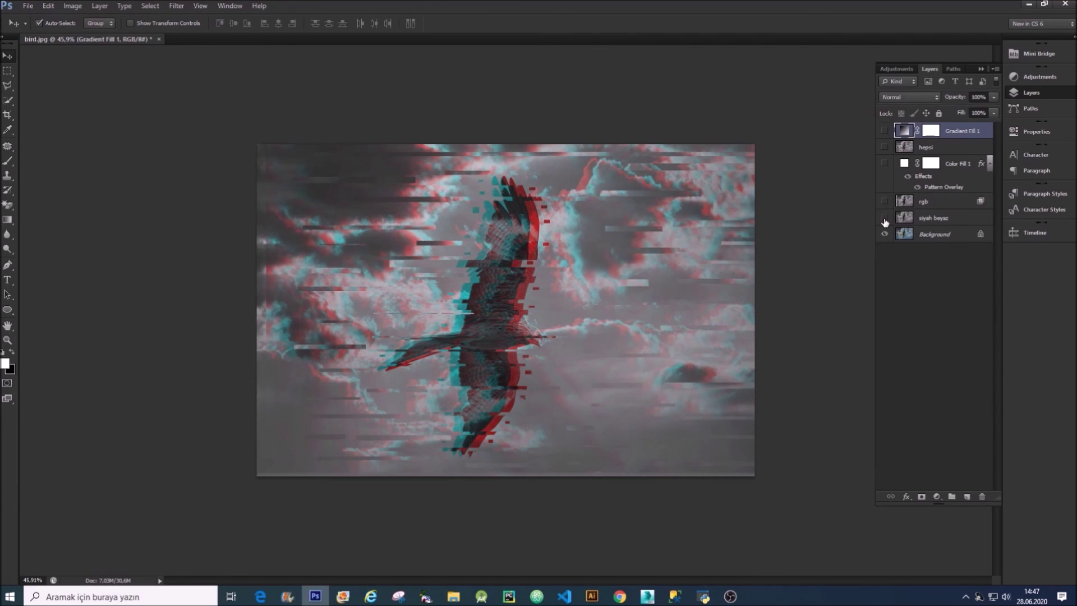
left_click(885, 163)
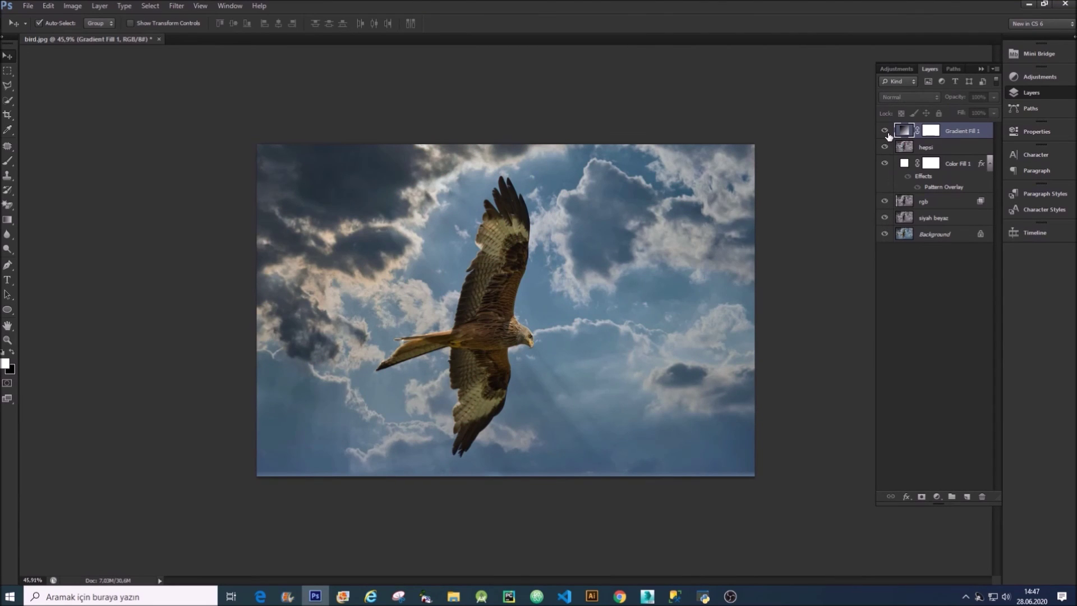
left_click_drag(885, 147, 888, 134)
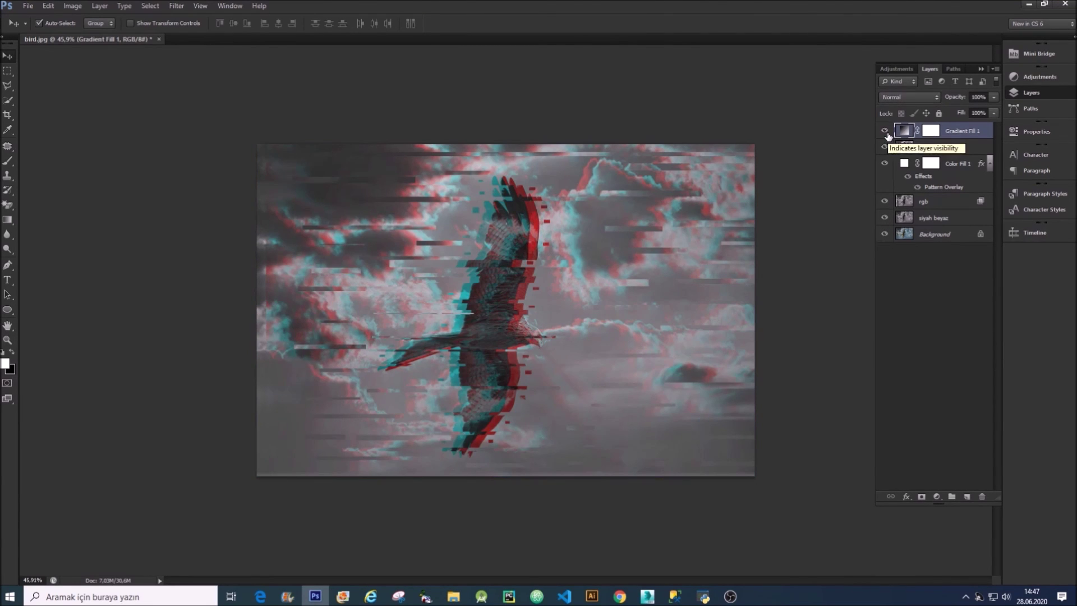